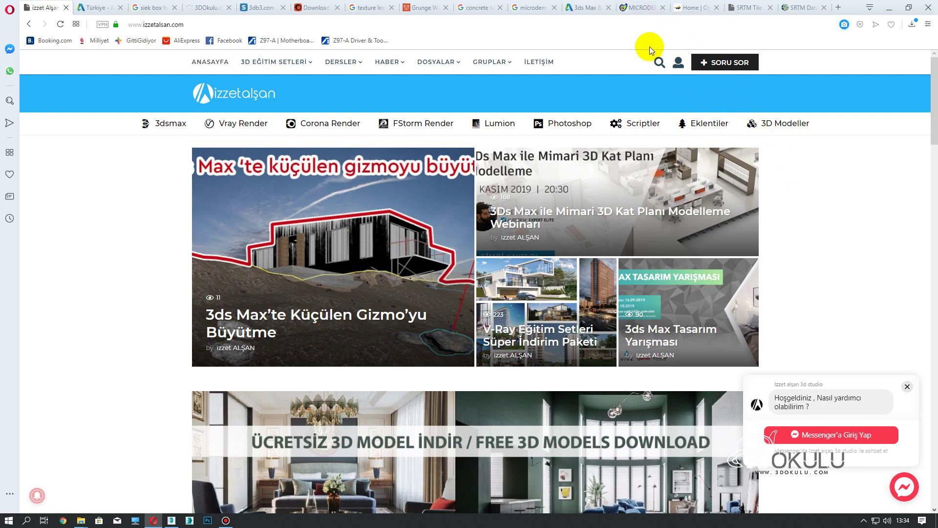
Step: Show the MICRODEM Home Page tab and highlight part of its program description
left_click(636, 7)
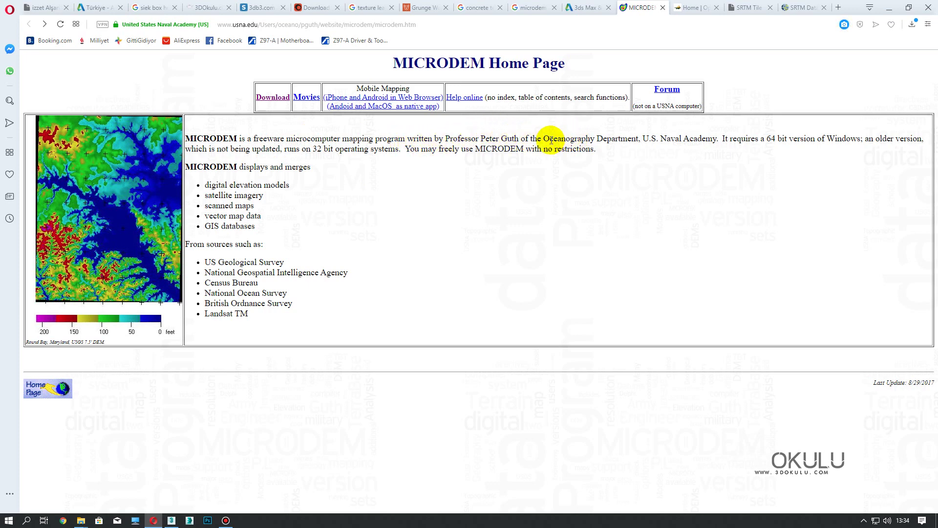
left_click_drag(619, 138, 702, 140)
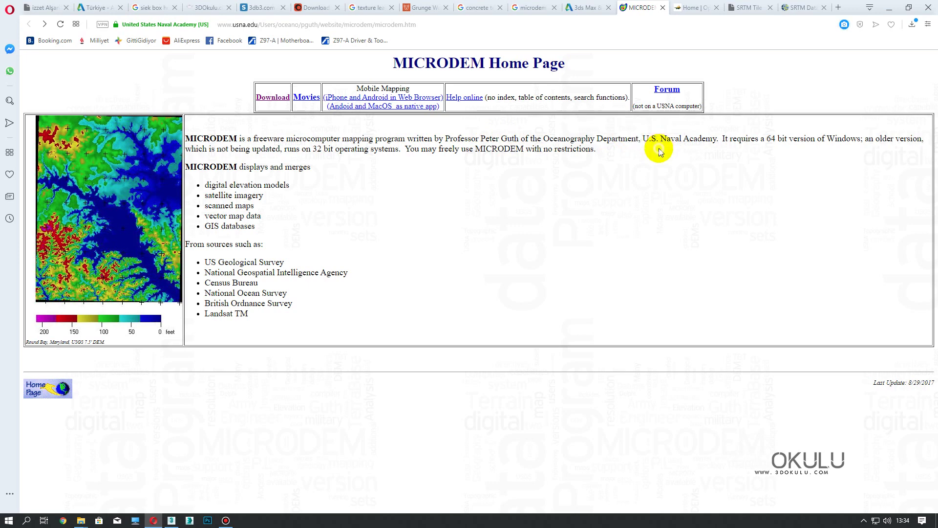
left_click(693, 157)
double_click(671, 139)
left_click(666, 157)
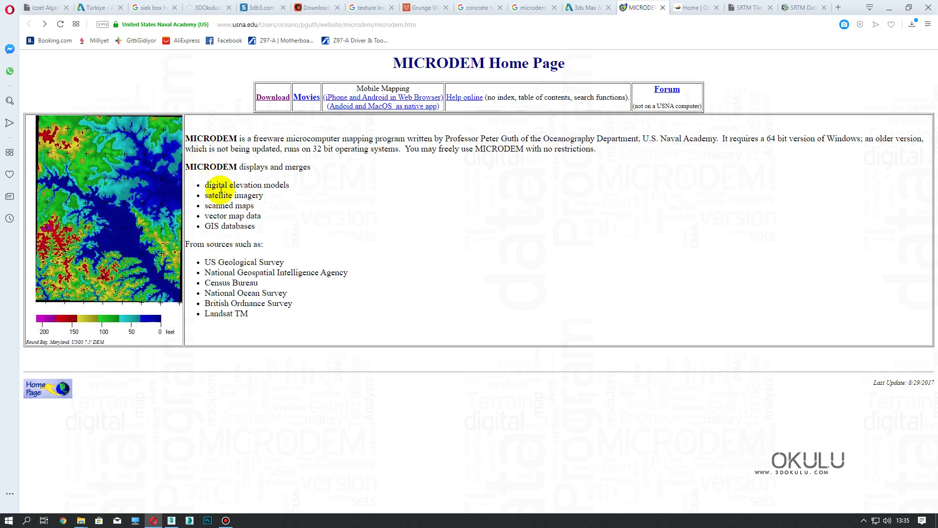
left_click_drag(212, 195, 286, 196)
left_click(294, 196)
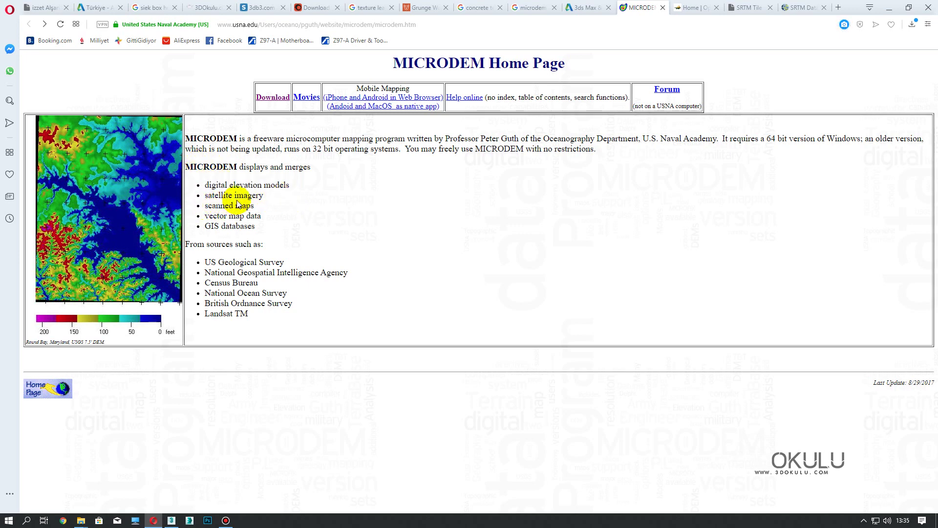
double_click(250, 195)
left_click_drag(213, 206, 250, 205)
left_click(272, 208)
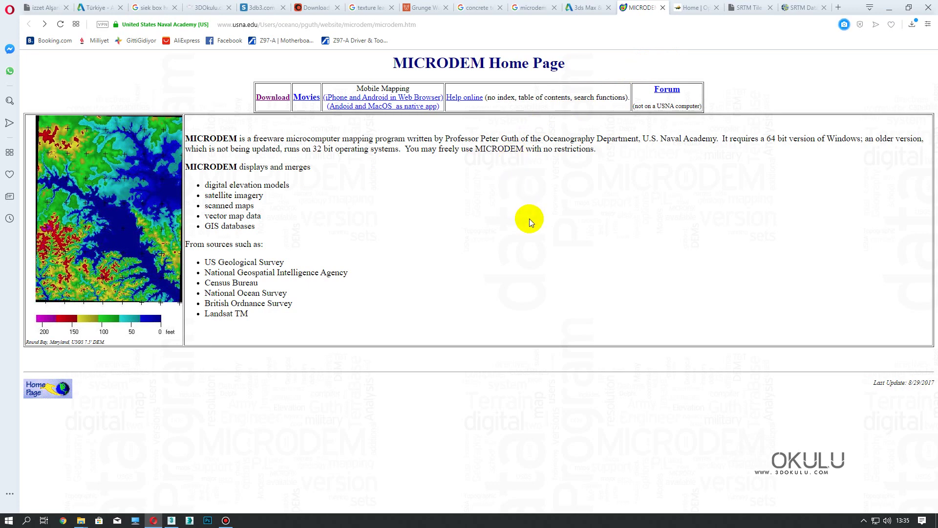
left_click(689, 7)
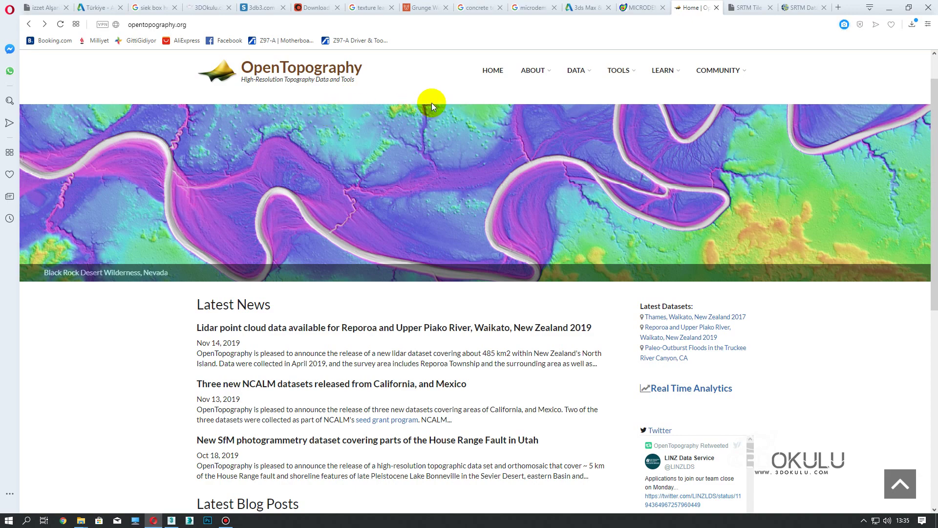
Step: Go to OpenTopography's Find Topography Data page from the DATA menu and scroll to its map
mouse_move(578, 70)
left_click(576, 70)
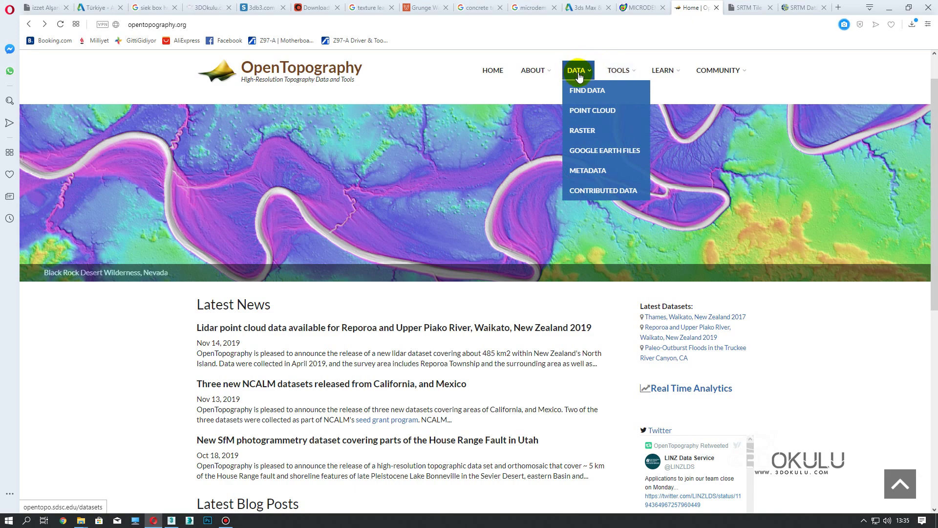
left_click(571, 93)
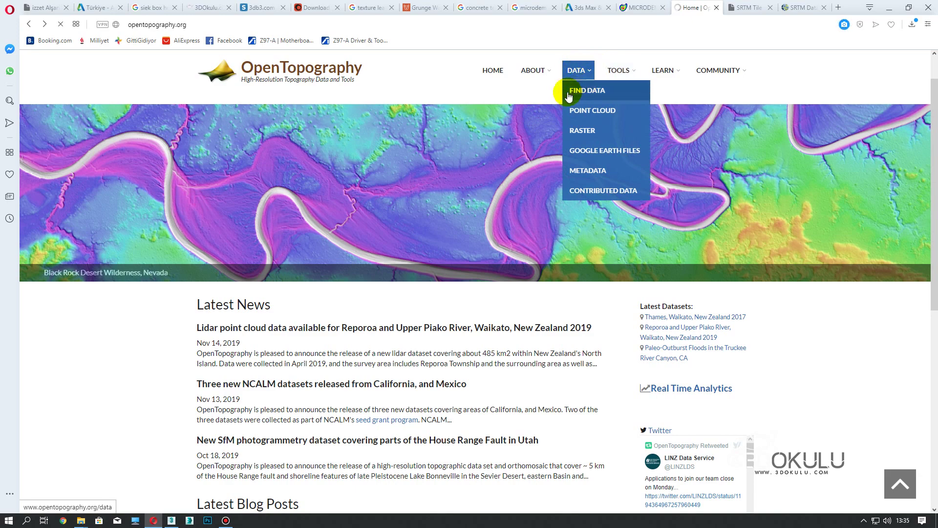
mouse_move(480, 115)
scroll(459, 252, "down", 1)
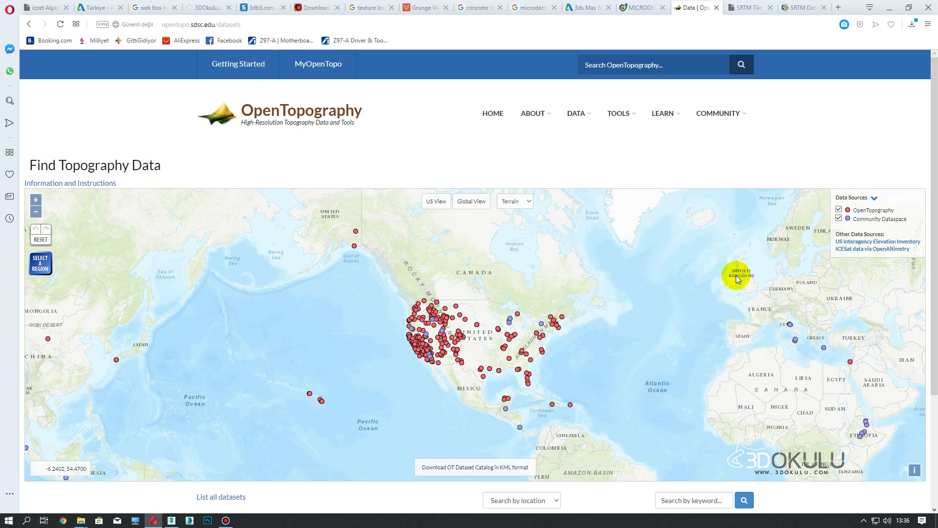
Step: Pan and zoom the dataset map across Asia, North America and Europe
mouse_move(610, 318)
left_mouse_down()
mouse_move(550, 327)
mouse_move(524, 308)
mouse_move(499, 313)
left_mouse_up()
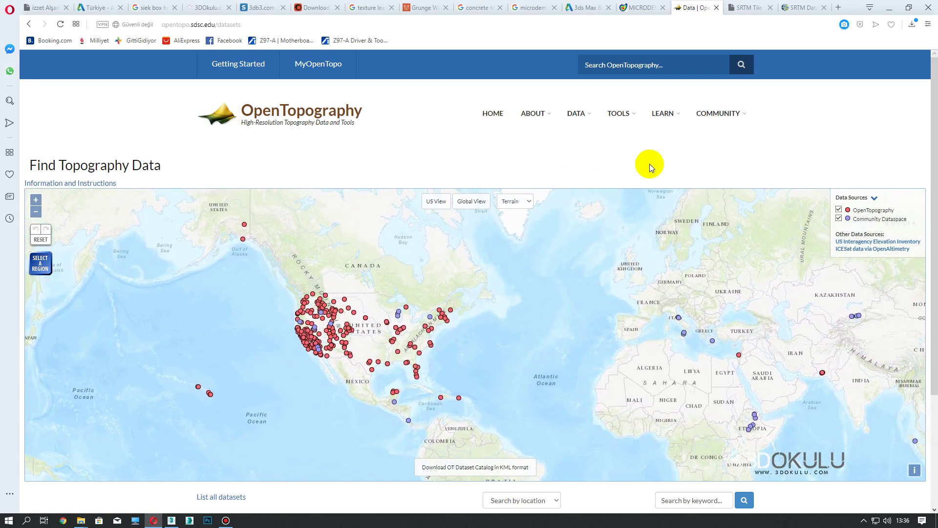
scroll(650, 166, "down", 3)
left_click_drag(680, 168, 594, 205)
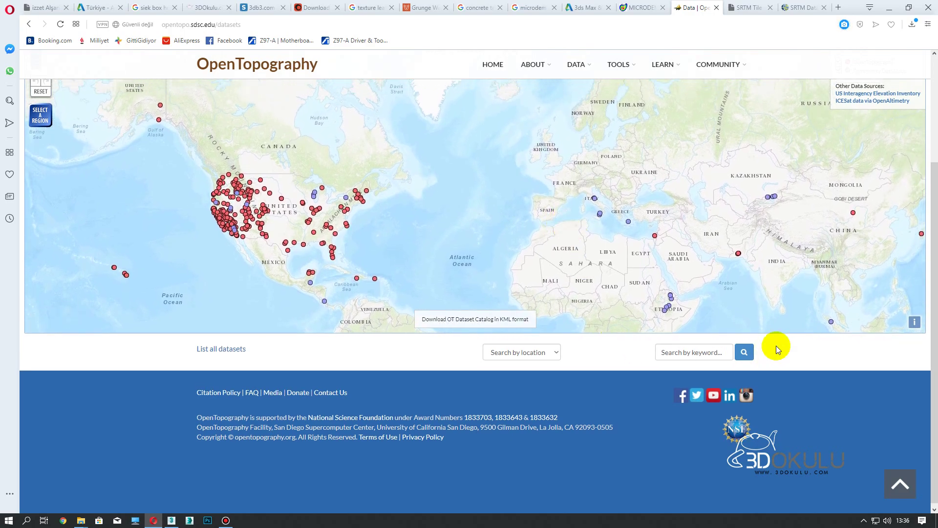
scroll(775, 345, "up", 3)
mouse_move(662, 318)
left_mouse_down()
mouse_move(653, 277)
mouse_move(620, 271)
left_mouse_up()
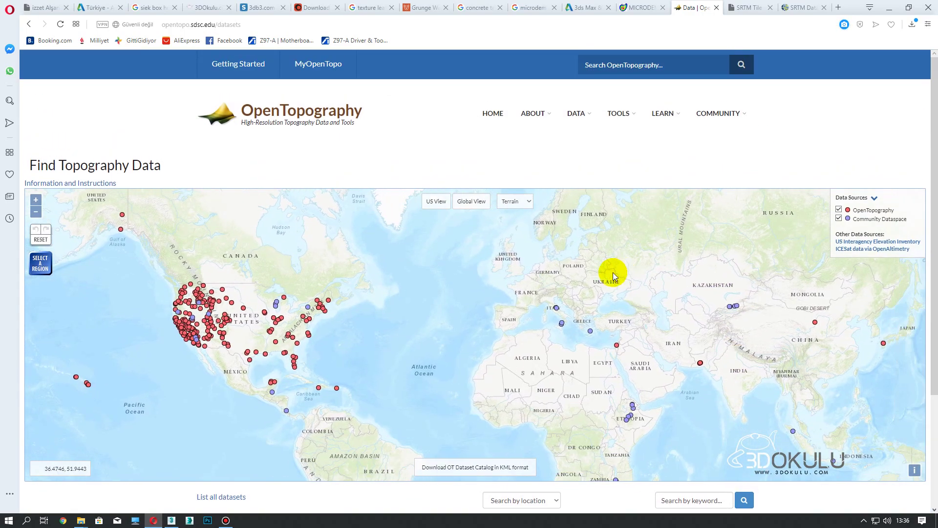
left_click_drag(274, 313, 366, 318)
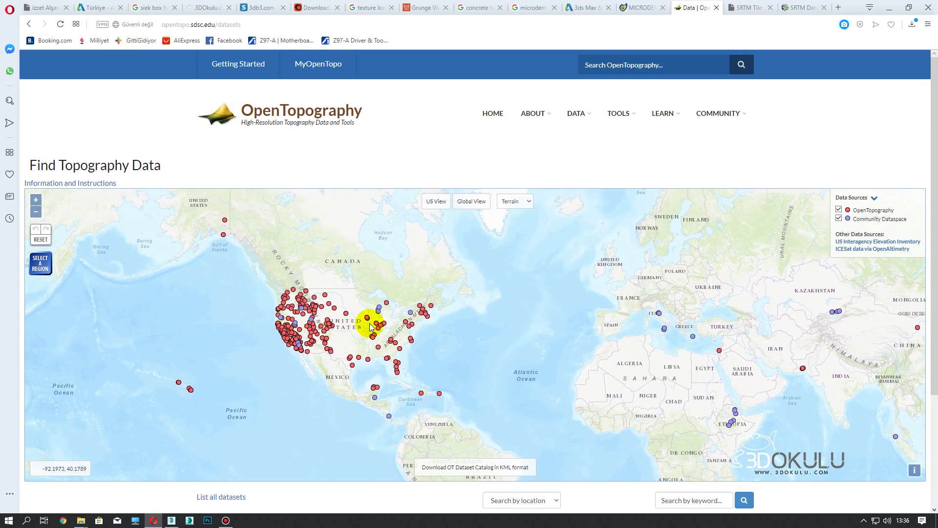
scroll(369, 326, "up", 1)
scroll(507, 326, "up", 1)
left_click_drag(634, 319, 497, 316)
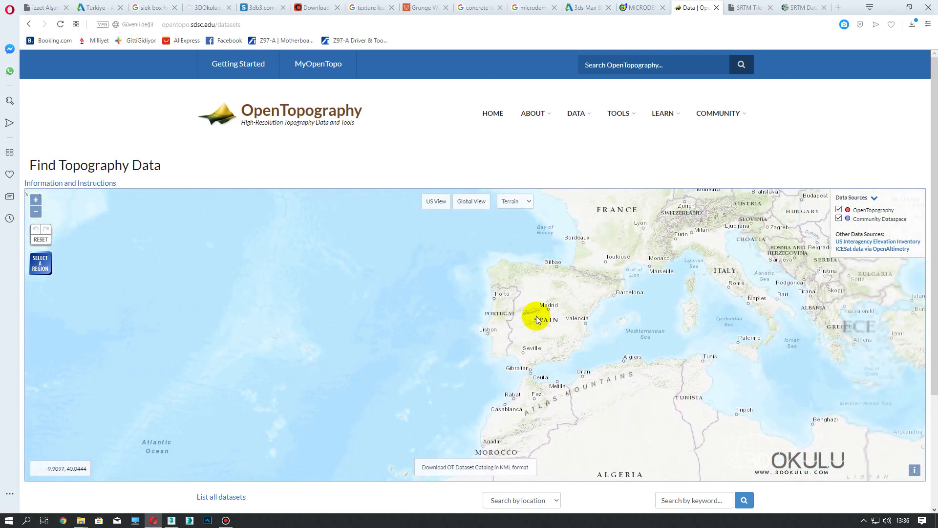
mouse_move(547, 347)
left_mouse_down()
mouse_move(449, 316)
mouse_move(661, 299)
left_mouse_up()
left_click_drag(318, 272, 447, 291)
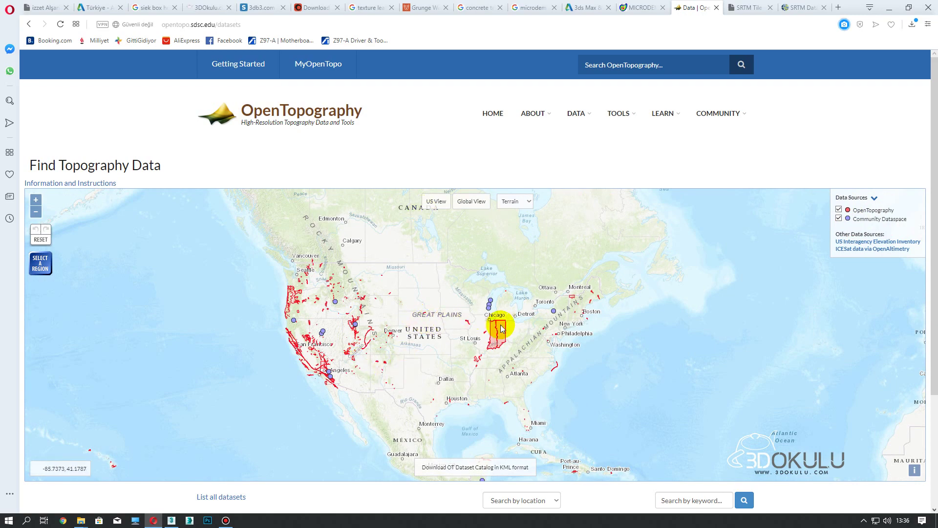
scroll(521, 318, "up", 1)
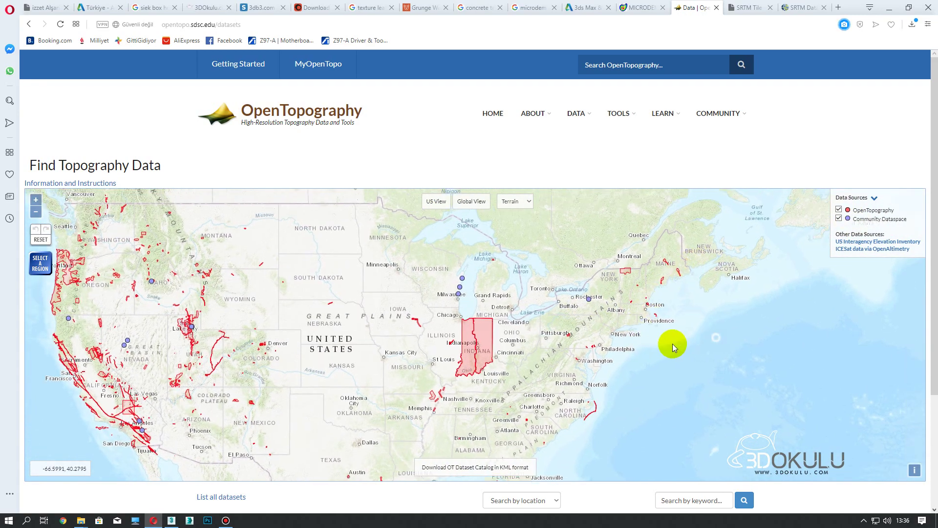
Step: Zoom back out to the world, then zoom in on southwest Turkey near Beyşehir
key("Right")
key("Right")
key("Right")
key("Right")
key("Right")
key("Right")
scroll(635, 342, "down", 2)
left_click_drag(704, 337, 619, 331)
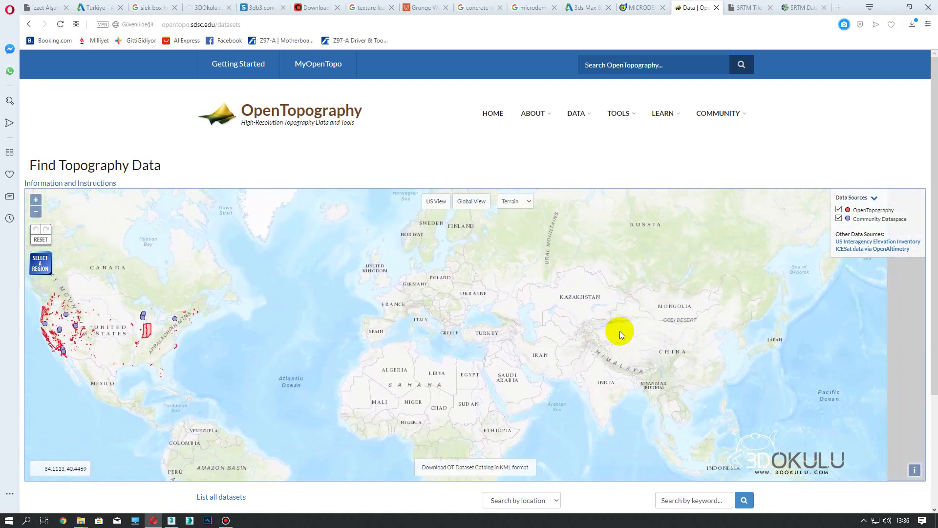
scroll(425, 336, "up", 2)
left_click_drag(356, 326, 499, 326)
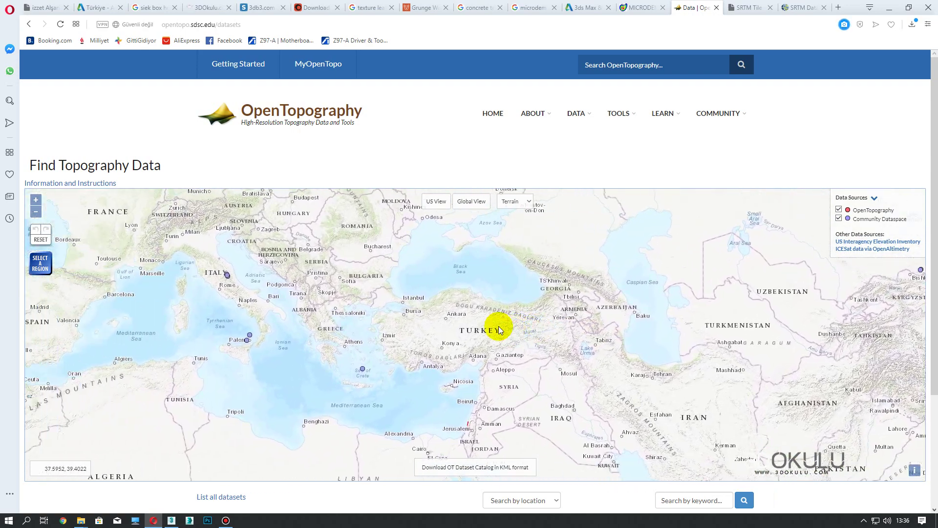
scroll(565, 335, "up", 1)
scroll(611, 343, "up", 1)
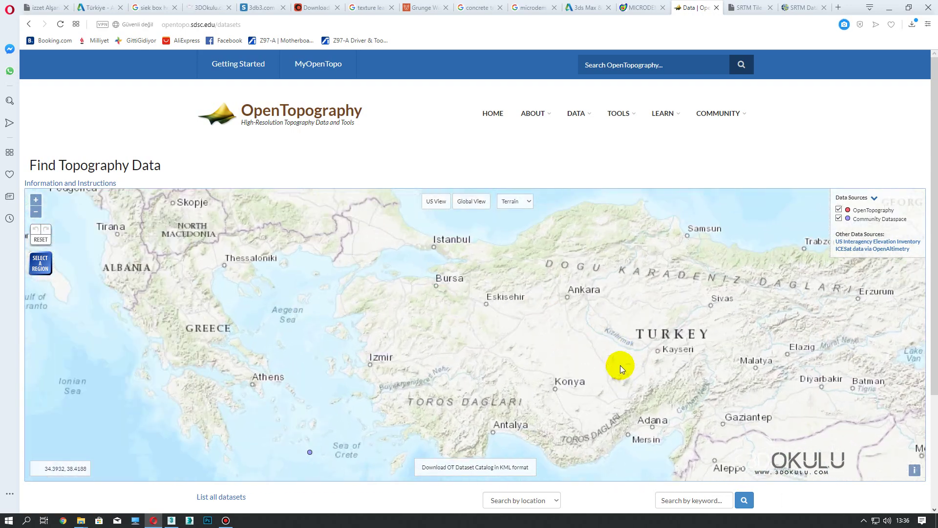
mouse_move(558, 360)
left_mouse_down()
mouse_move(558, 334)
mouse_move(517, 320)
mouse_move(531, 308)
mouse_move(482, 282)
left_mouse_up()
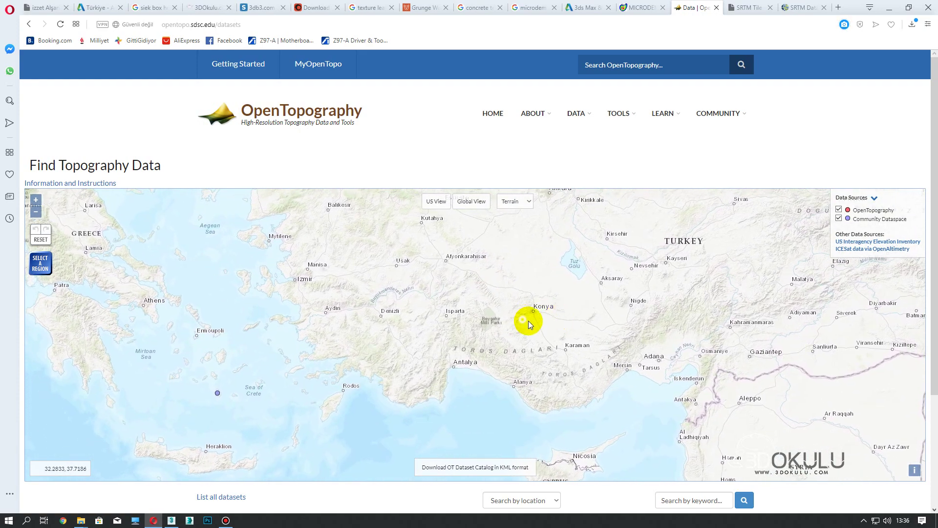
left_click_drag(526, 320, 590, 327)
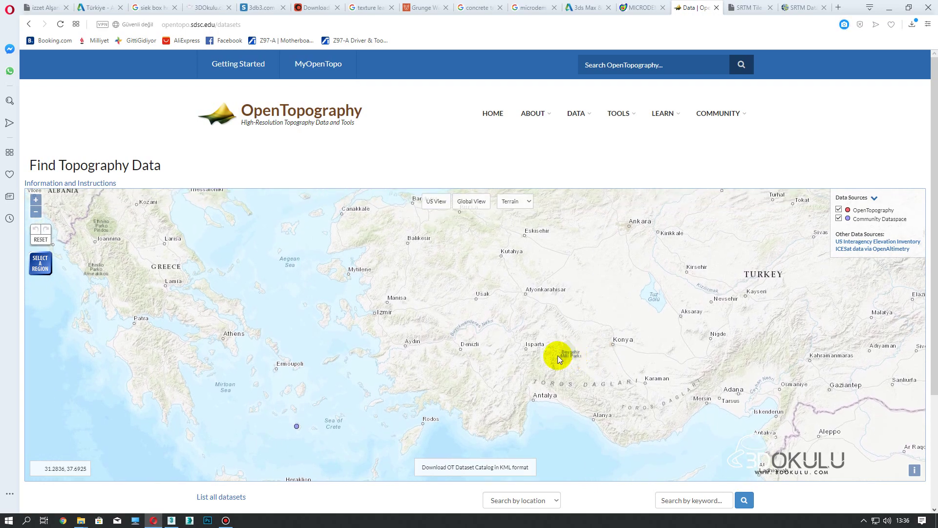
scroll(582, 388, "up", 1)
scroll(581, 366, "up", 1)
left_click_drag(564, 286, 545, 330)
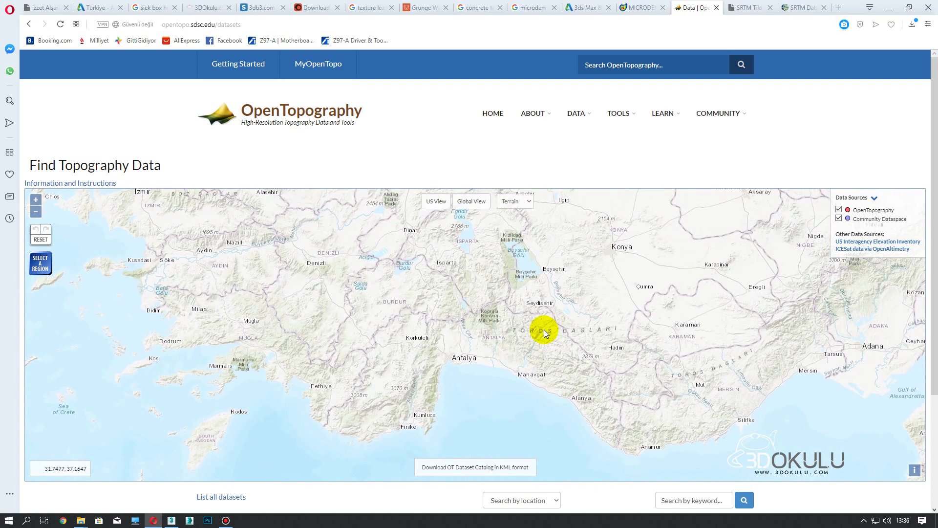
Step: Pan the map west over the Taurus mountains toward Muğla and Köyceğiz lake
mouse_move(543, 329)
left_mouse_down()
mouse_move(529, 315)
mouse_move(548, 338)
left_mouse_up()
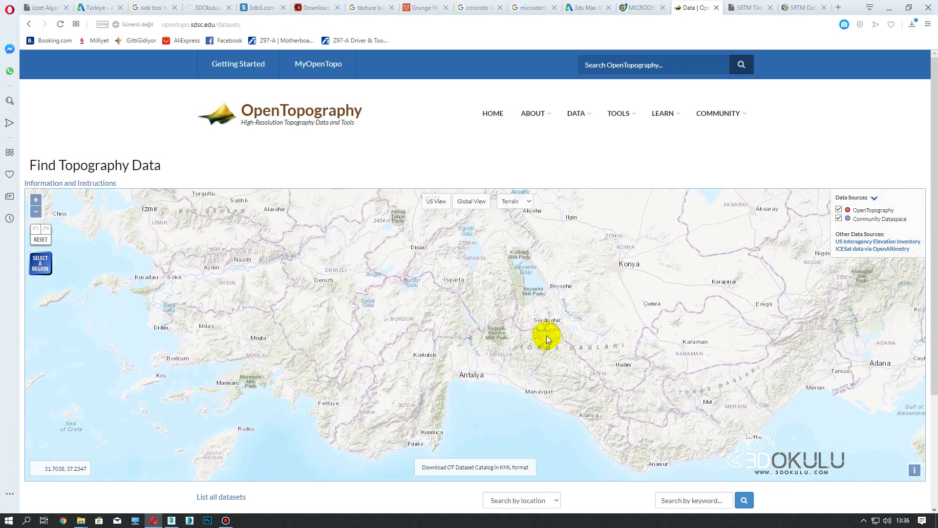
scroll(527, 328, "up", 1)
scroll(529, 333, "up", 1)
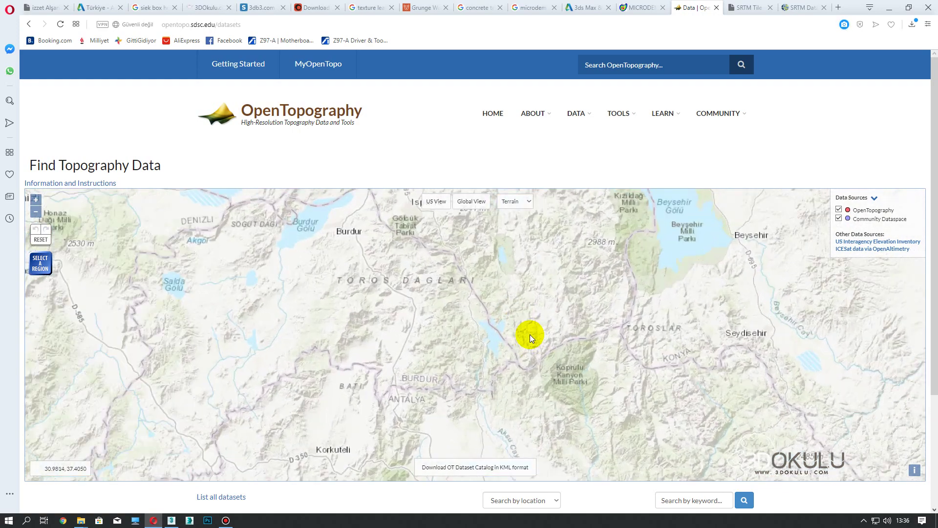
left_click_drag(533, 344, 570, 336)
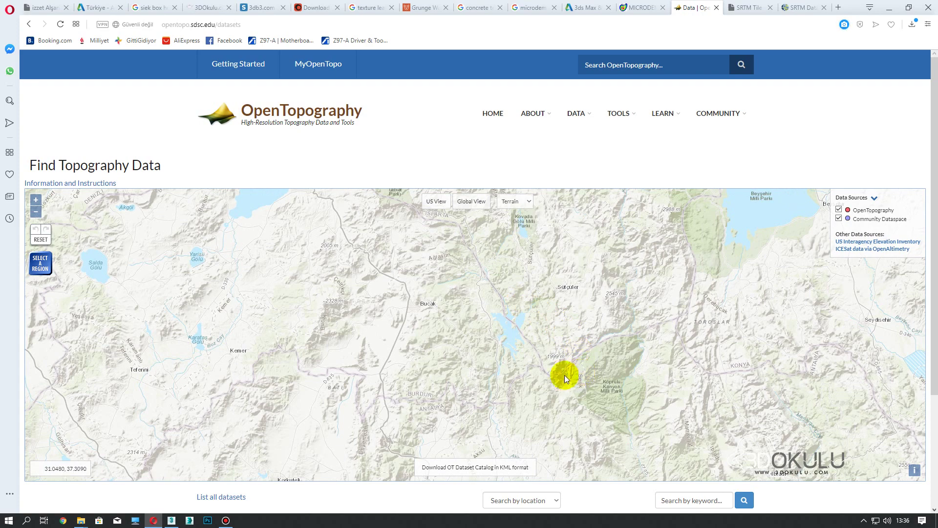
left_click_drag(475, 392, 591, 341)
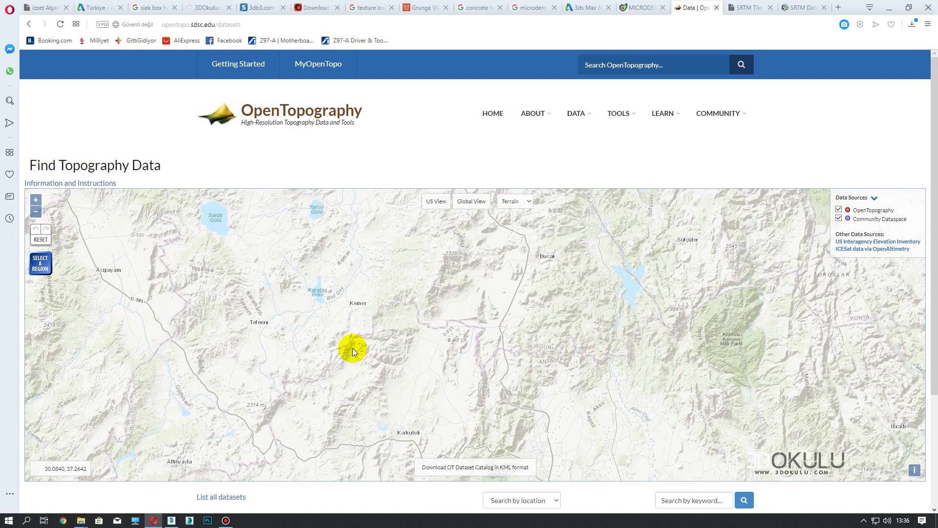
mouse_move(322, 395)
left_mouse_down()
mouse_move(476, 368)
mouse_move(518, 398)
left_mouse_up()
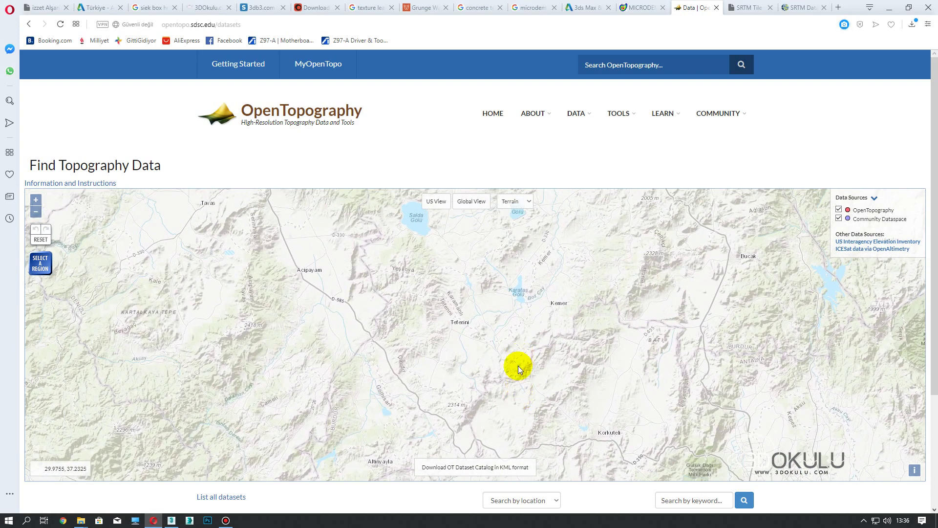
left_click_drag(520, 359, 594, 295)
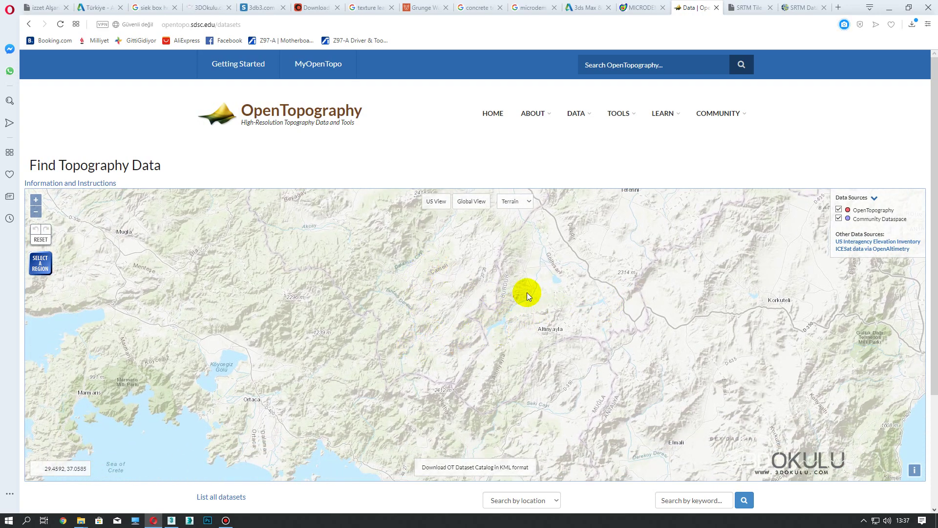
left_click_drag(405, 345, 556, 348)
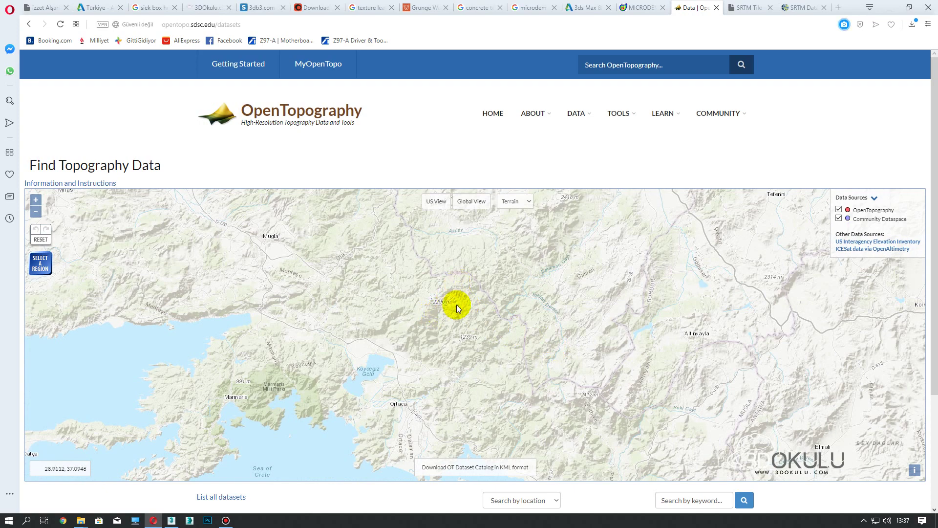
left_click_drag(378, 254, 386, 298)
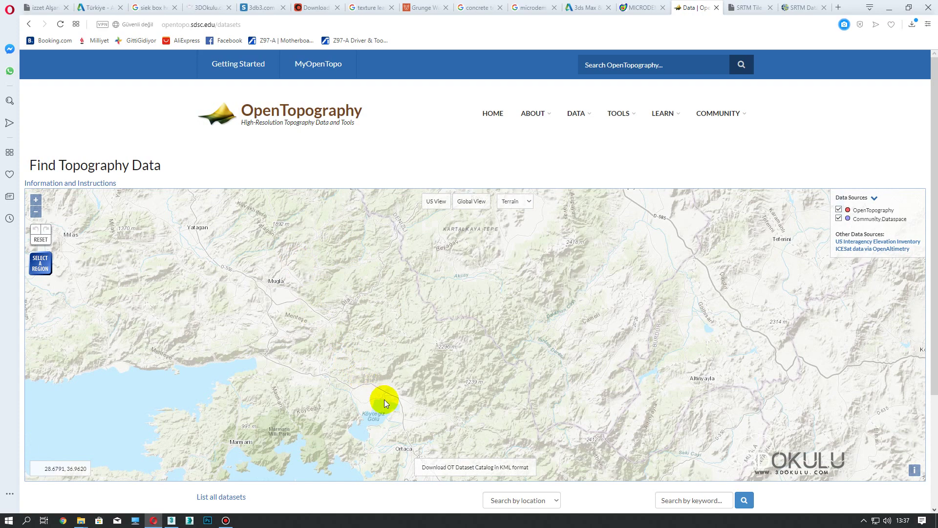
left_click_drag(562, 386, 541, 361)
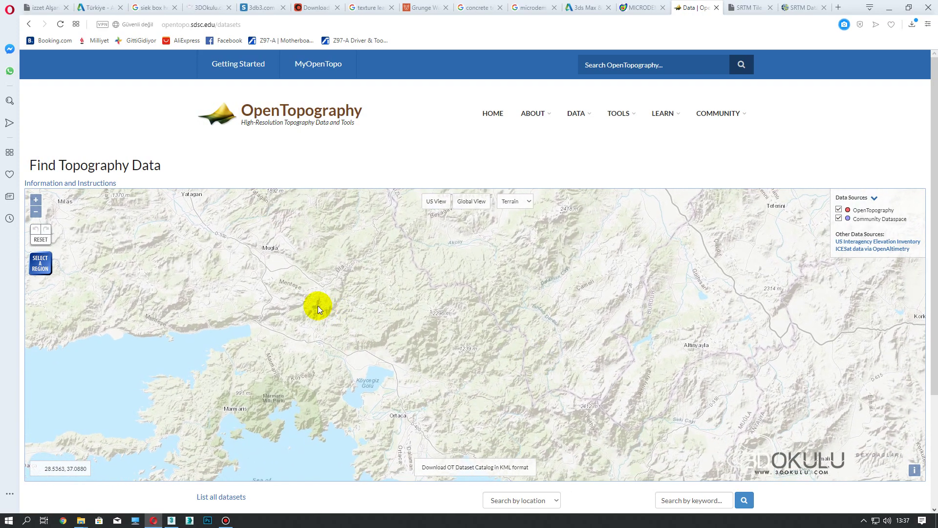
scroll(508, 315, "down", 1)
Step: Pan the map east across Konya and Adana to the Malatya and Elazig area
mouse_move(600, 335)
left_mouse_down()
mouse_move(482, 359)
mouse_move(528, 365)
left_mouse_up()
left_click_drag(613, 348, 323, 351)
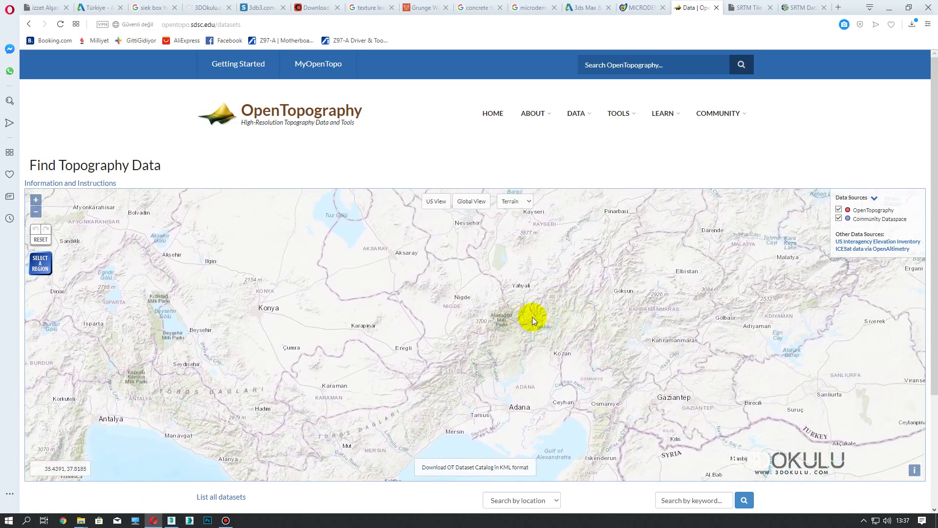
scroll(532, 316, "up", 1)
left_click_drag(632, 297, 384, 326)
left_click_drag(541, 325, 490, 345)
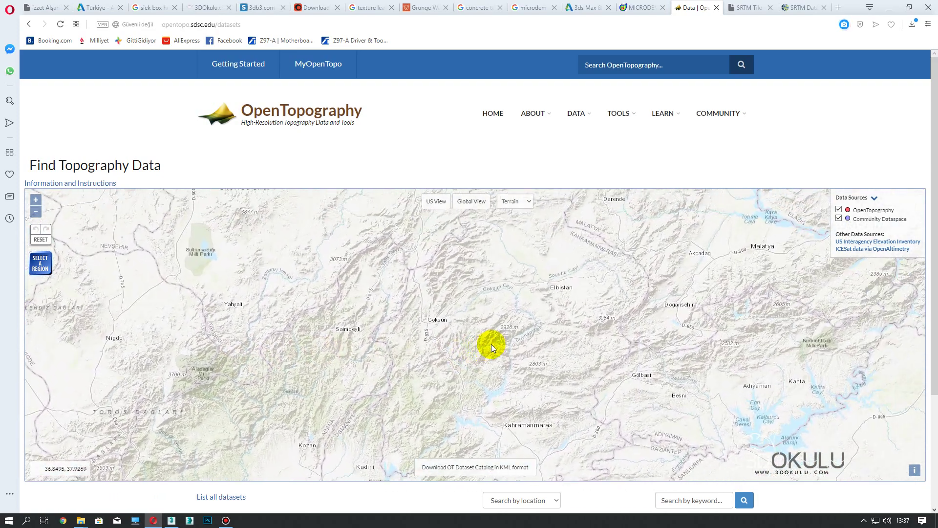
scroll(491, 339, "down", 1)
left_click_drag(663, 303, 566, 337)
scroll(566, 337, "up", 1)
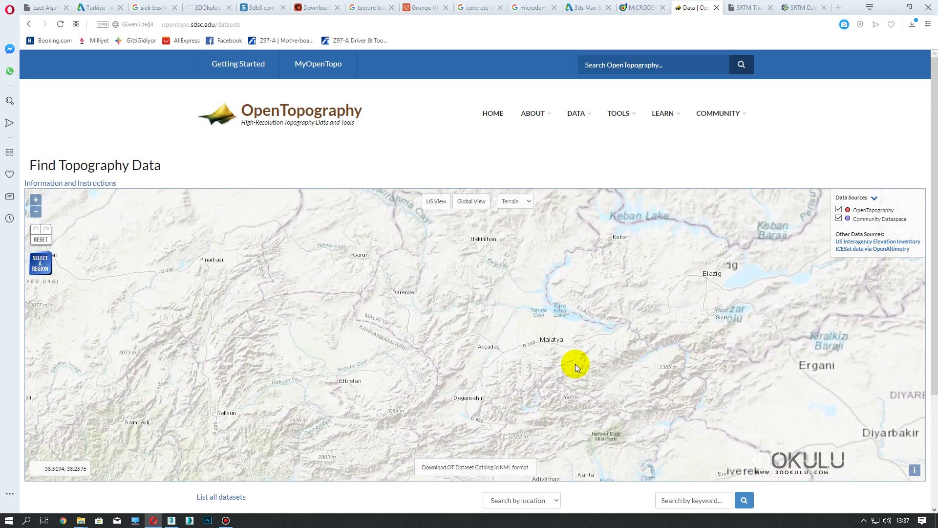
scroll(575, 363, "up", 1)
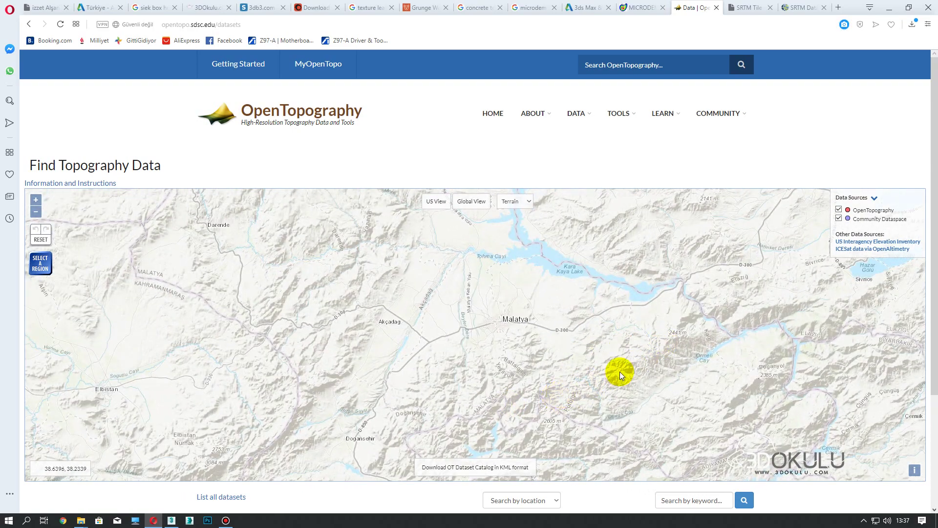
scroll(521, 364, "down", 1)
Step: Pan back west and centre the map on Köycegiz Lake
left_click_drag(520, 365, 615, 314)
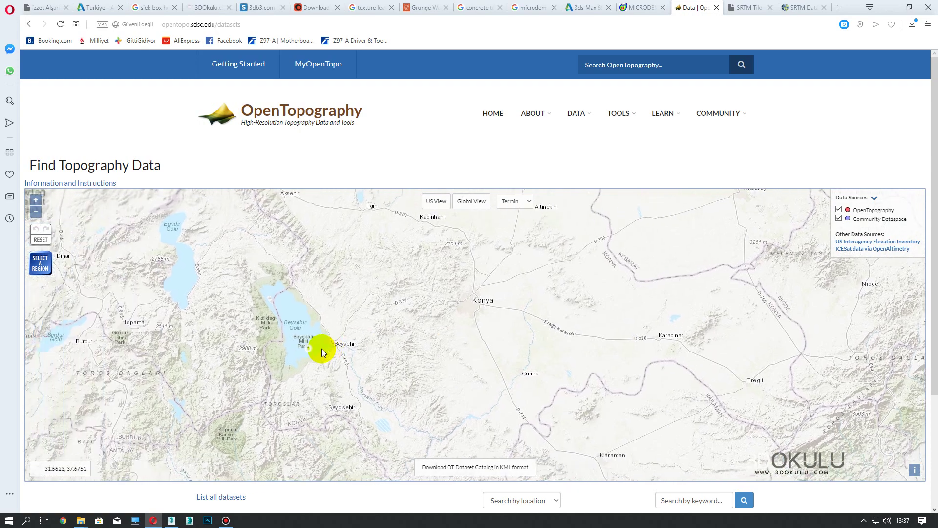
left_click_drag(309, 351, 507, 314)
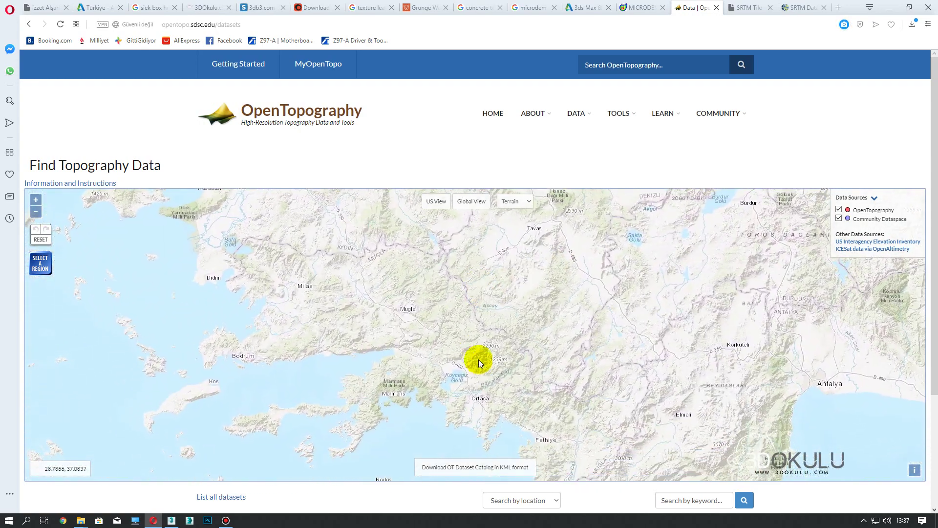
scroll(462, 366, "up", 1)
left_click_drag(461, 366, 468, 324)
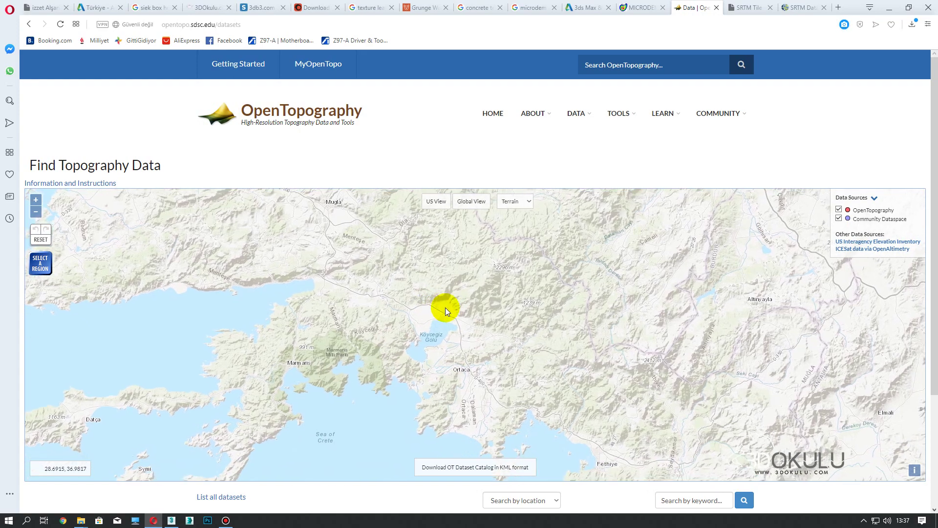
scroll(444, 309, "up", 1)
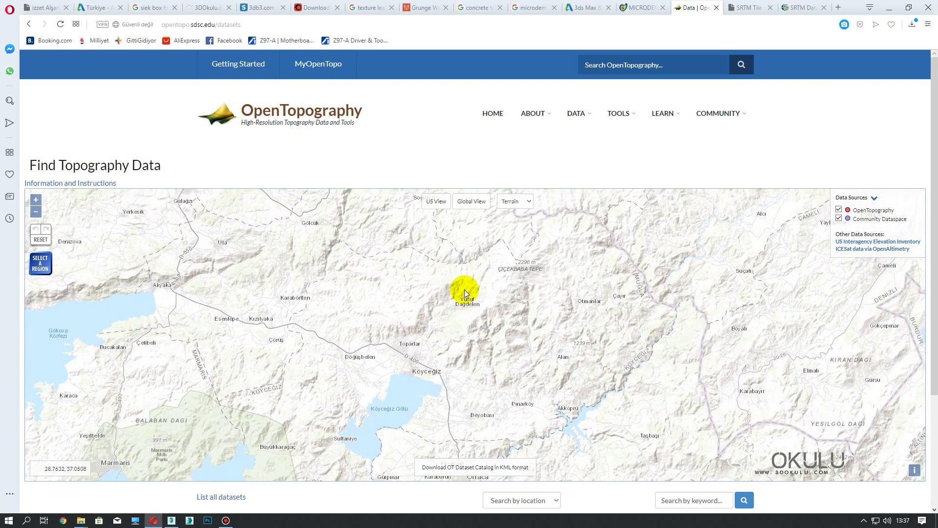
scroll(426, 347, "down", 1)
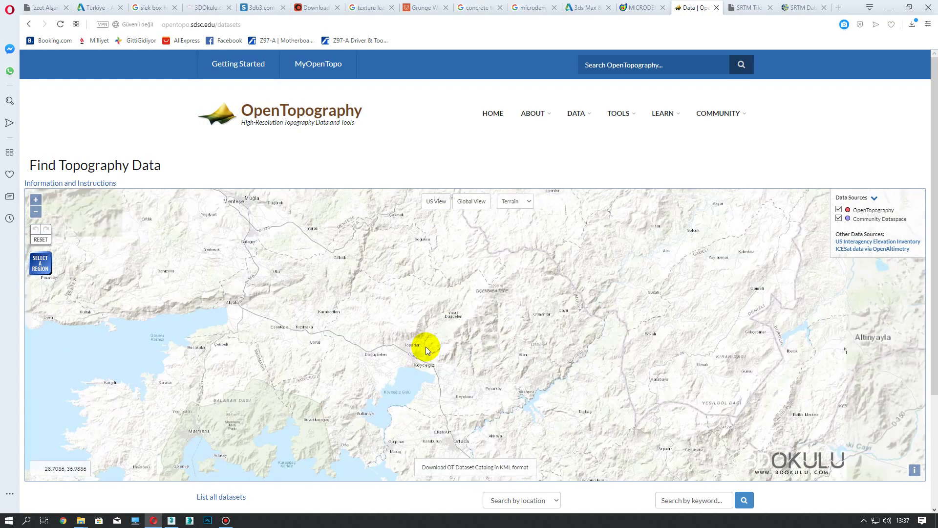
Step: Draw a selection box around Köycegiz Lake and scroll down to the Global Datasets results
left_click(48, 270)
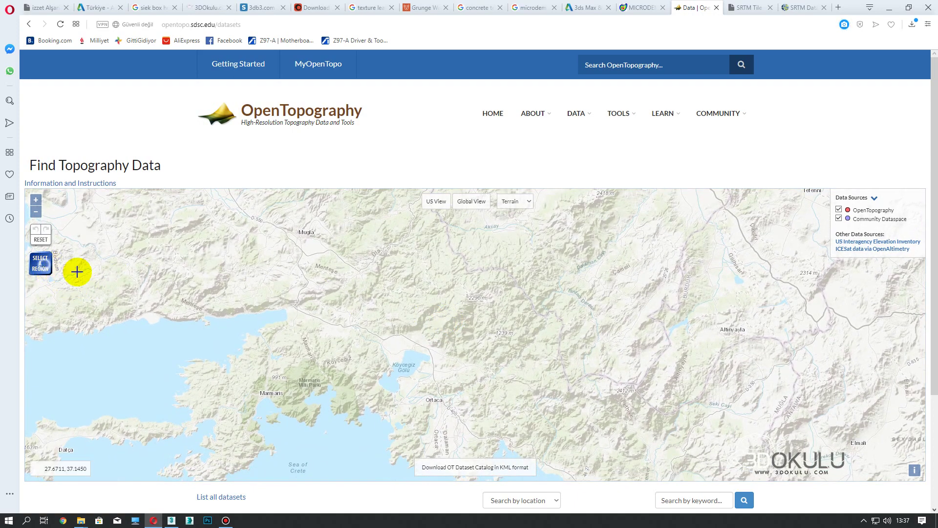
left_click_drag(332, 250, 578, 403)
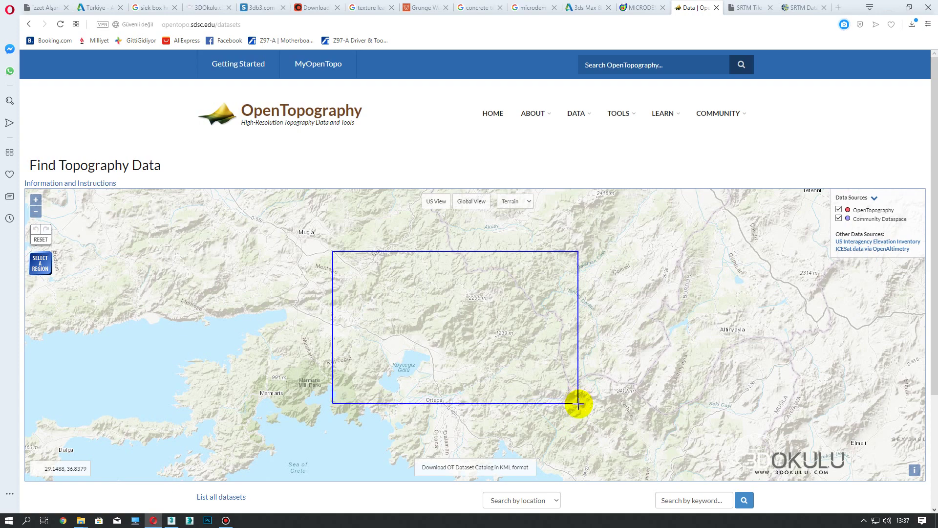
left_click_drag(578, 403, 472, 406)
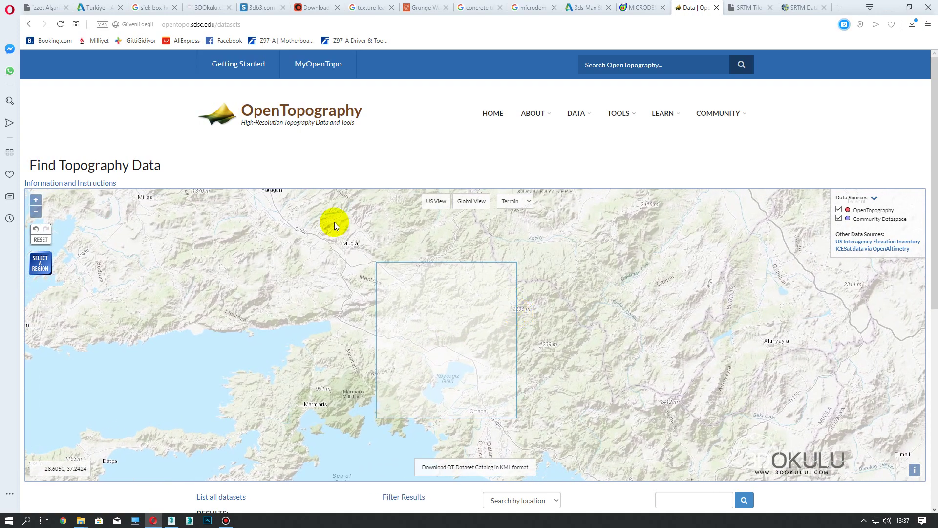
left_click(40, 263)
mouse_move(384, 249)
left_mouse_down()
mouse_move(570, 403)
mouse_move(537, 414)
left_mouse_up()
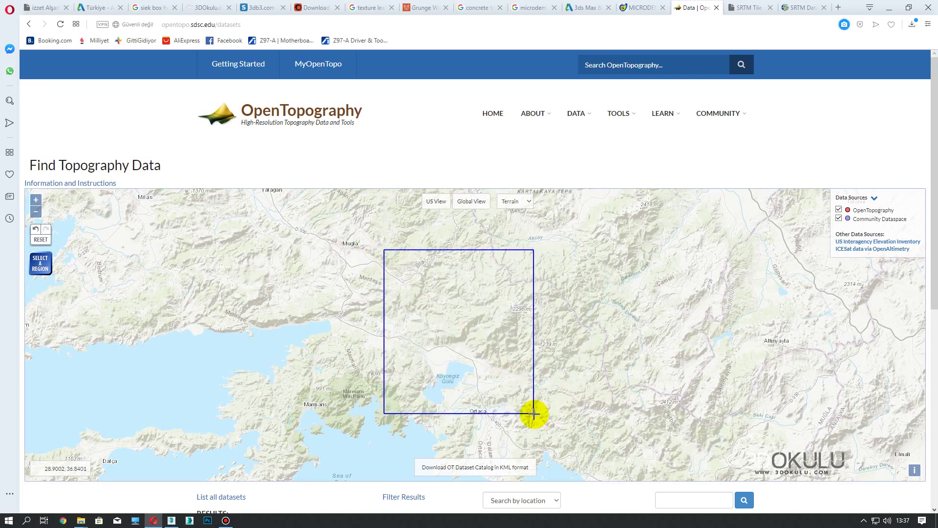
left_click_drag(534, 413, 533, 418)
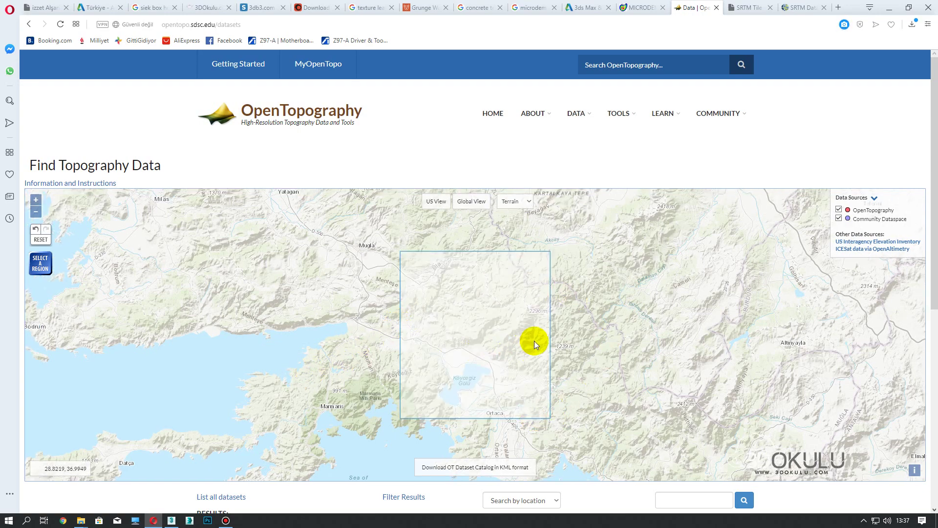
left_click_drag(932, 174, 929, 315)
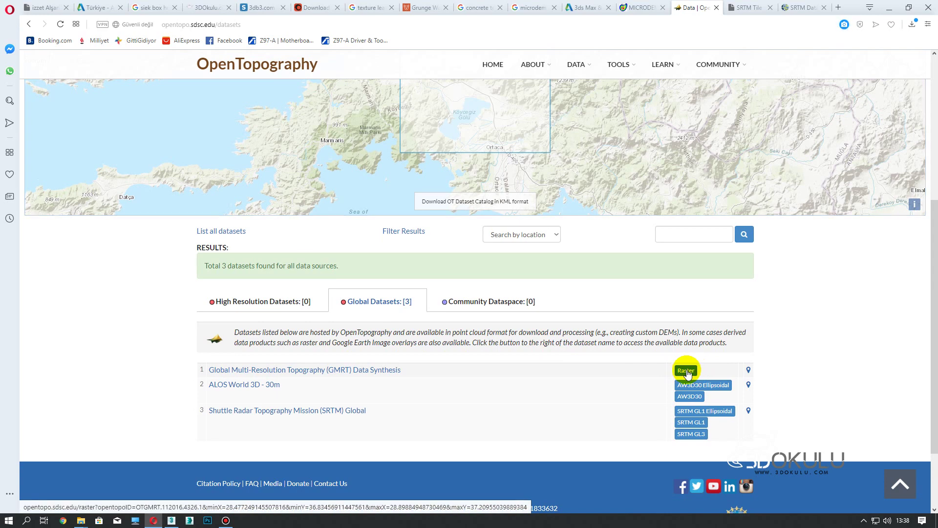
Step: Open the GMRT Raster options in a new tab and set Output Resolution to Max
middle_click(686, 371)
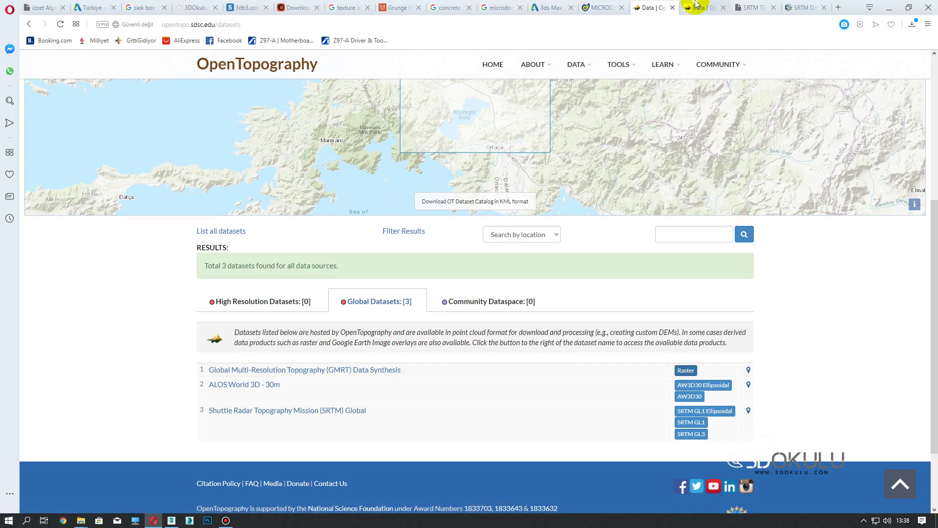
left_click(698, 7)
scroll(834, 181, "down", 5)
scroll(835, 176, "down", 5)
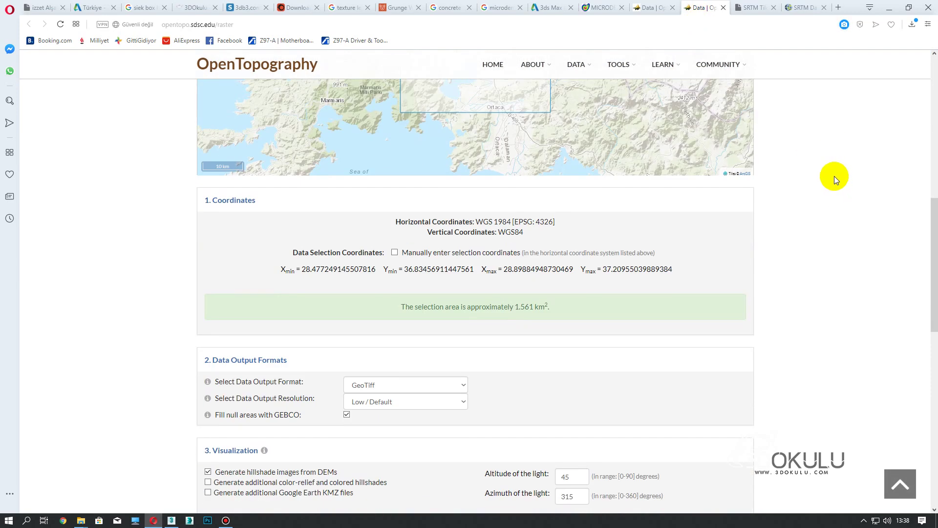
left_click(412, 401)
left_click(371, 435)
Step: Fill in job title and description 3dokulu plus the notification e-mail, and submit the job
scroll(67, 394, "down", 3)
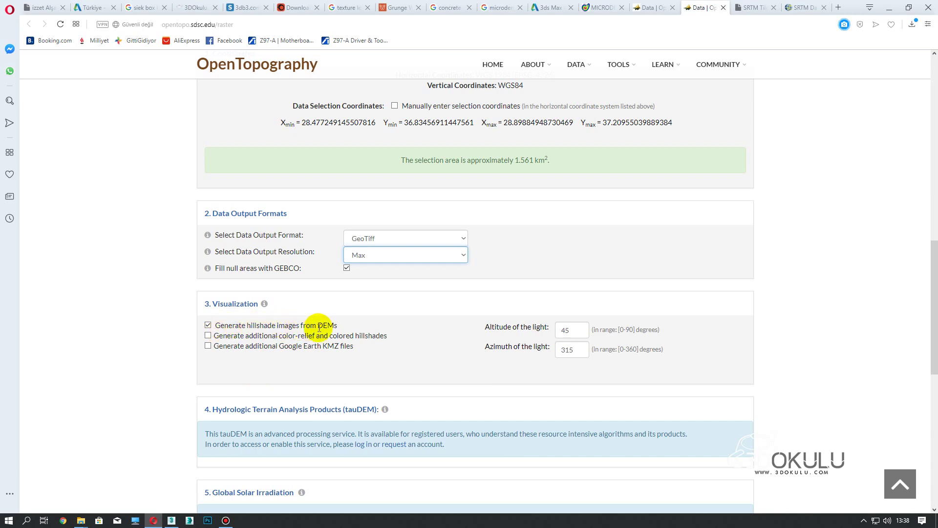
scroll(791, 293, "down", 4)
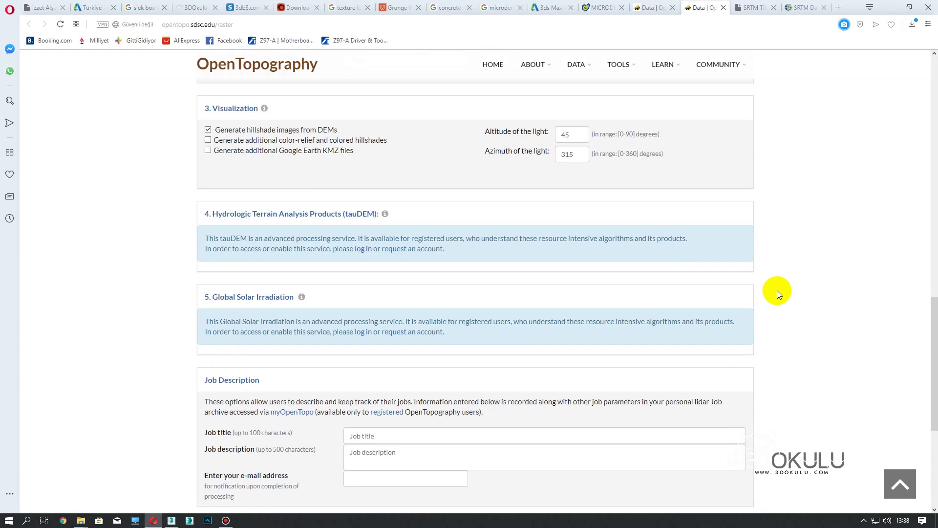
scroll(775, 288, "down", 3)
left_click(399, 292)
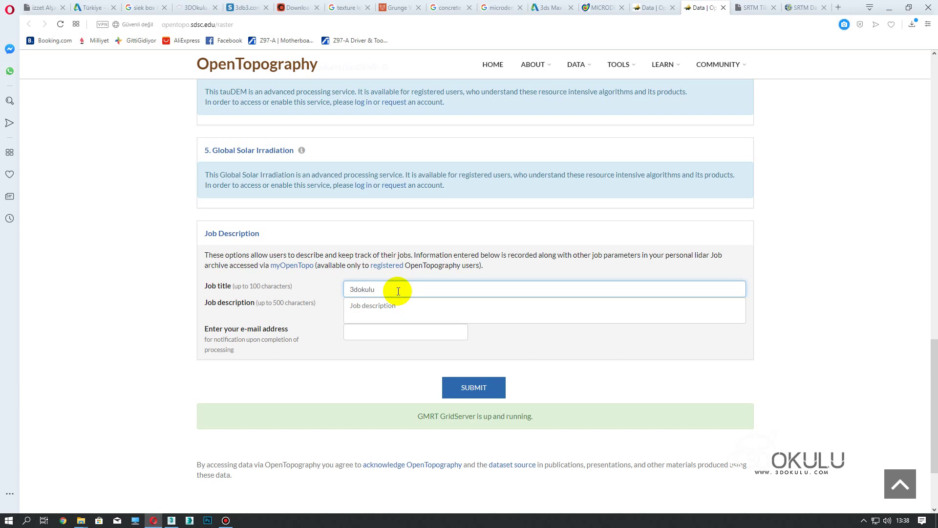
left_click(396, 311)
key("Tab")
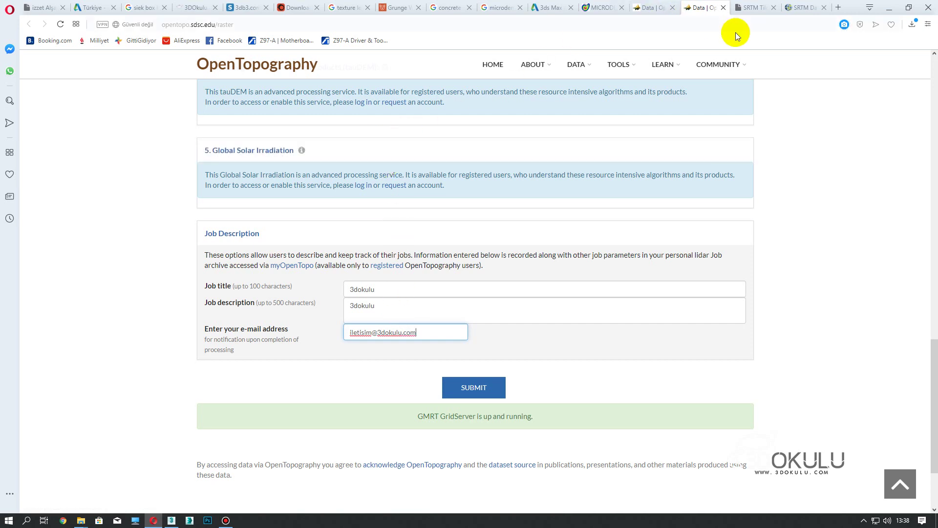
left_click(466, 381)
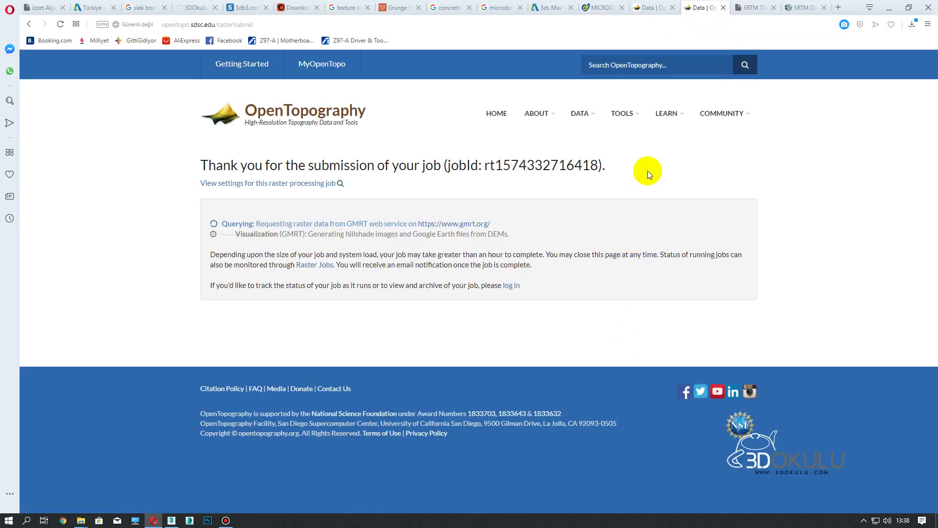
Step: From the dataset results, open ALOS AW3D30 and SRTM GL1 in new tabs
left_click(650, 4)
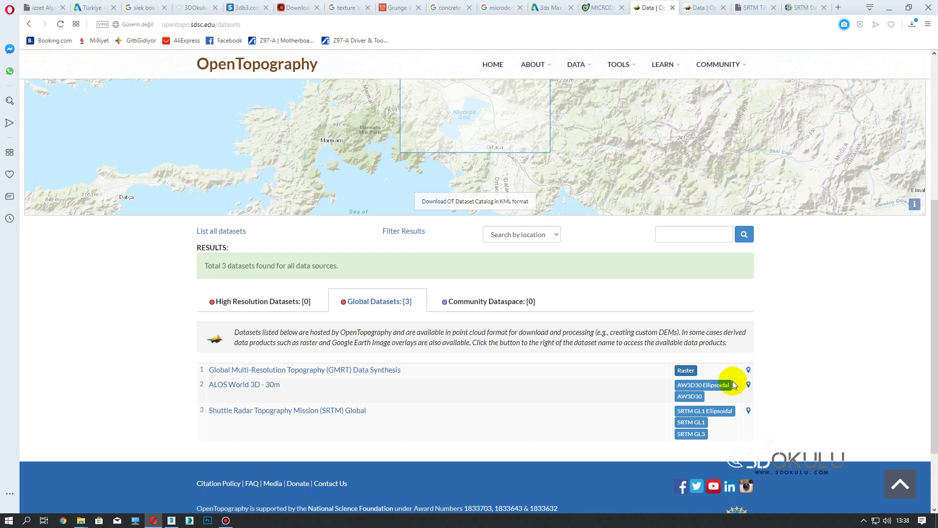
middle_click(689, 397)
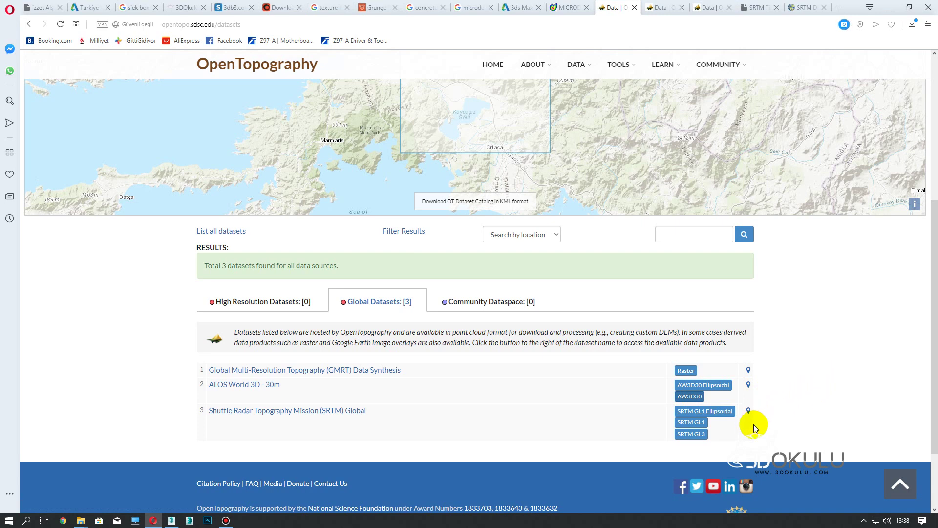
middle_click(696, 426)
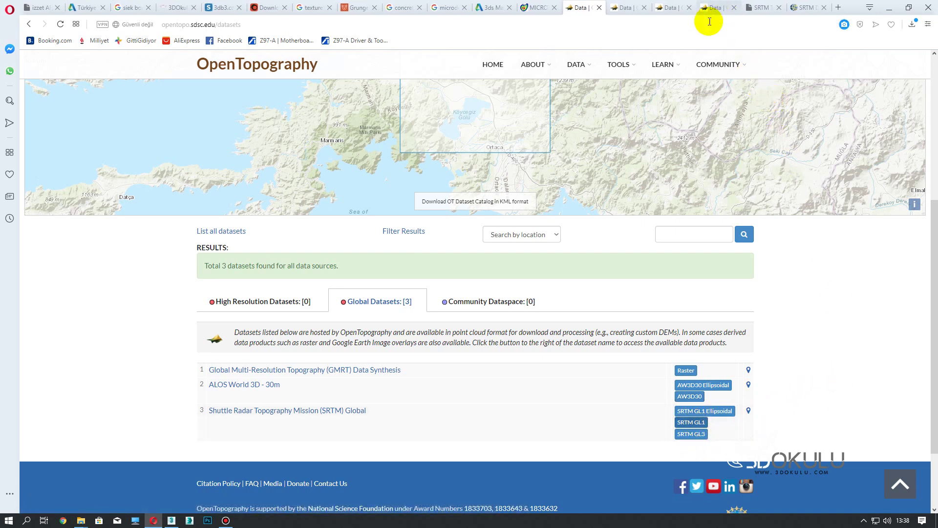
Step: Bring up the SRTM GL1 dataset page and scroll down to its job details form
left_click(708, 7)
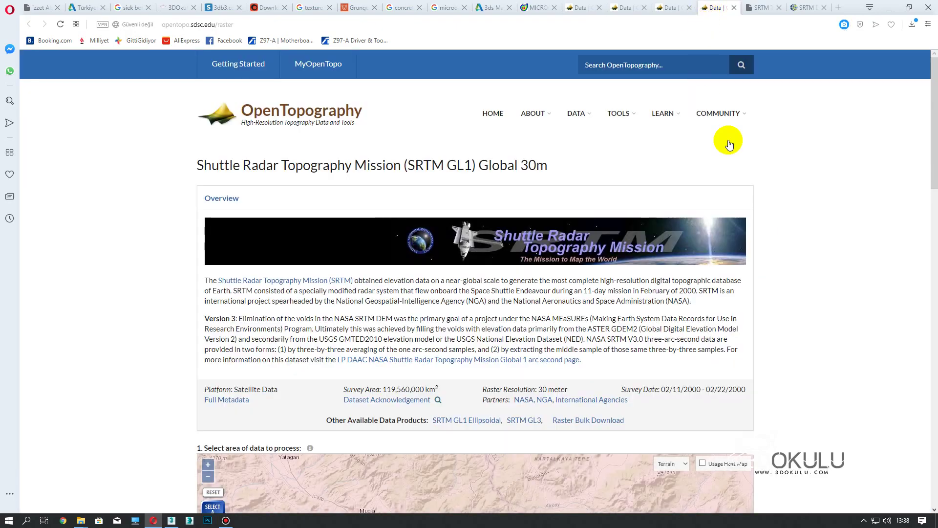
scroll(729, 144, "down", 5)
scroll(858, 184, "down", 2)
scroll(852, 161, "down", 3)
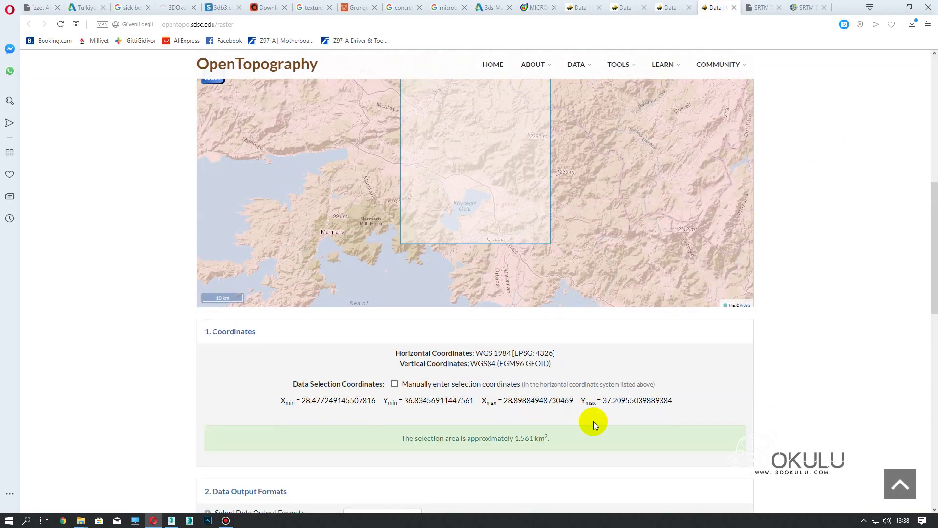
scroll(812, 198, "down", 1)
scroll(631, 329, "down", 4)
scroll(325, 394, "down", 3)
scroll(370, 362, "down", 4)
Step: Fill in the SRTM job title, description and e-mail, and submit the job
left_click(375, 250)
type("3dokul")
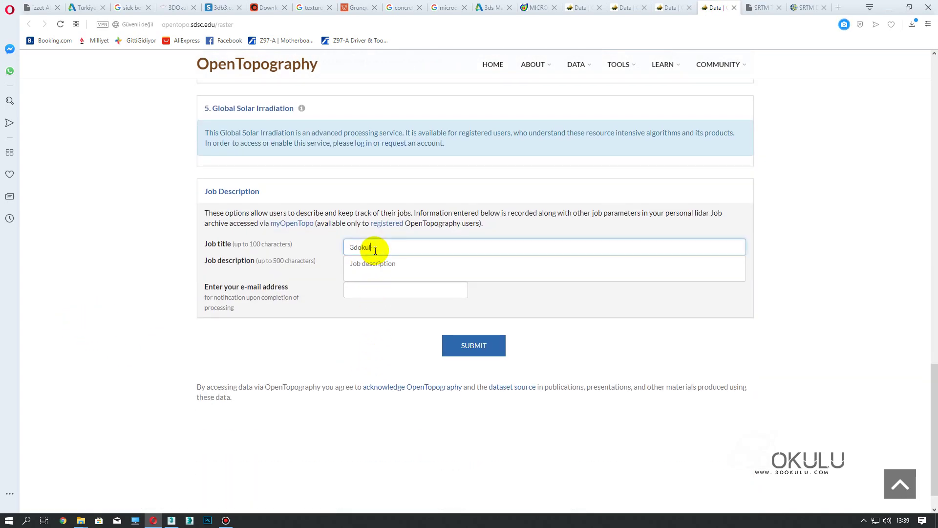
type("u")
key("Tab")
type("lu")
key("Tab")
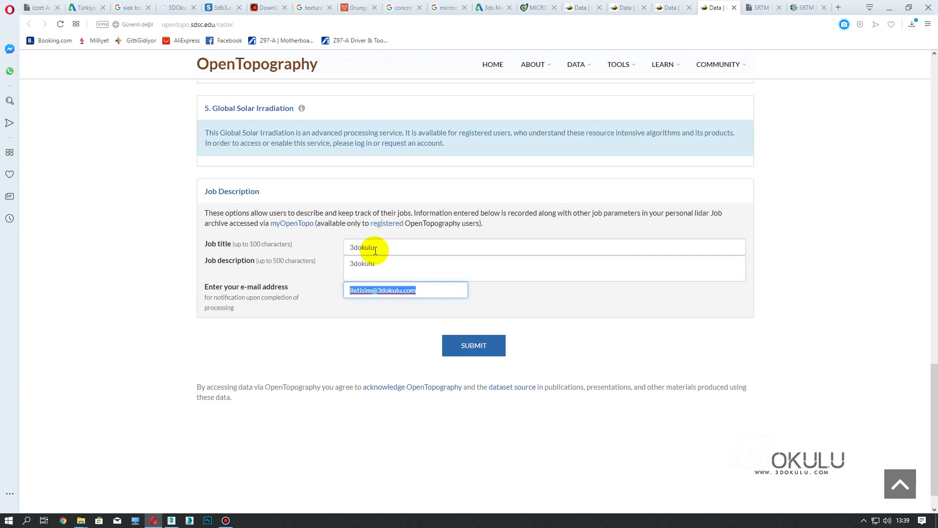
left_click(473, 345)
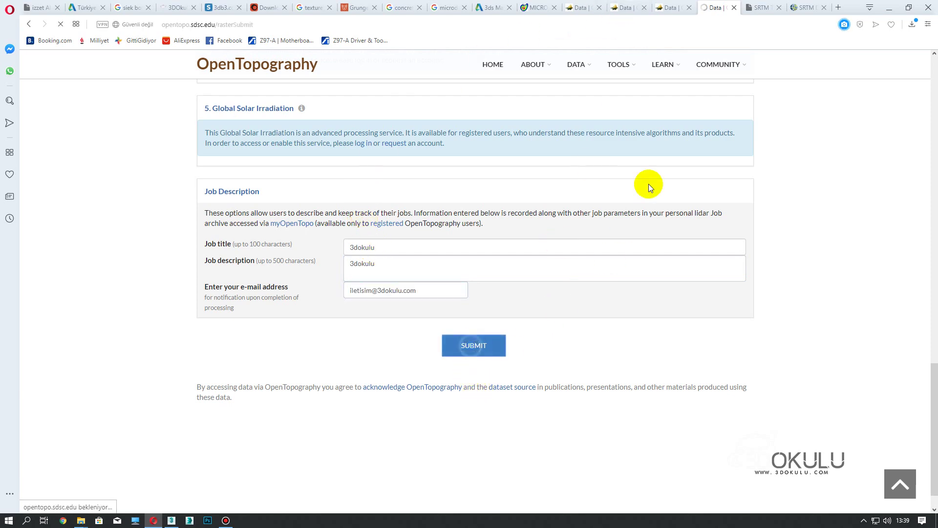
Step: Fill in and submit the ALOS World 3D job form, then view the GMRT job report
left_click(667, 8)
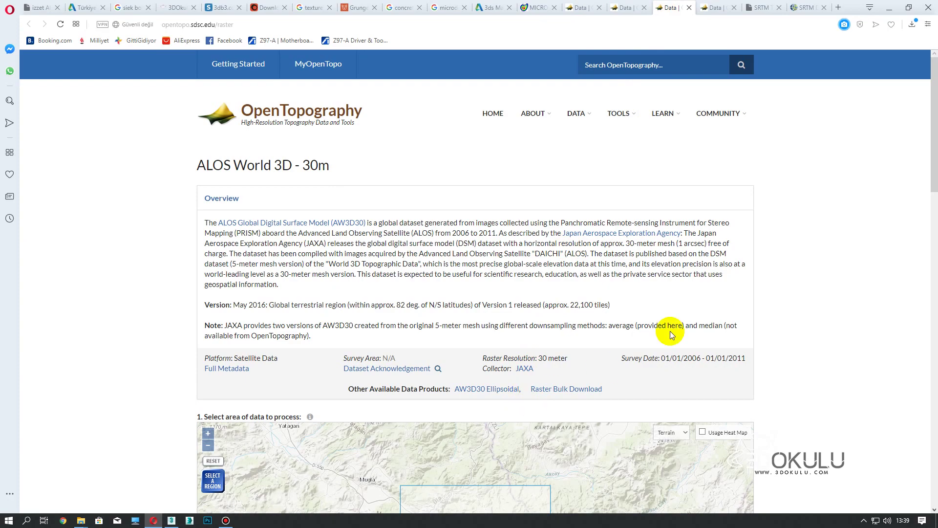
scroll(798, 202, "down", 5)
scroll(799, 202, "down", 5)
scroll(830, 194, "down", 4)
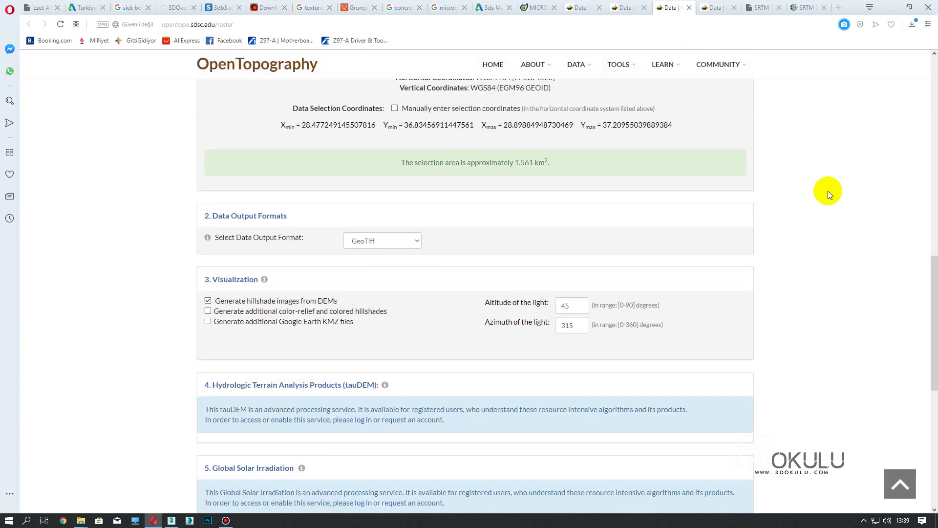
scroll(831, 205, "down", 5)
left_click(386, 403)
left_click(425, 383)
left_click(420, 363)
left_click(474, 457)
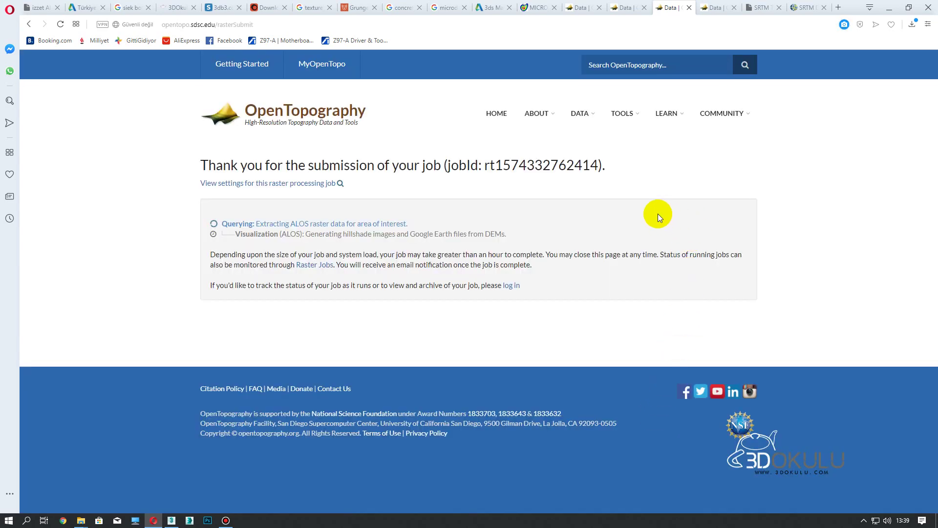
left_click(626, 8)
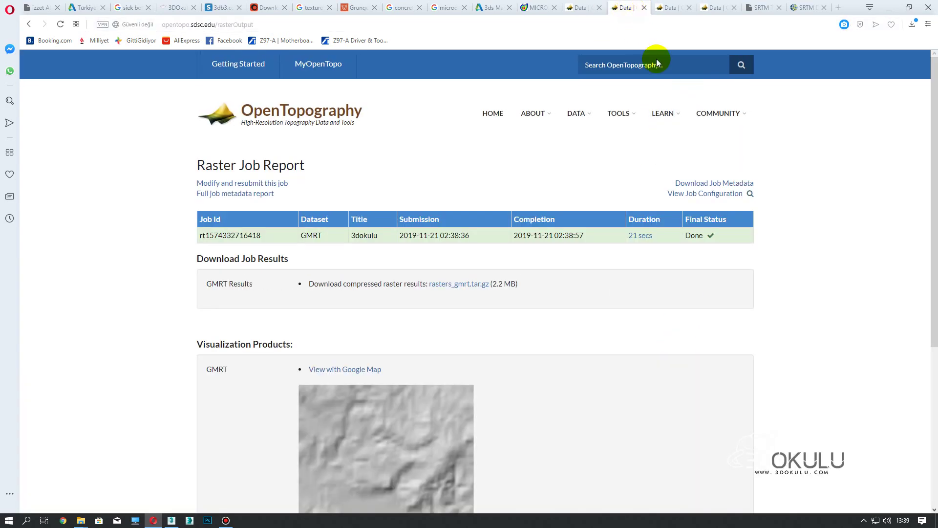
Step: Download the GMRT rasters_gmrt.tar.gz archive and open it
scroll(814, 156, "down", 4)
scroll(576, 182, "up", 2)
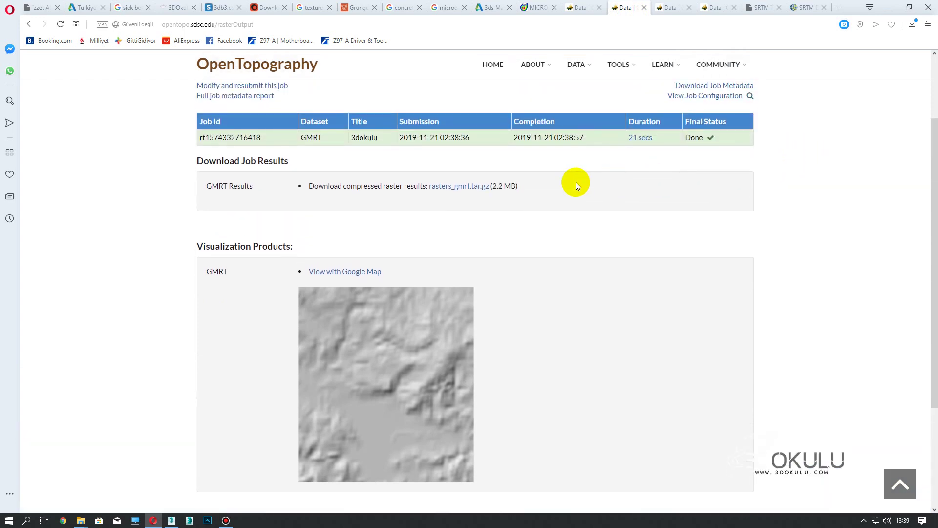
left_click(450, 191)
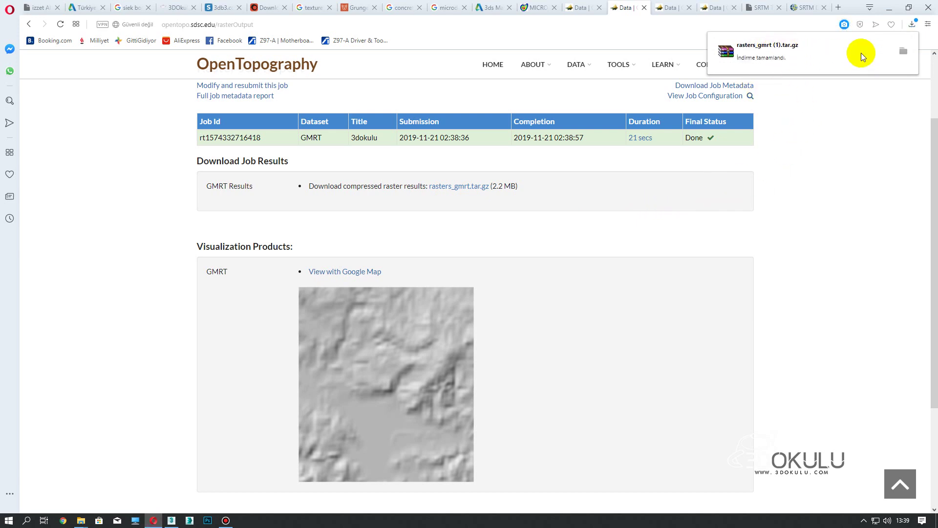
left_click(728, 55)
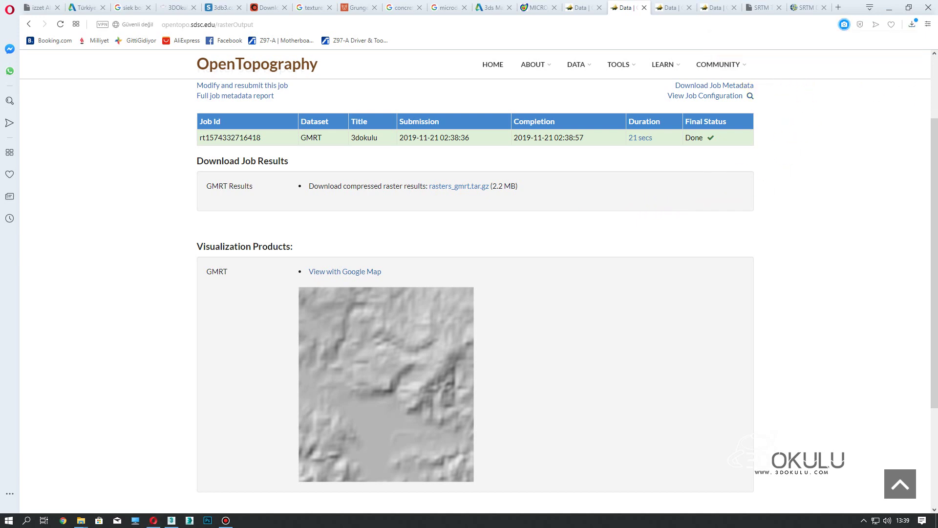
Step: Download the ALOS results archive, select output_alos.tif in WinRAR, and close the archive
left_click(672, 8)
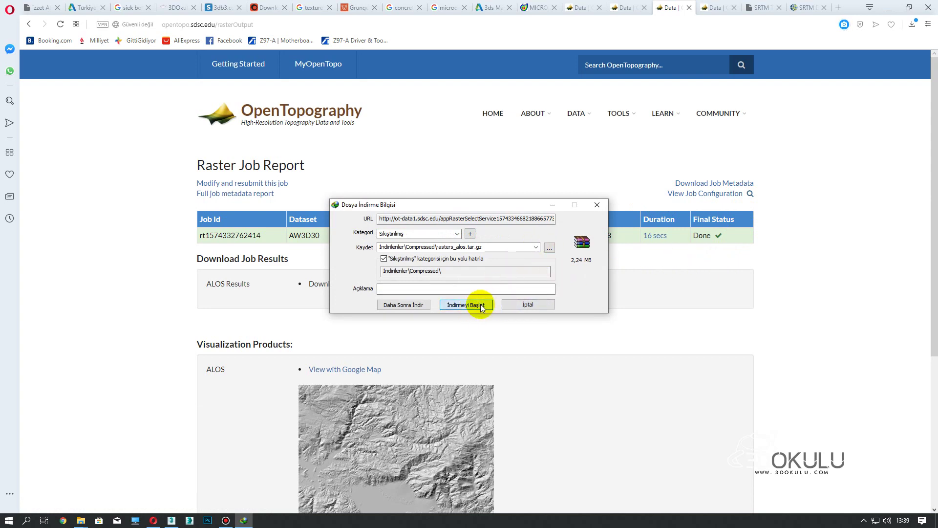
left_click(469, 305)
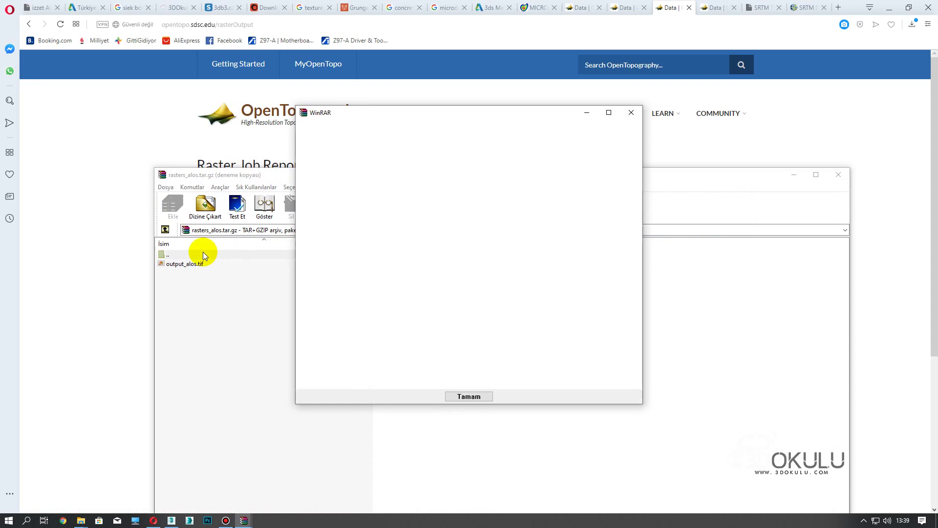
left_click(627, 111)
left_click(203, 260)
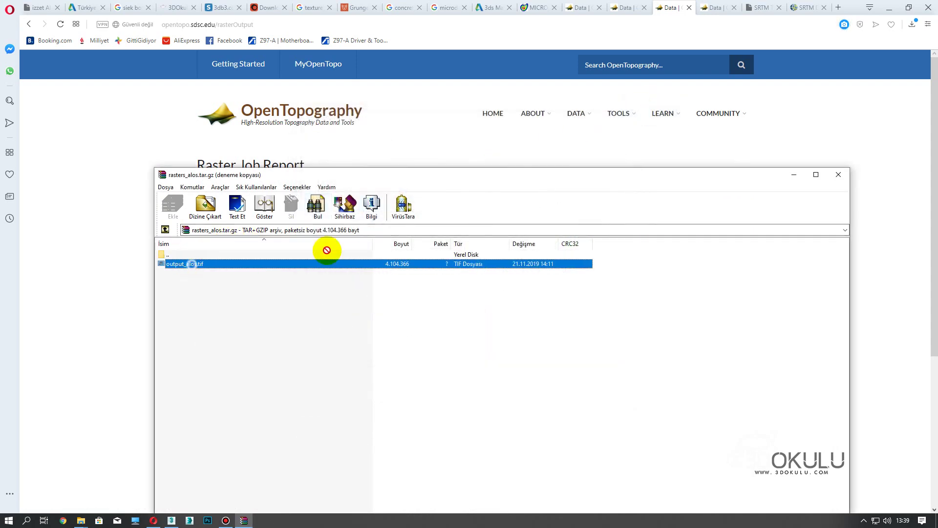
left_click(838, 174)
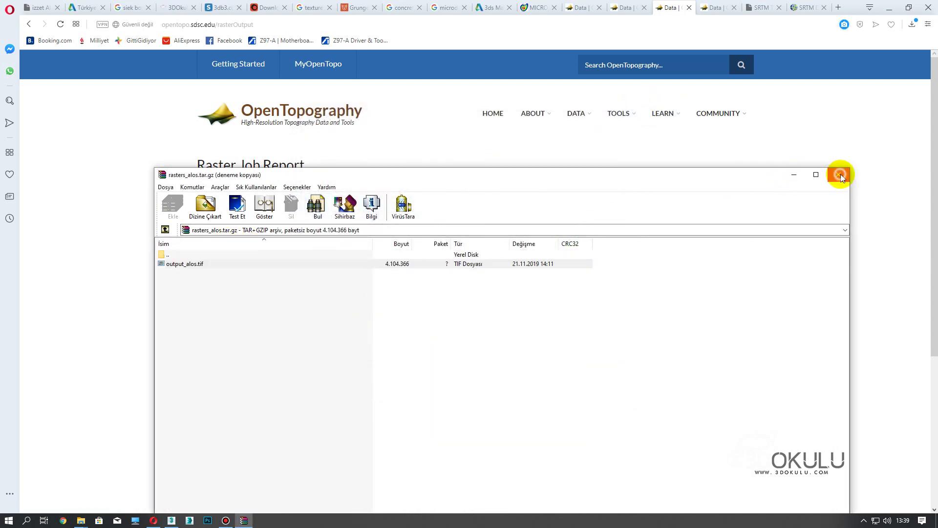
left_click(713, 8)
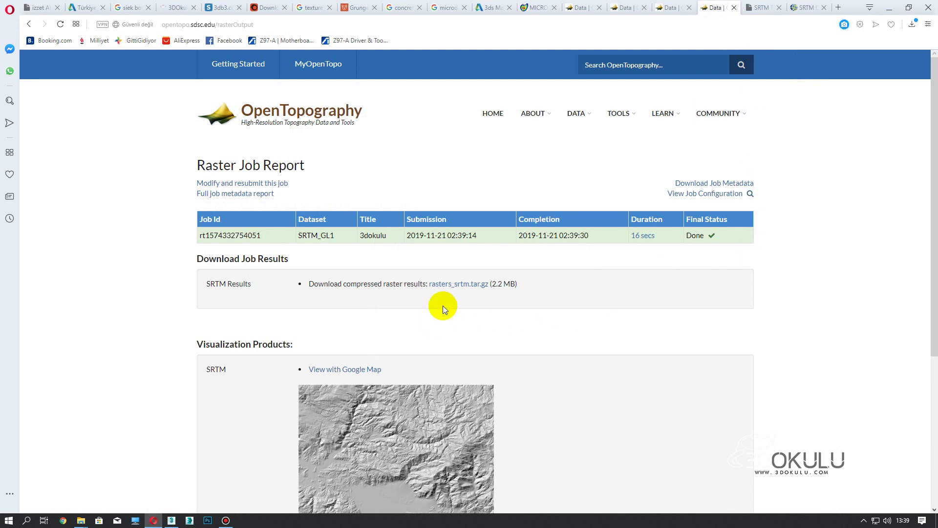
Step: Download the SRTM archive, extract rasters_srtm.tar from it, and return to the MICRODEM page
left_click(445, 287)
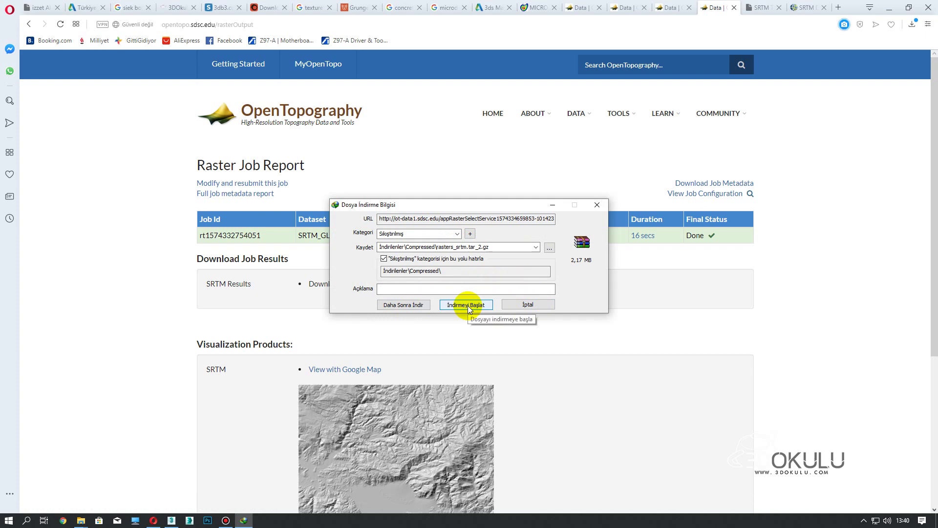
left_click(467, 304)
left_click(388, 299)
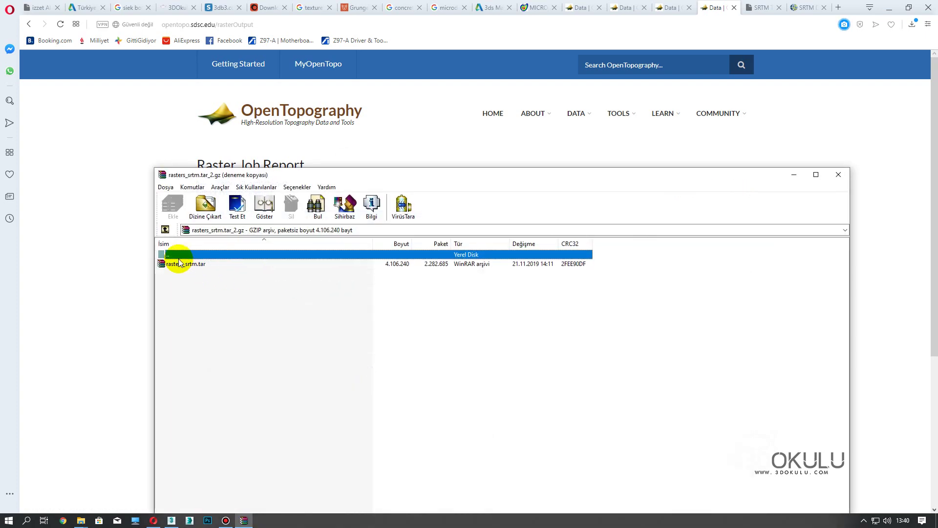
left_click_drag(176, 268, 372, 252)
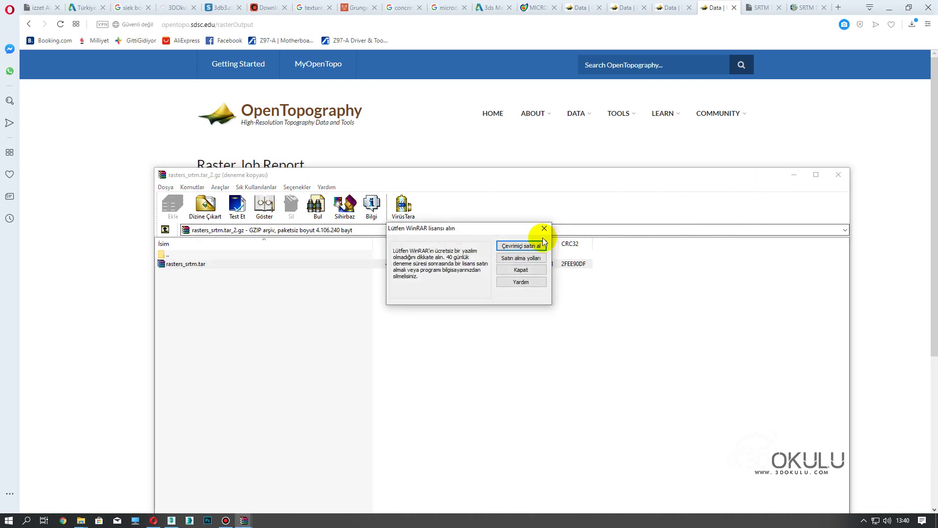
left_click(549, 220)
left_click(836, 175)
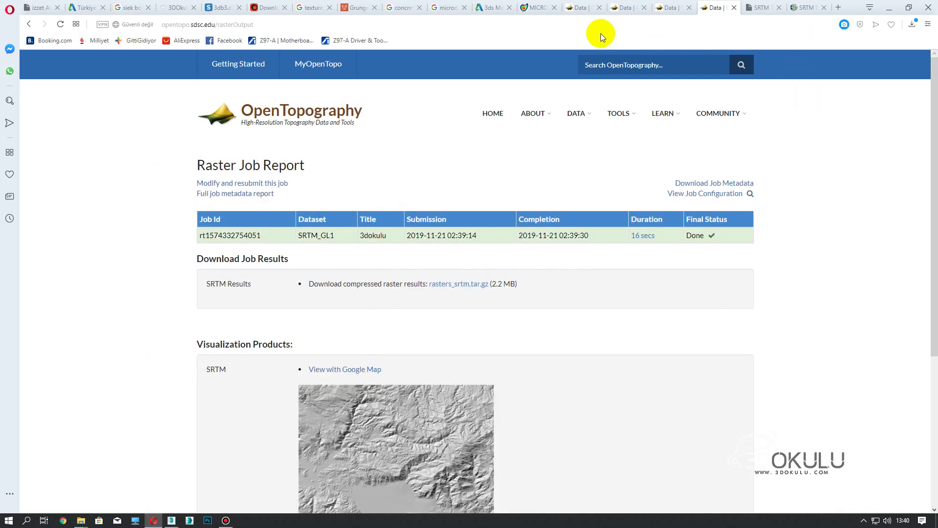
left_click(538, 7)
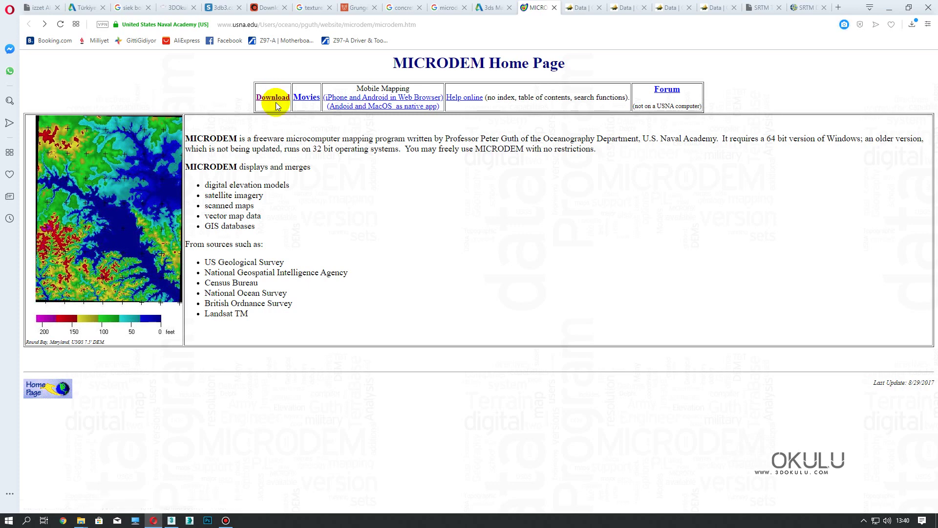
Step: Launch MICRODEM from the Start search and close its startup splash
left_click(26, 520)
type("m")
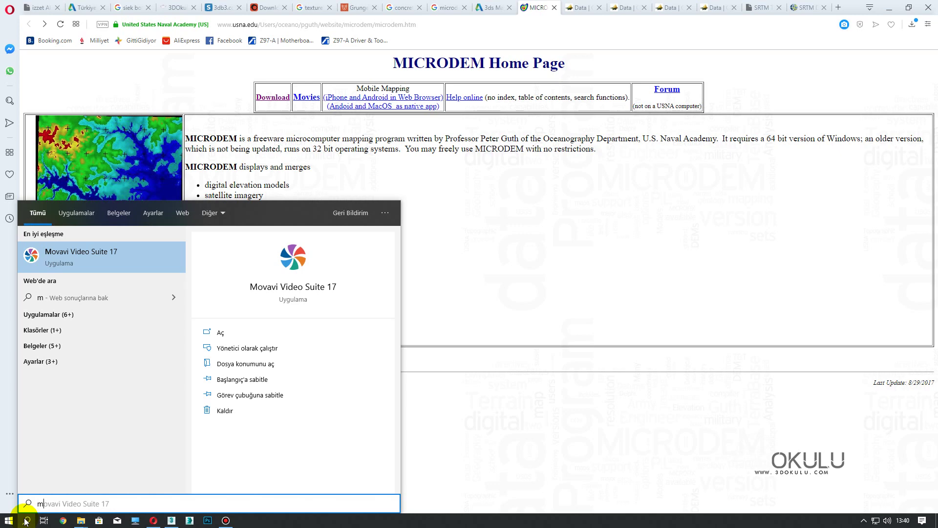
type("icro")
key("Return")
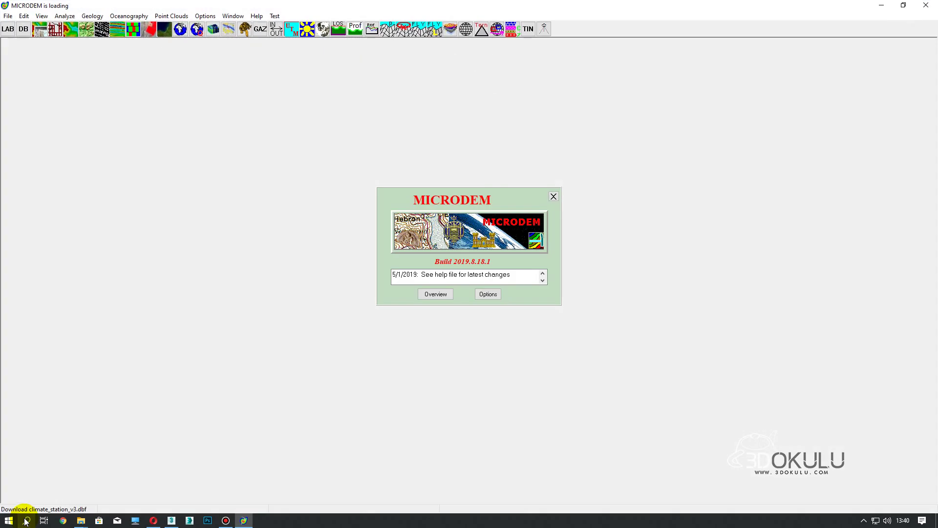
left_click(553, 198)
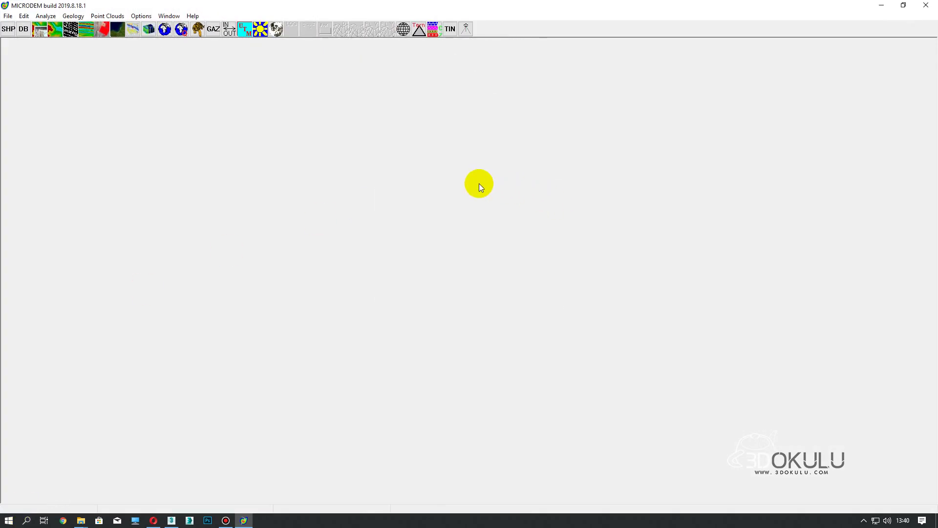
Step: Minimise MICRODEM and the browser, close the Recycle Bin, and select output_alos on the desktop
left_click(882, 5)
left_click(882, 5)
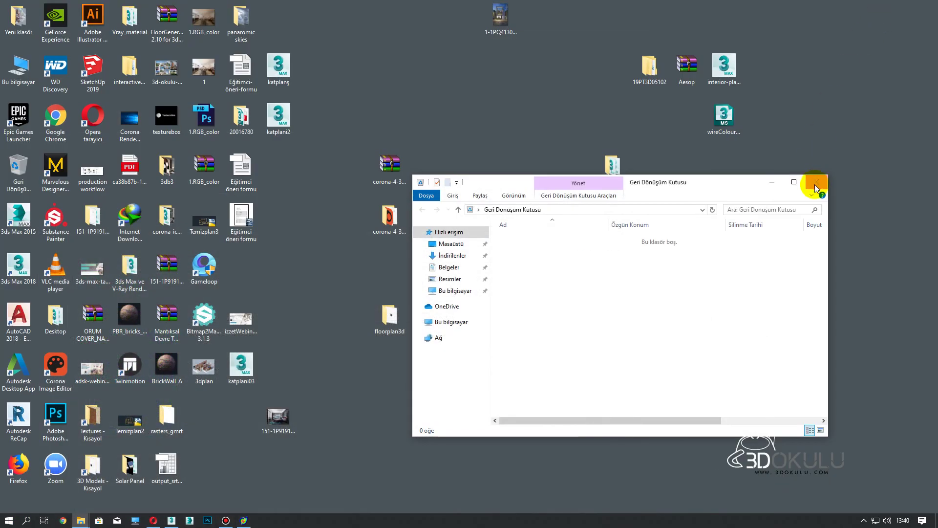
left_click(816, 185)
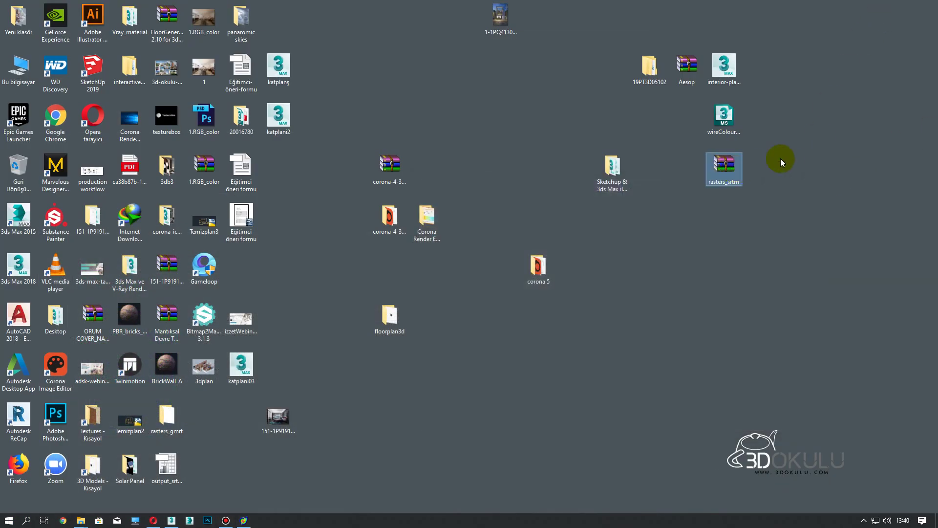
left_click(755, 169)
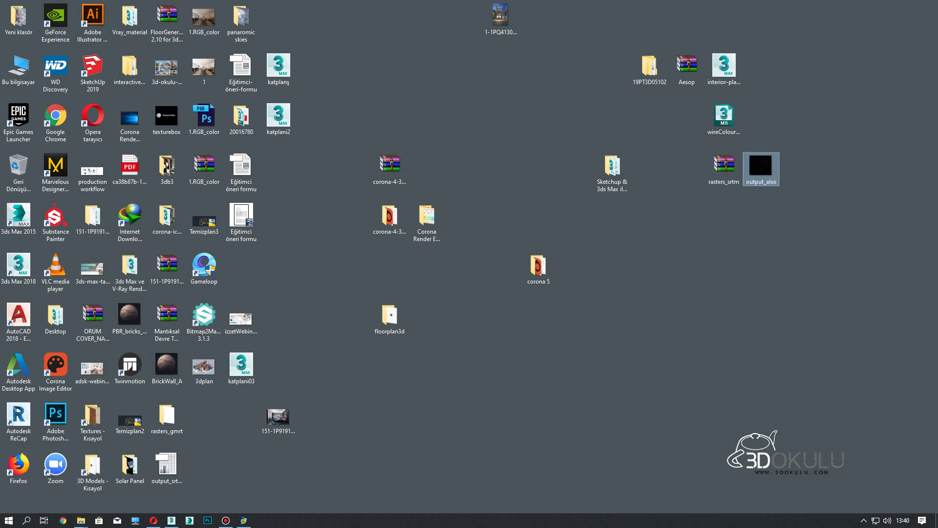
Step: Place the GMRT archive beside output_alos and check output_gmrt.tif inside it
left_click_drag(860, 120, 805, 161)
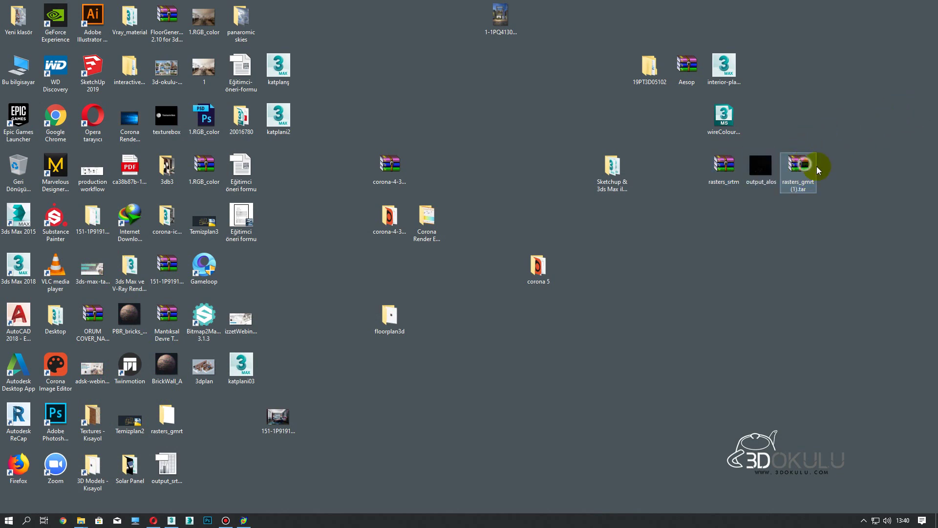
double_click(818, 170)
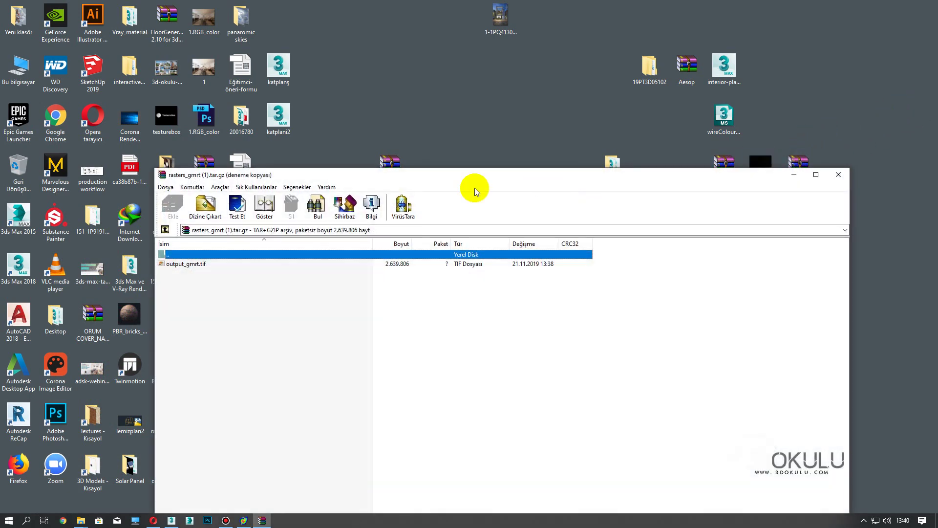
key("Escape")
left_click(837, 175)
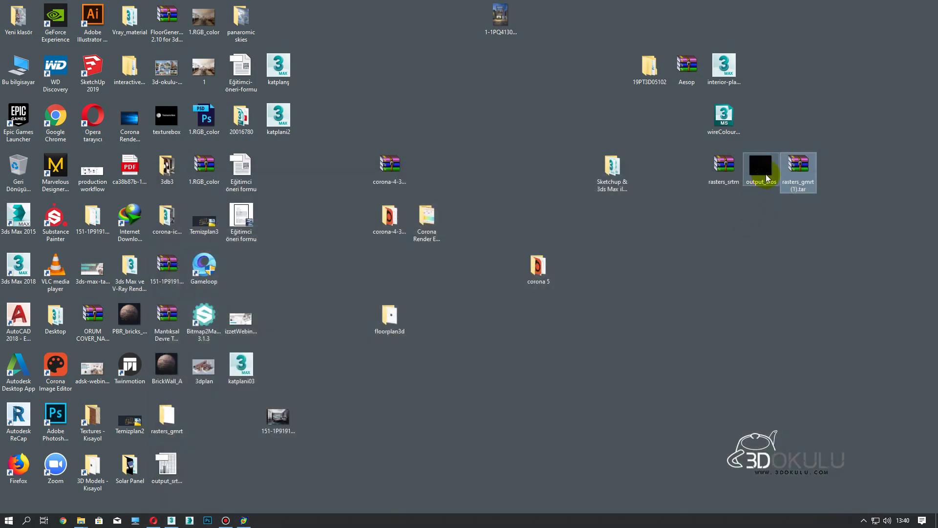
double_click(797, 173)
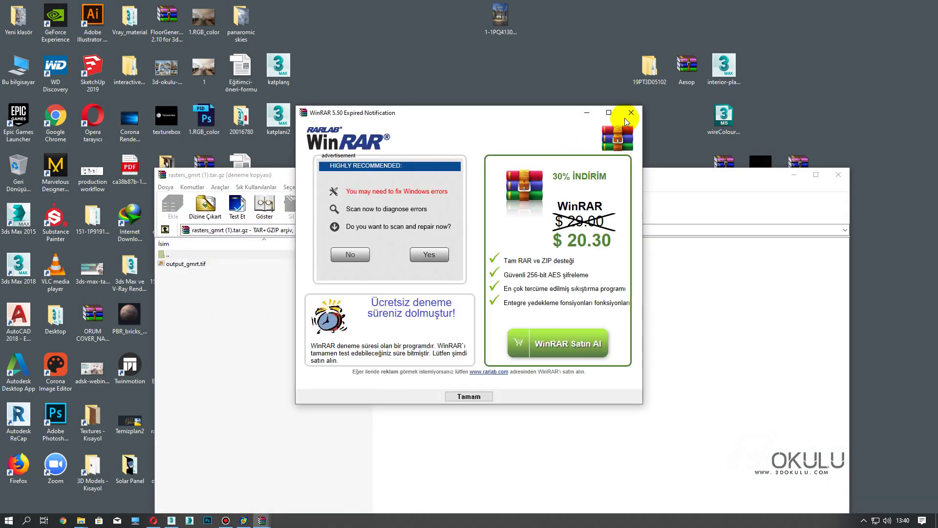
left_click(629, 114)
left_click(203, 263)
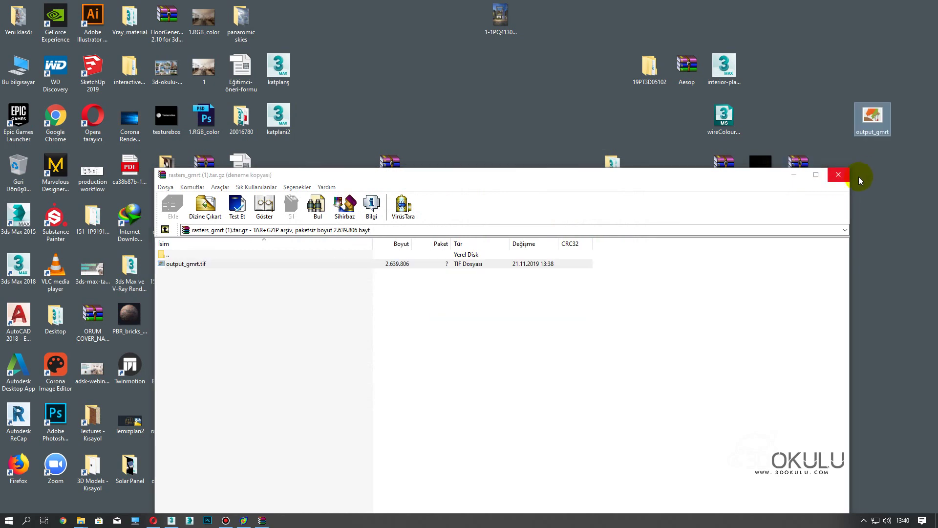
left_click(837, 174)
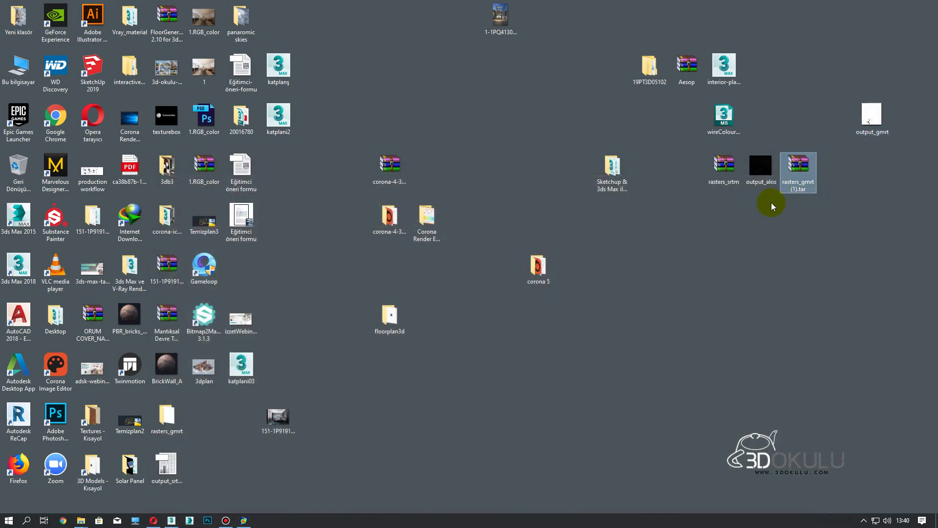
Step: Extract output_srtm.tif from the rasters_srtm archive onto the desktop
double_click(724, 166)
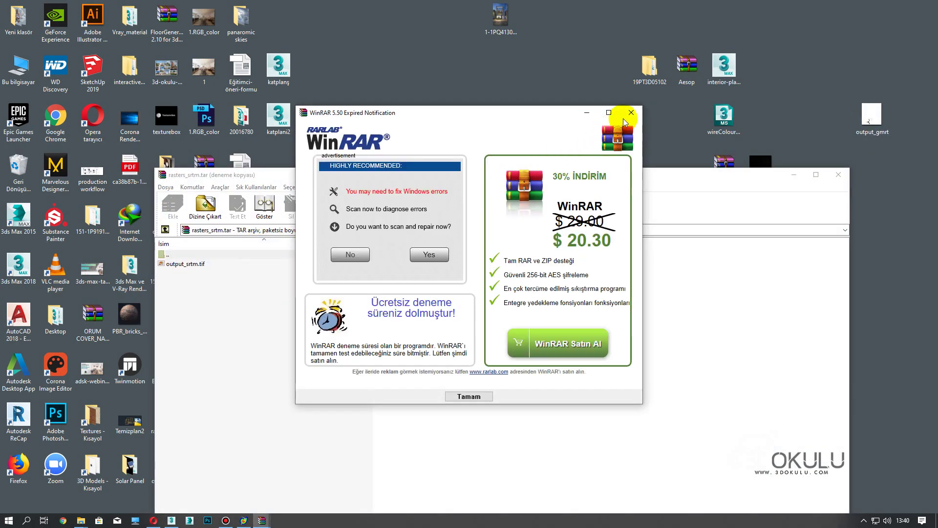
left_click(631, 112)
left_click_drag(209, 263, 898, 178)
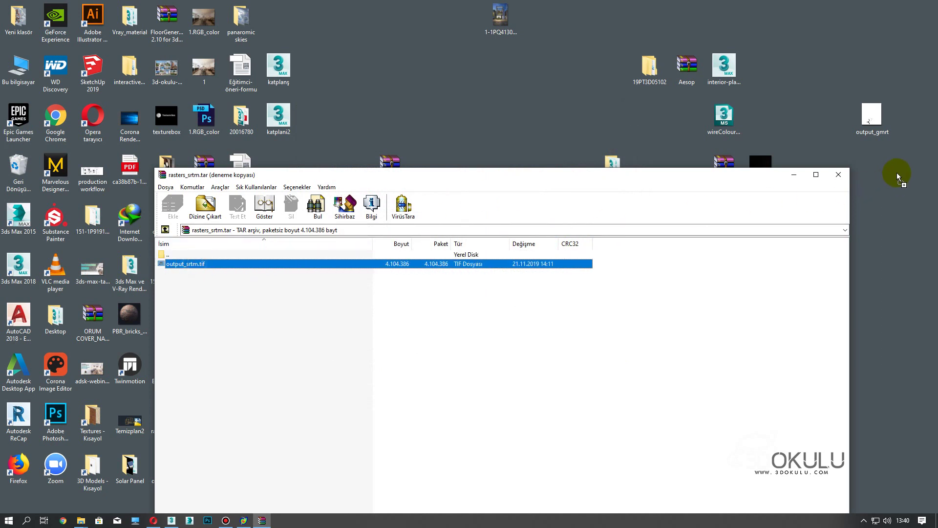
left_click(837, 175)
Step: Group the three output rasters together, delete the rasters_srtm archive, and return to MICRODEM
left_click(870, 121, "ctrl")
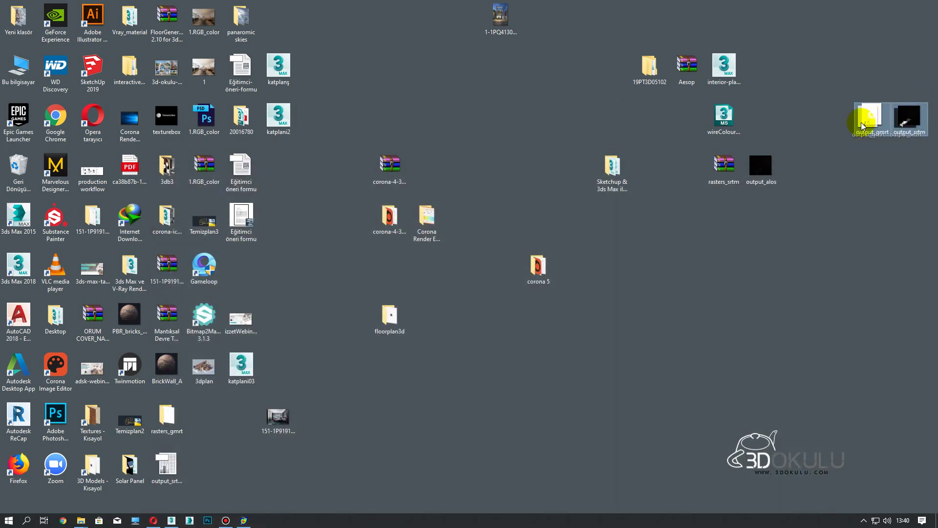
left_click_drag(870, 121, 796, 170)
mouse_move(854, 219)
left_mouse_down()
mouse_move(748, 171)
mouse_move(723, 288)
mouse_move(669, 337)
left_mouse_up()
left_click(724, 166)
key("Delete")
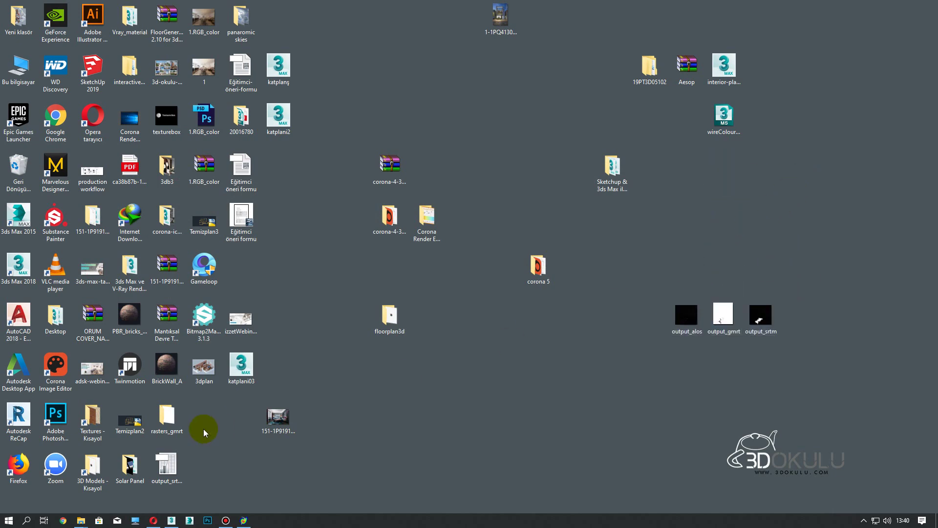
left_click(243, 520)
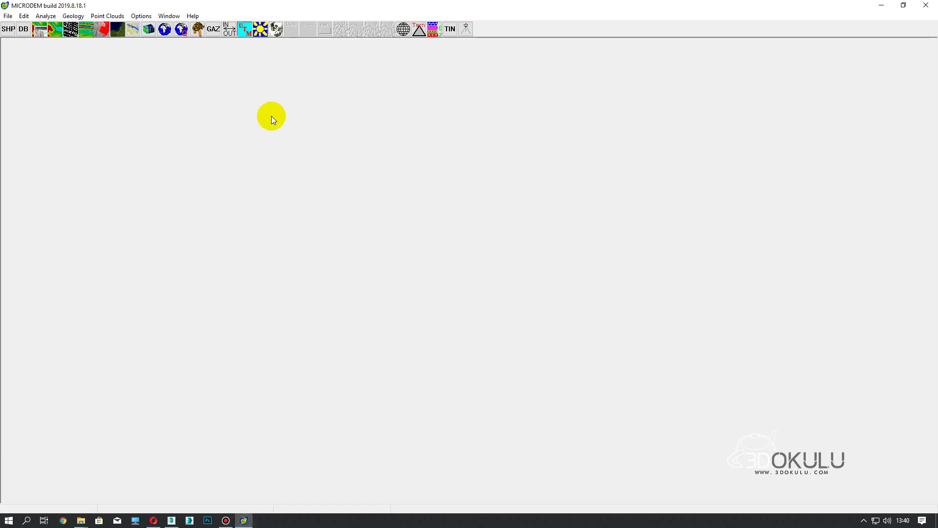
Step: Open output_alos as a DEM/grid and decline TIGER re-indexing
left_click(8, 15)
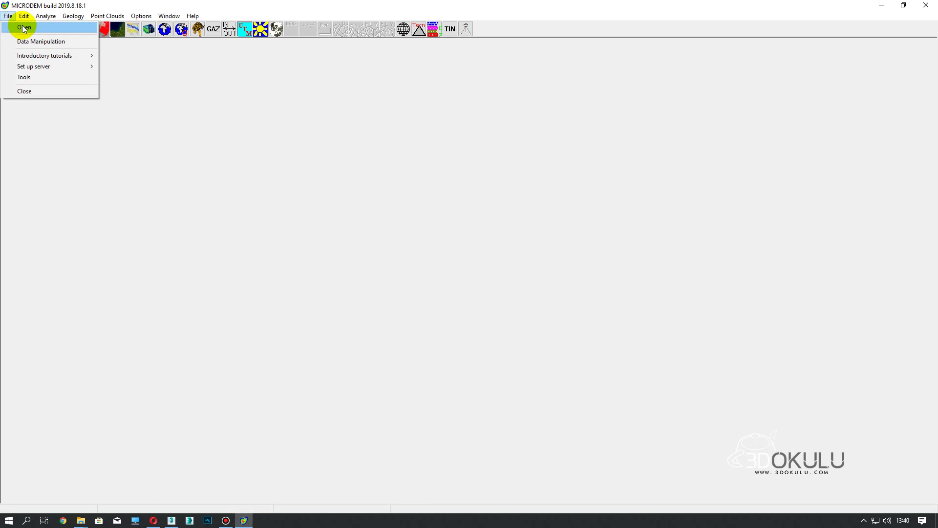
left_click(22, 27)
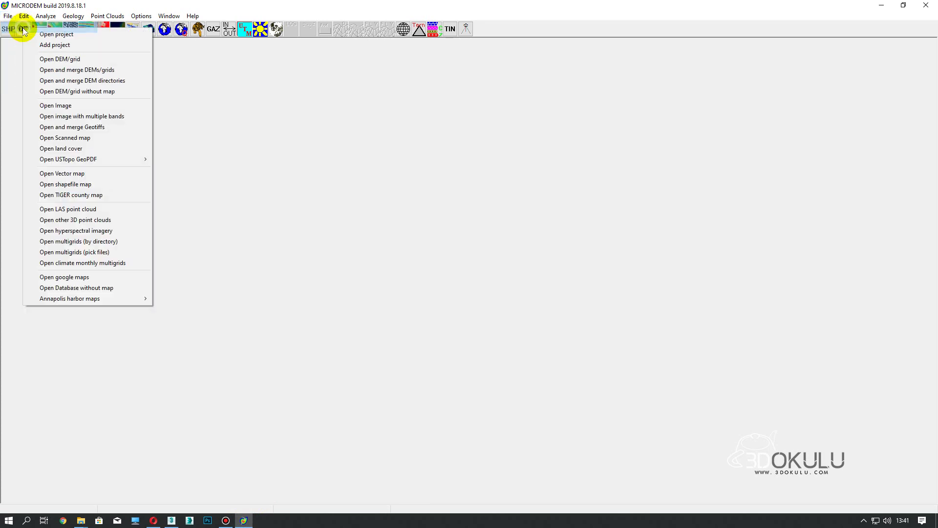
left_click(63, 64)
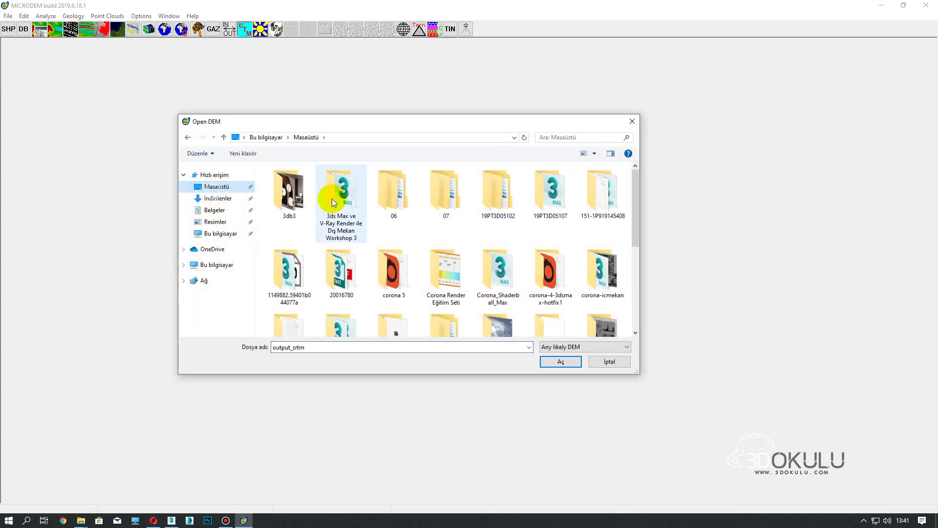
scroll(520, 255, "down", 1)
scroll(522, 257, "down", 3)
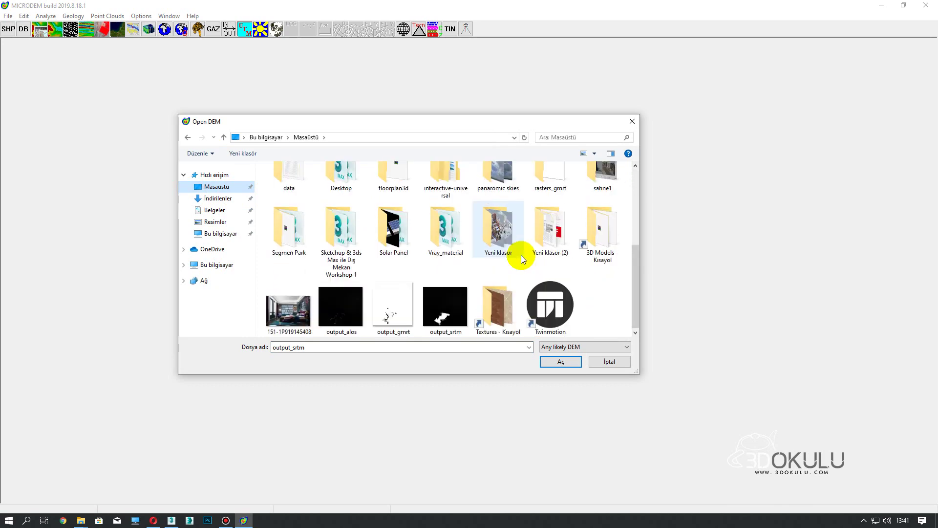
double_click(349, 295)
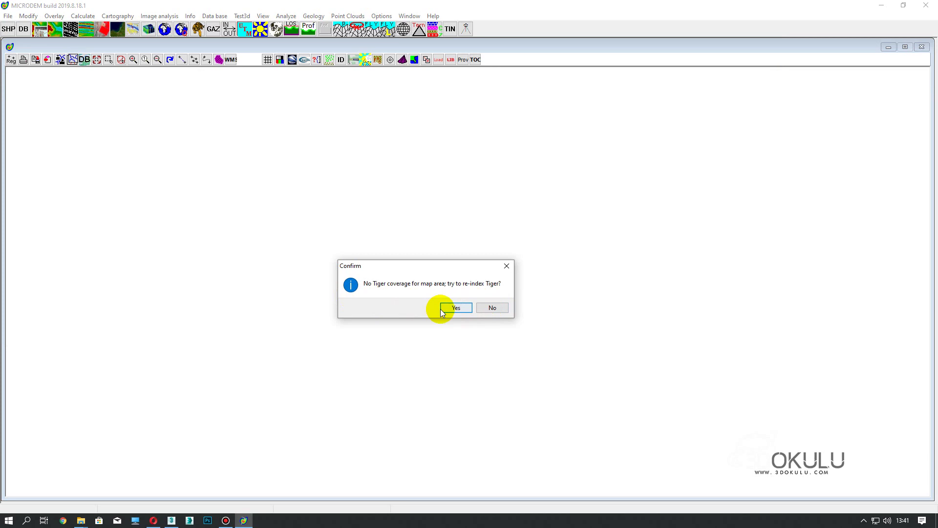
left_click(491, 308)
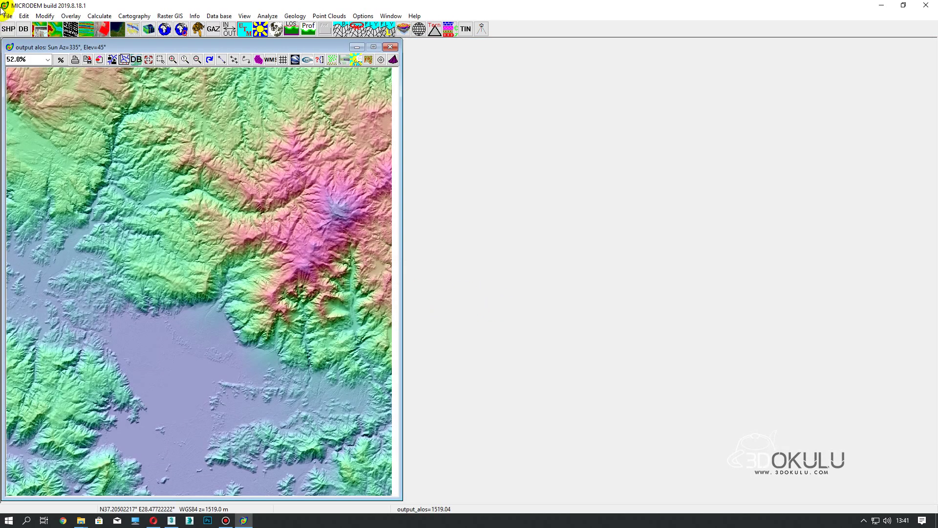
Step: Set the map scale to 100%, then to 50%, dismissing the TIGER prompt each time
left_click(39, 59)
left_click(34, 85)
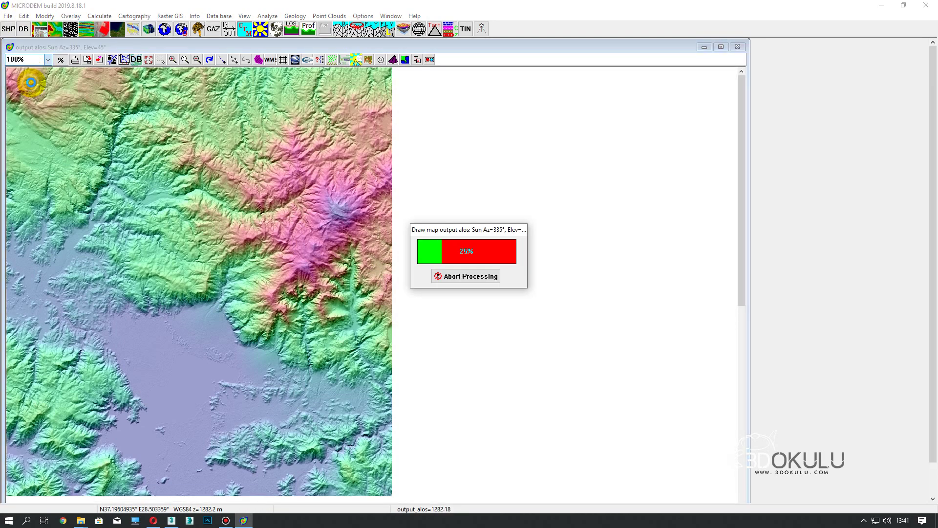
left_click(183, 98)
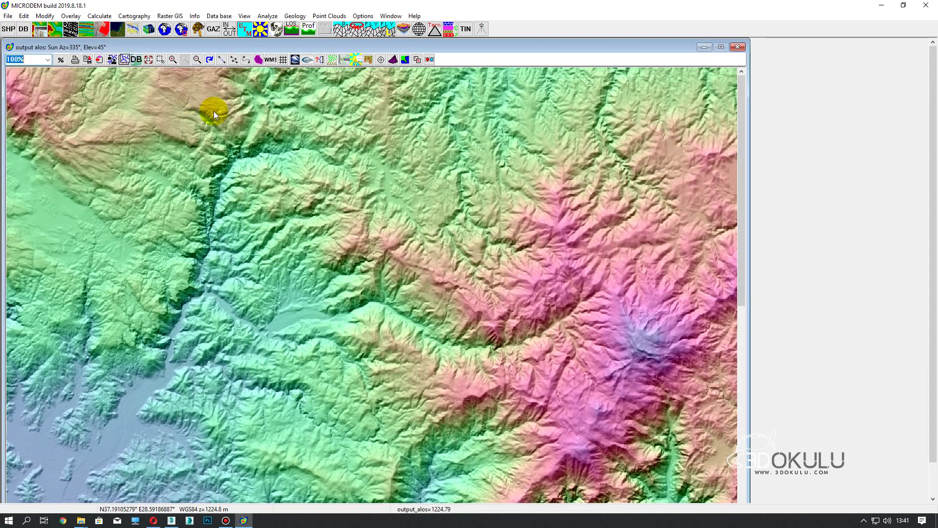
left_click(50, 60)
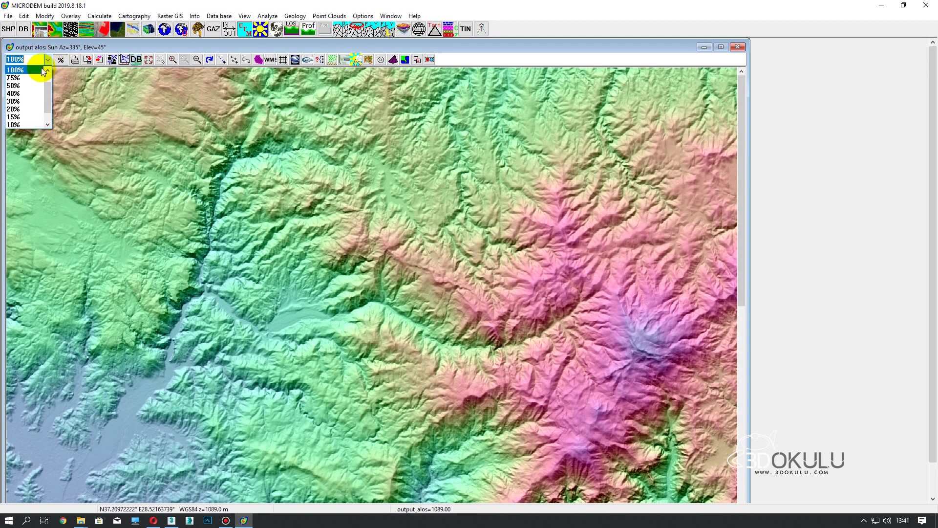
left_click(32, 77)
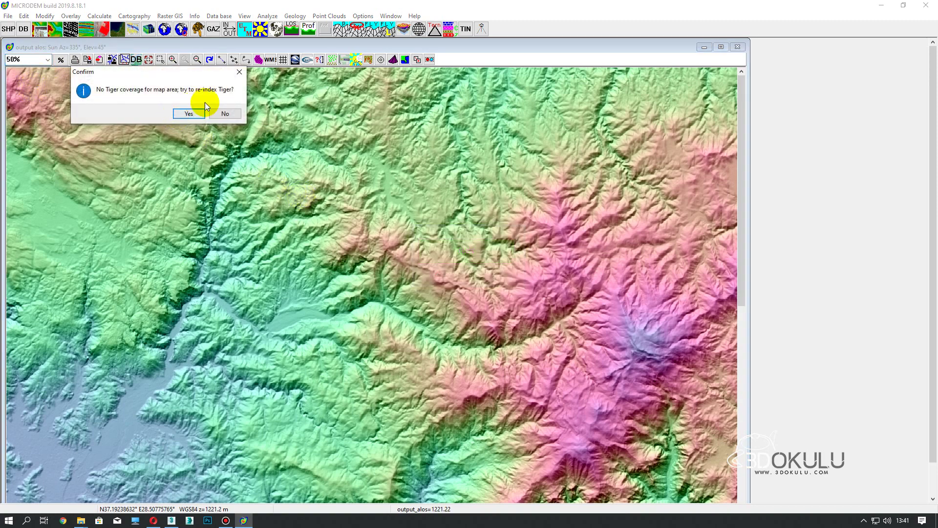
left_click(223, 114)
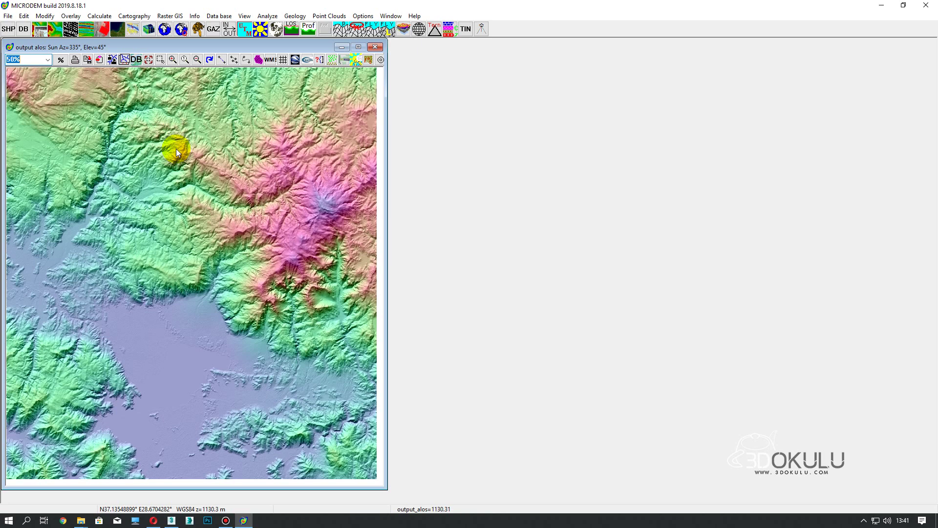
right_click(214, 142)
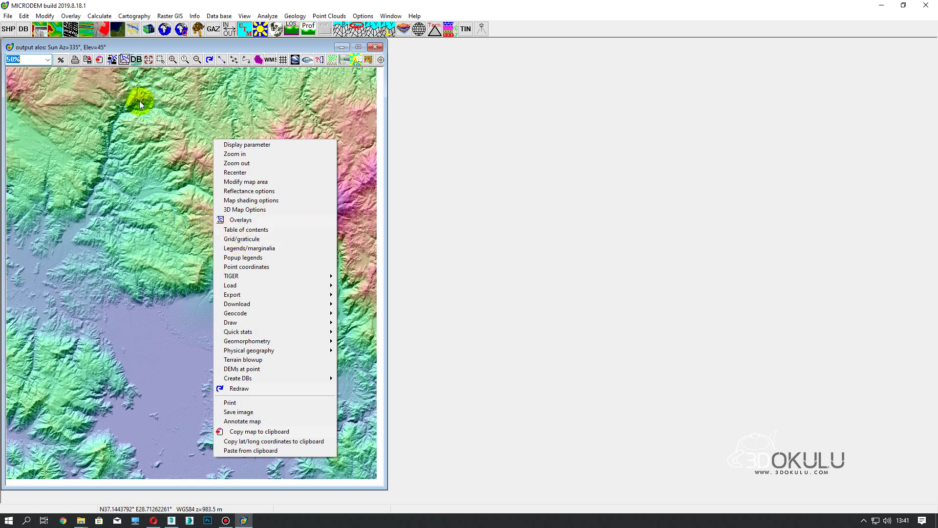
left_click(163, 227)
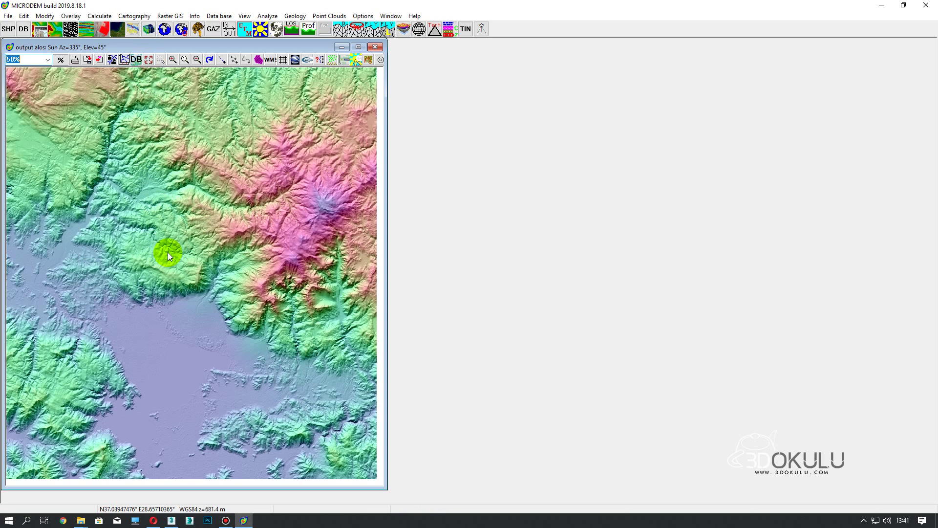
right_click(221, 197)
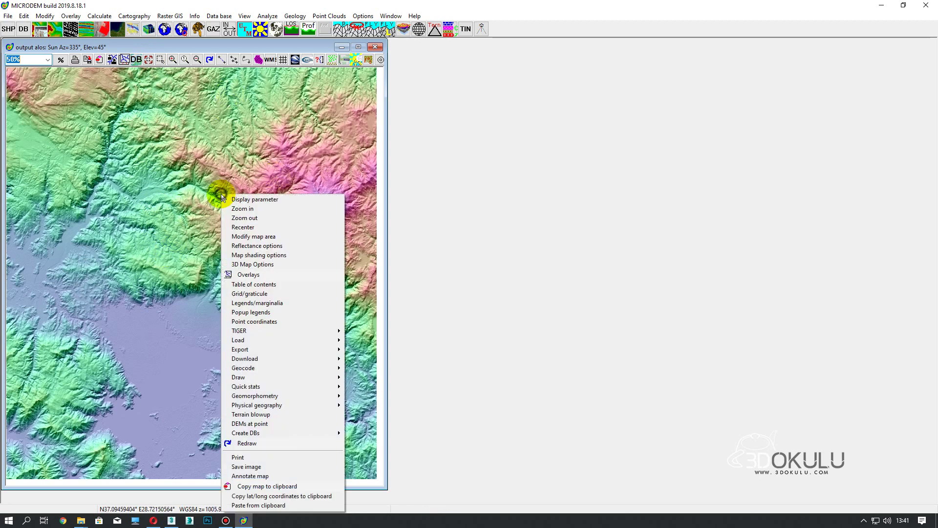
left_click(270, 293)
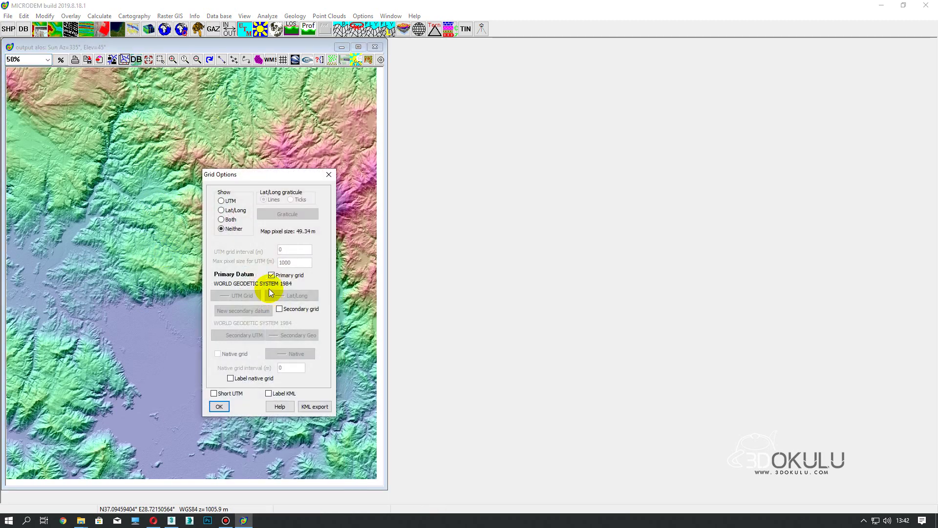
left_click(227, 221)
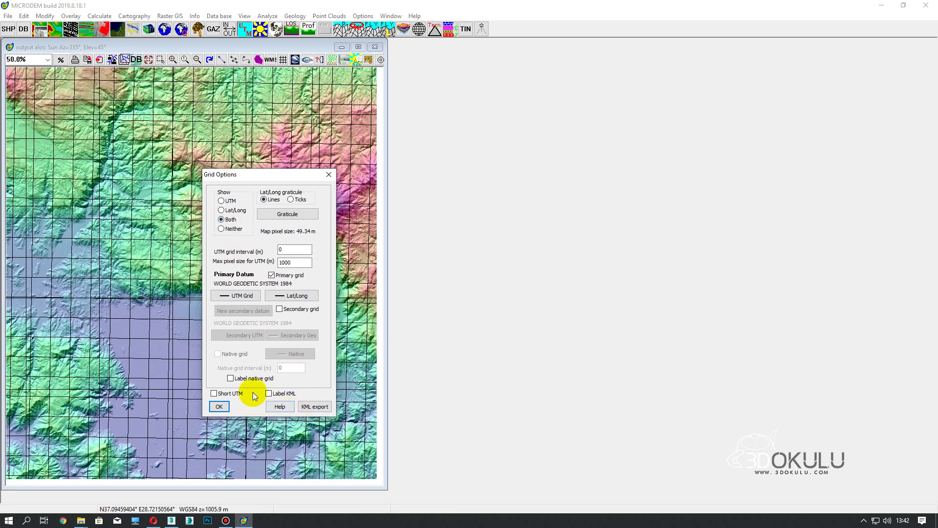
left_click(224, 200)
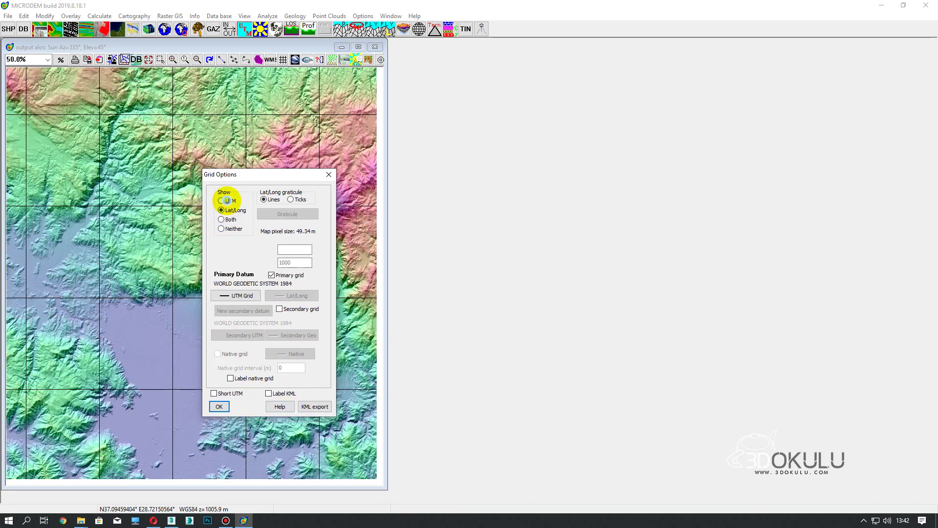
left_click(225, 228)
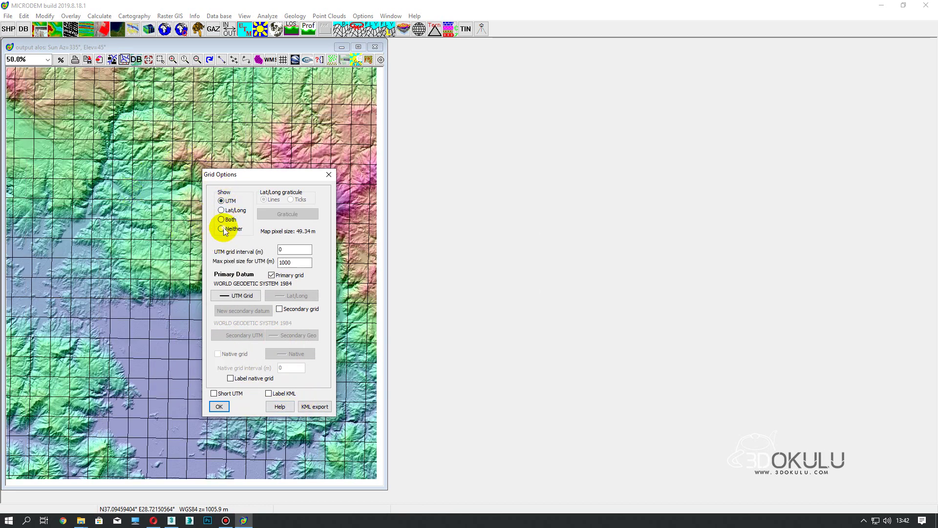
left_click(221, 410)
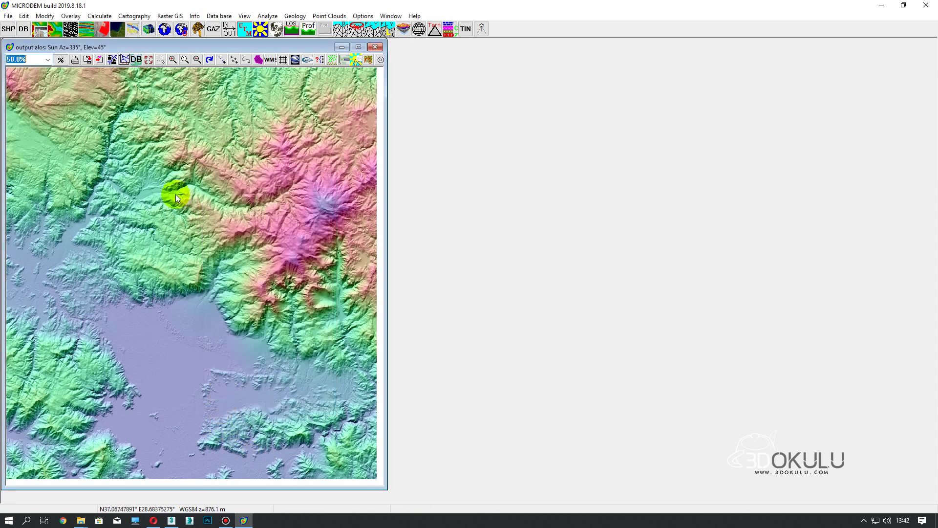
right_click(179, 153)
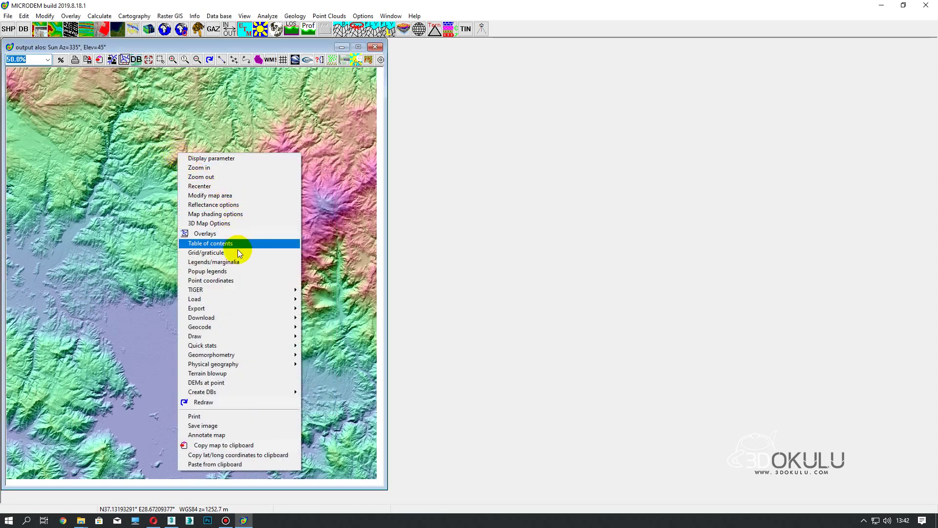
Step: Turn on the elevation legend and scale bar in the legends and marginalia settings
left_click(233, 263)
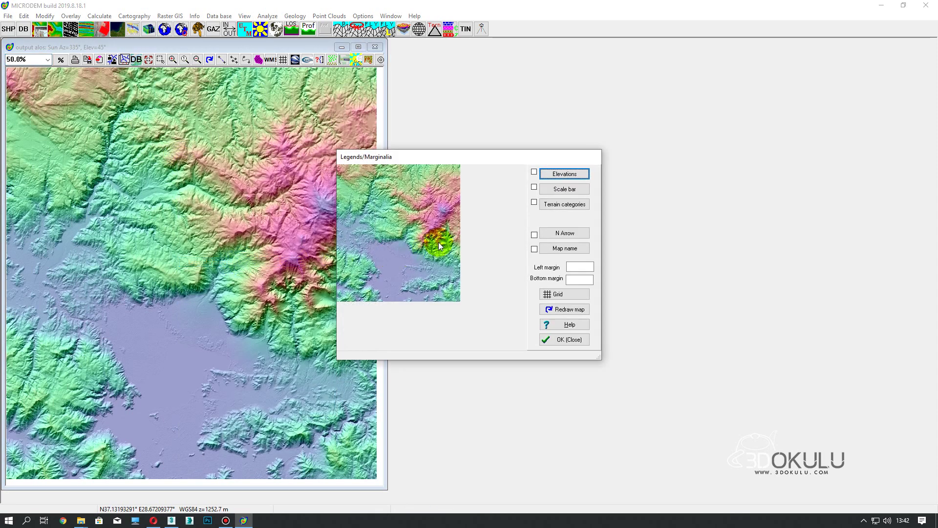
left_click(534, 172)
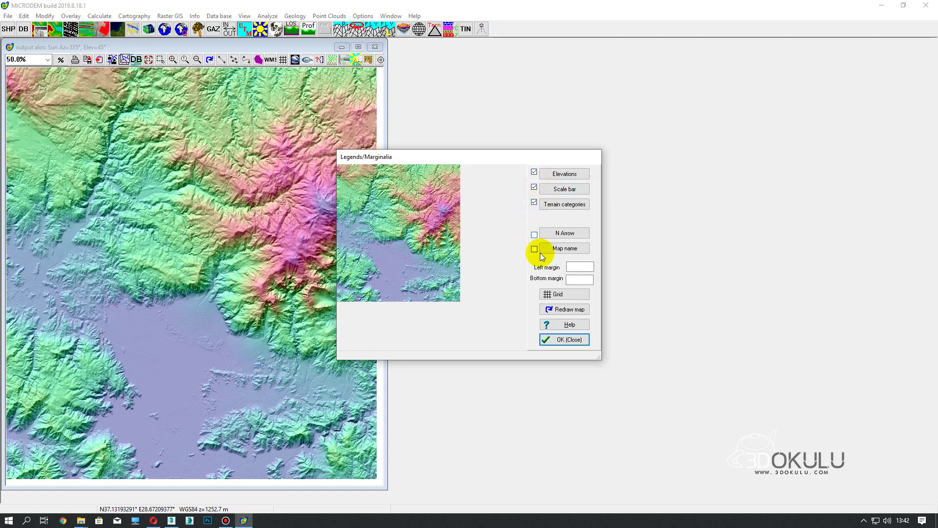
left_click(560, 339)
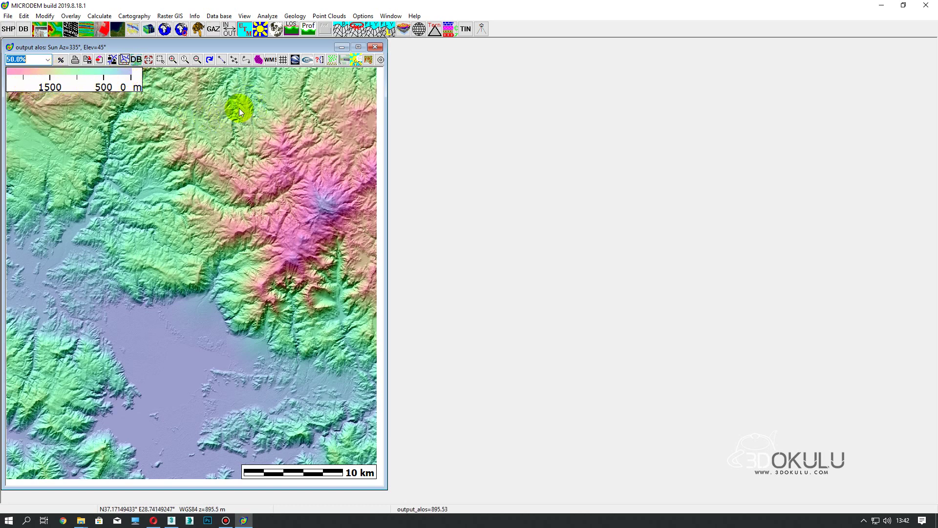
left_click(294, 199)
Step: Remove the elevation legend, scale bar and terrain categories from the map
right_click(233, 124)
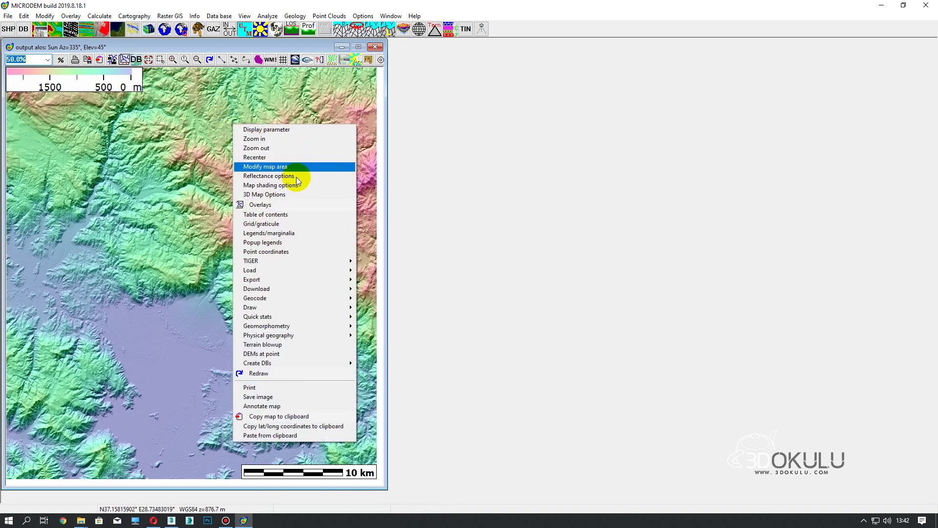
left_click(293, 232)
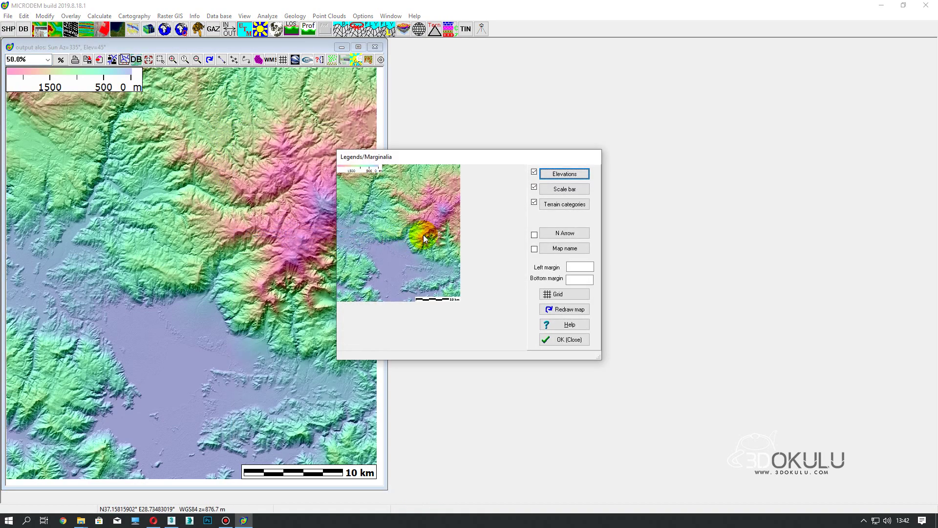
left_click(534, 202)
left_click(534, 186)
left_click(534, 171)
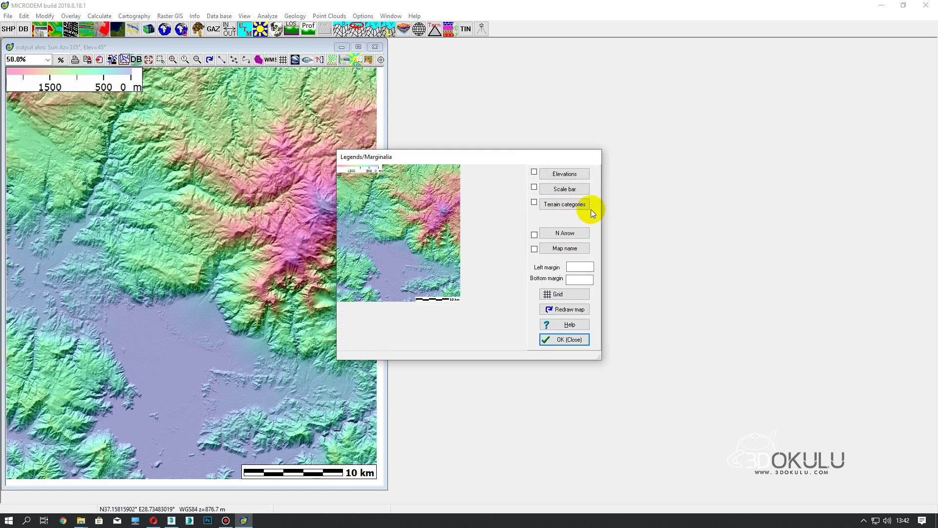
left_click(564, 337)
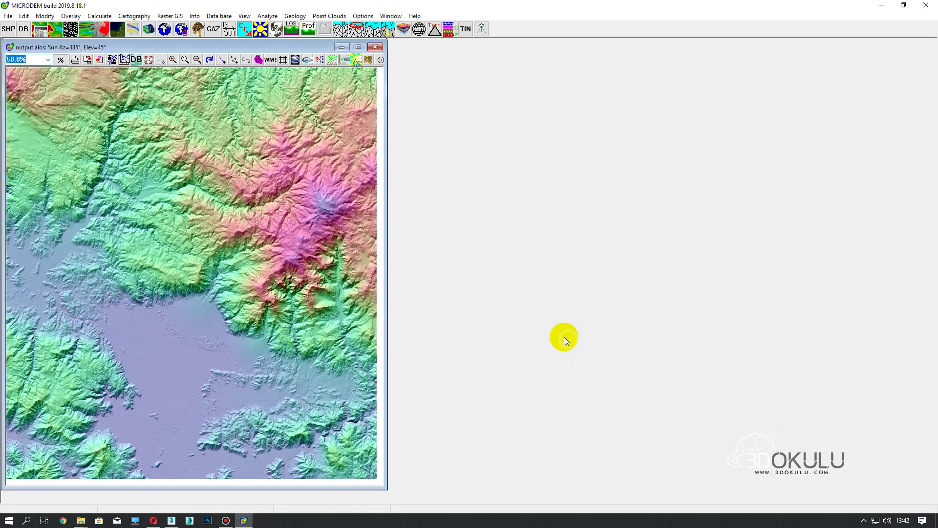
Step: Display the map as plain elevation colours in grayscale (monochrome)
right_click(181, 131)
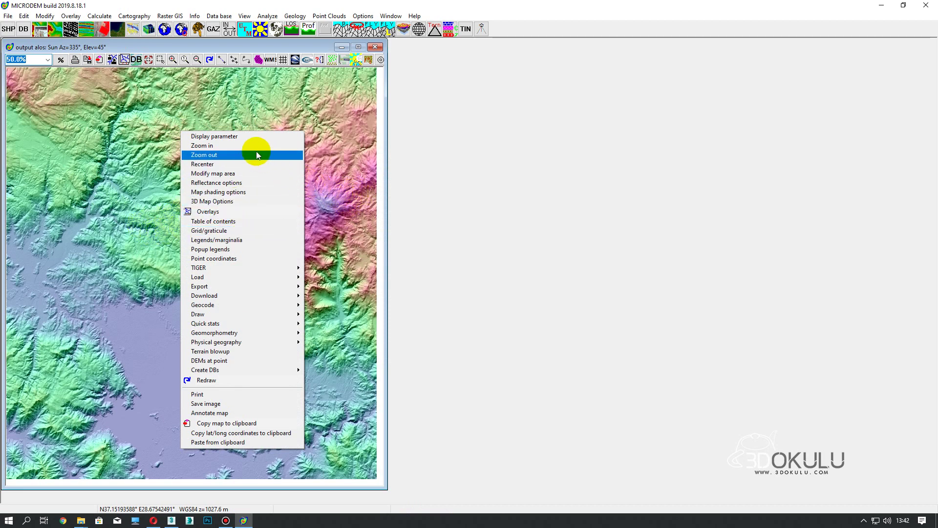
left_click(242, 137)
left_click(288, 144)
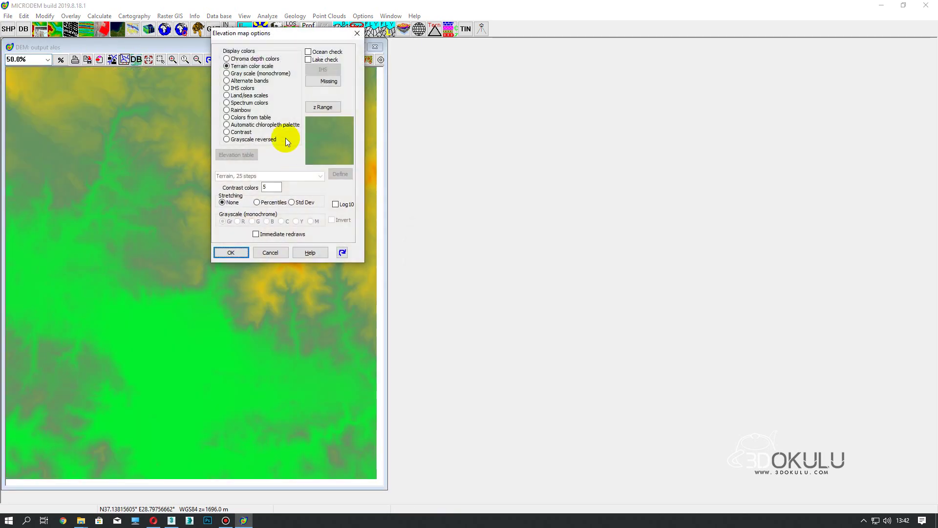
left_click(241, 74)
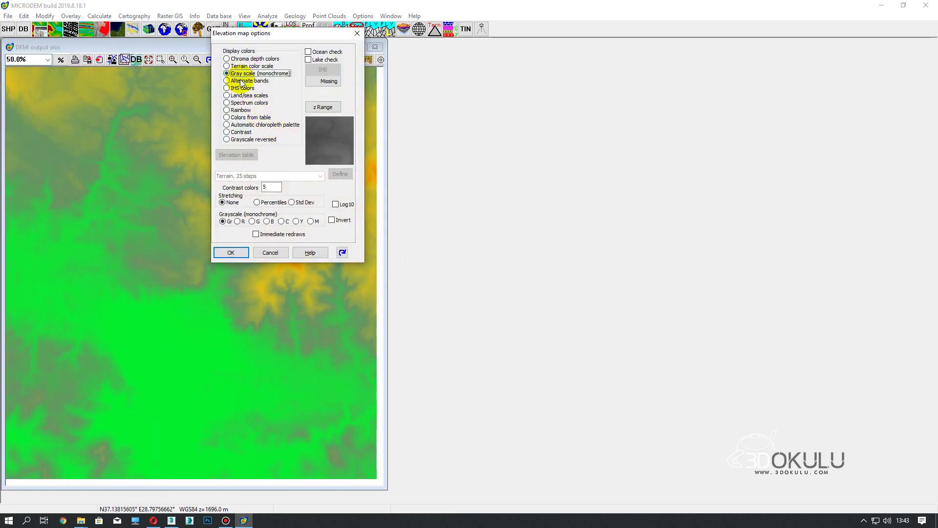
left_click(232, 253)
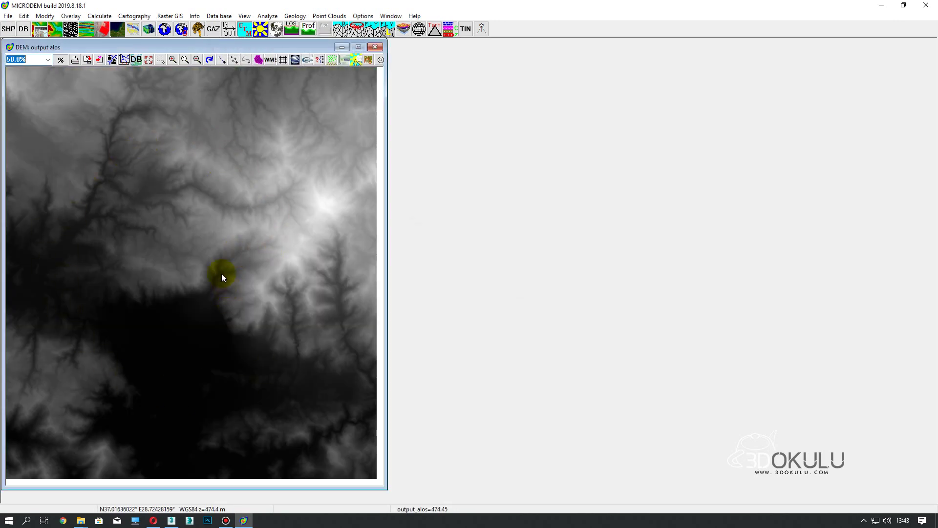
right_click(178, 150)
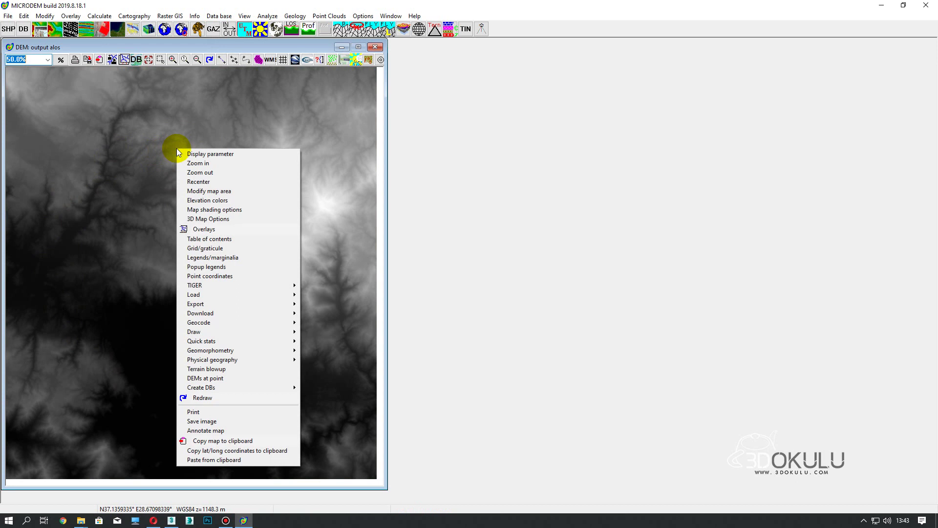
mouse_move(201, 312)
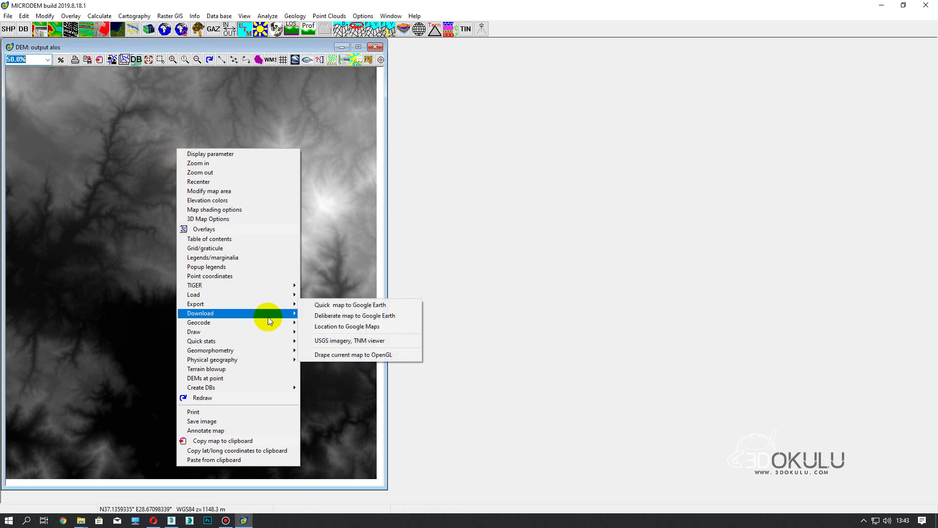
left_click(268, 302)
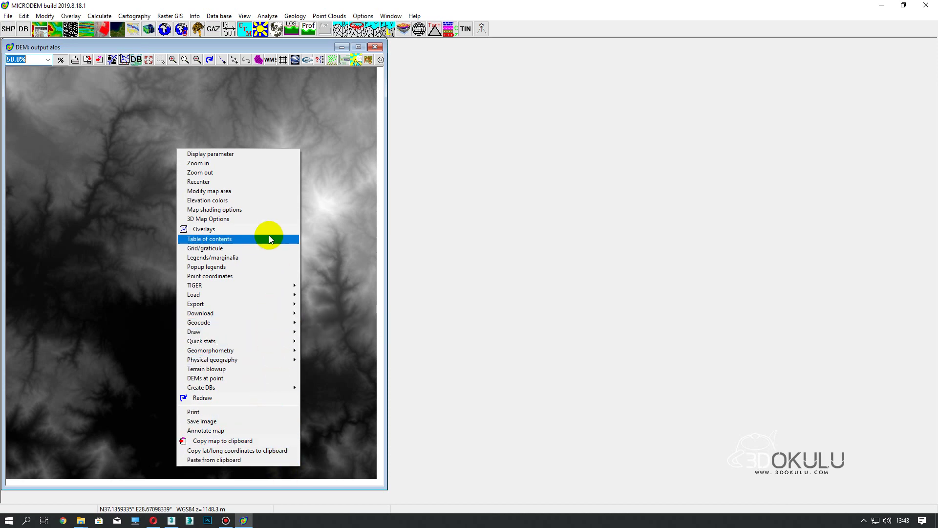
right_click(126, 111)
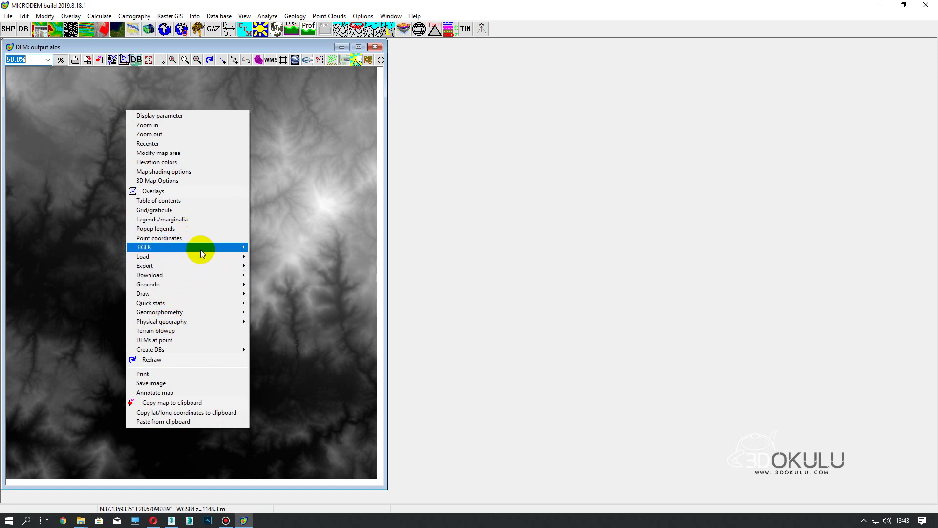
left_click(325, 172)
left_click(8, 15)
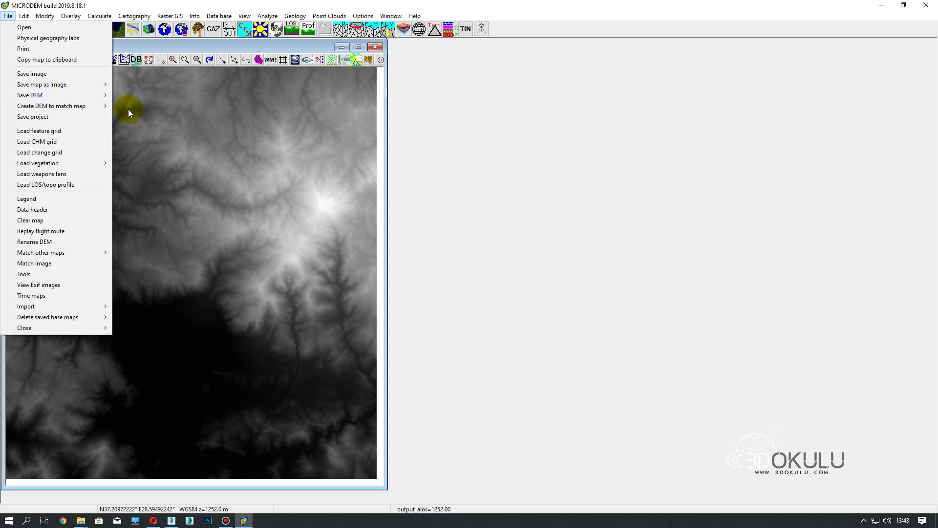
left_click(157, 140)
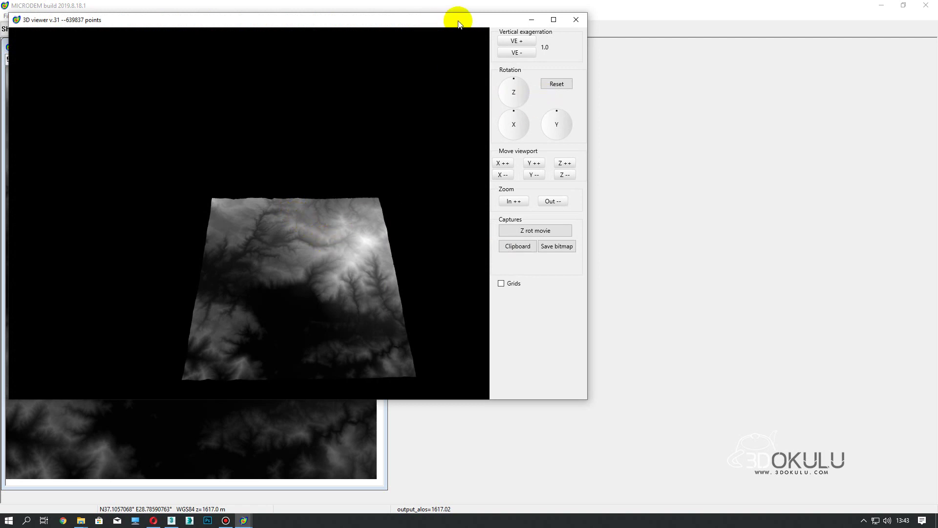
mouse_move(459, 23)
left_mouse_down()
mouse_move(562, 45)
mouse_move(590, 73)
left_mouse_up()
mouse_move(454, 257)
left_mouse_down()
mouse_move(485, 284)
mouse_move(436, 397)
mouse_move(415, 398)
mouse_move(439, 376)
mouse_move(508, 365)
mouse_move(532, 388)
mouse_move(494, 400)
mouse_move(433, 394)
mouse_move(403, 409)
mouse_move(450, 360)
mouse_move(486, 352)
mouse_move(356, 307)
mouse_move(345, 294)
left_mouse_up()
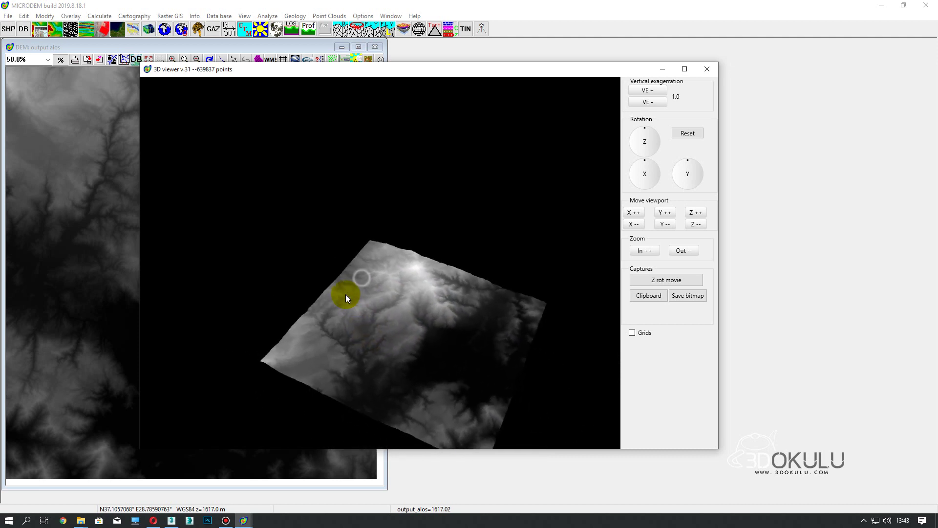
left_click(707, 69)
Step: Save the map image as BMP file terrain_koycegi in the Desktop (Masaüstü) folder
left_click(8, 15)
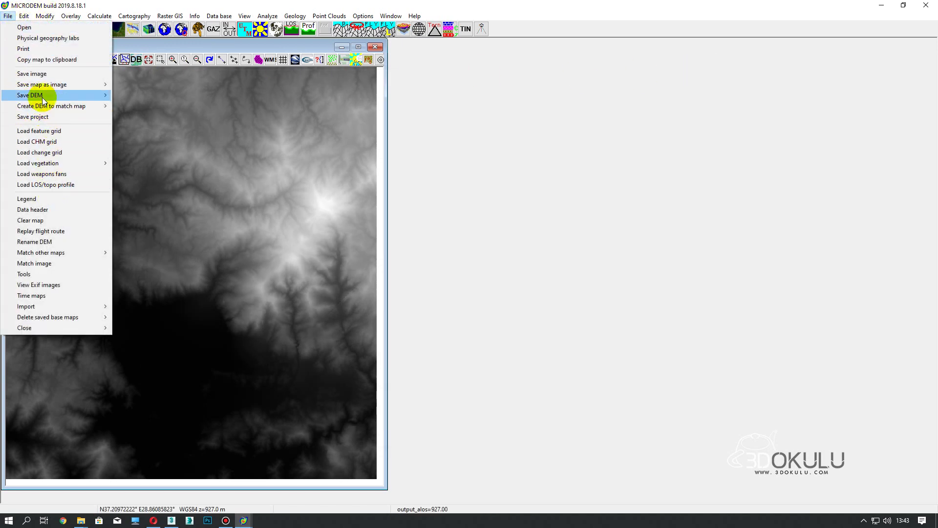
mouse_move(42, 84)
left_click(49, 74)
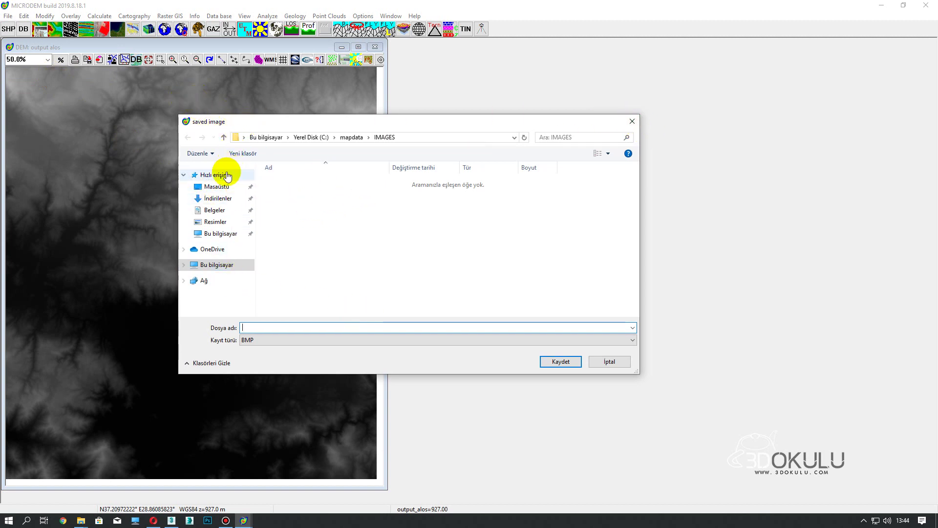
mouse_move(216, 186)
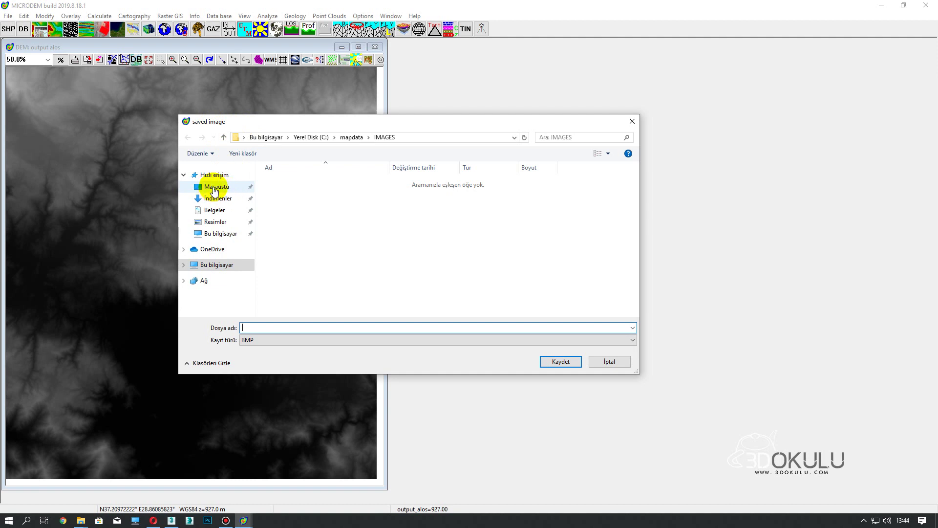
left_click_drag(213, 188, 230, 187)
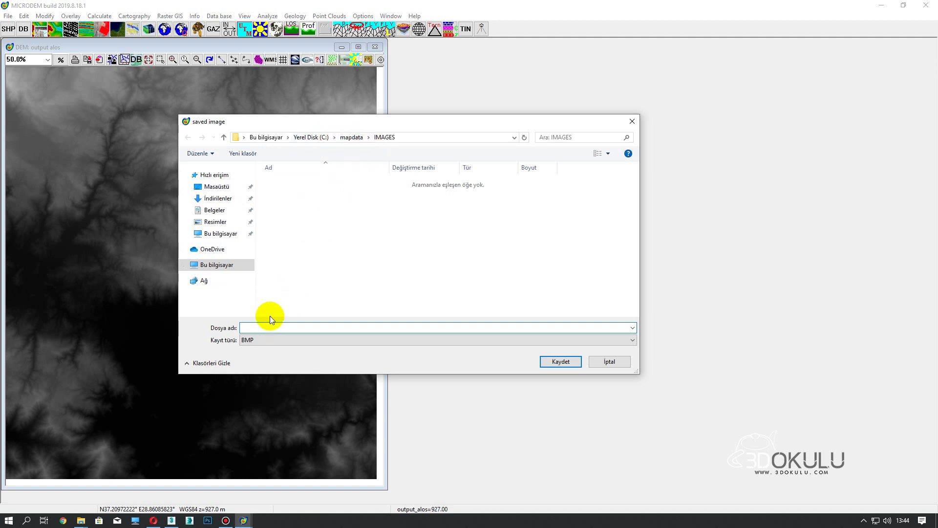
left_click(216, 186)
left_click(268, 327)
type("a")
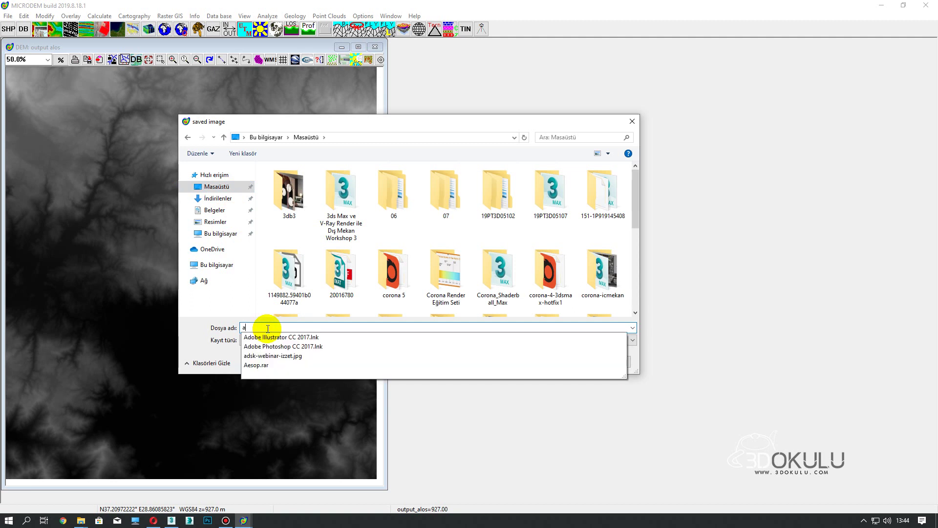
type("raz")
key("BackSpace")
key("BackSpace")
type("terra")
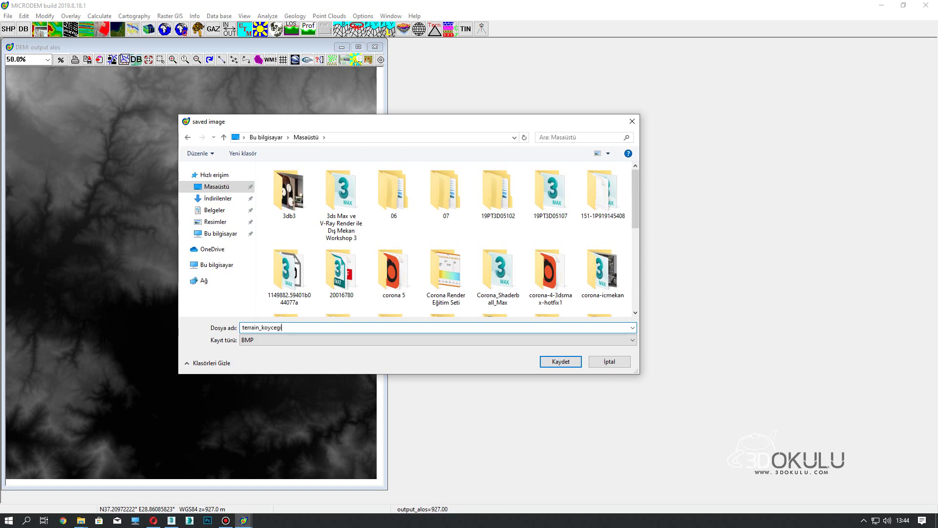
key("Return")
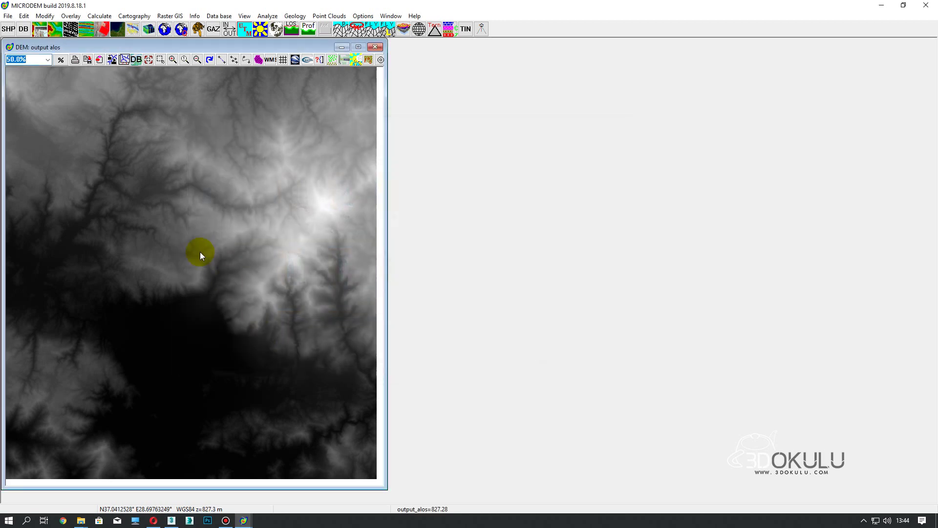
Step: Close the grayscale map and load the output_gmrt elevation grid, declining re-indexing
left_click(375, 47)
left_click(8, 16)
left_click(20, 39)
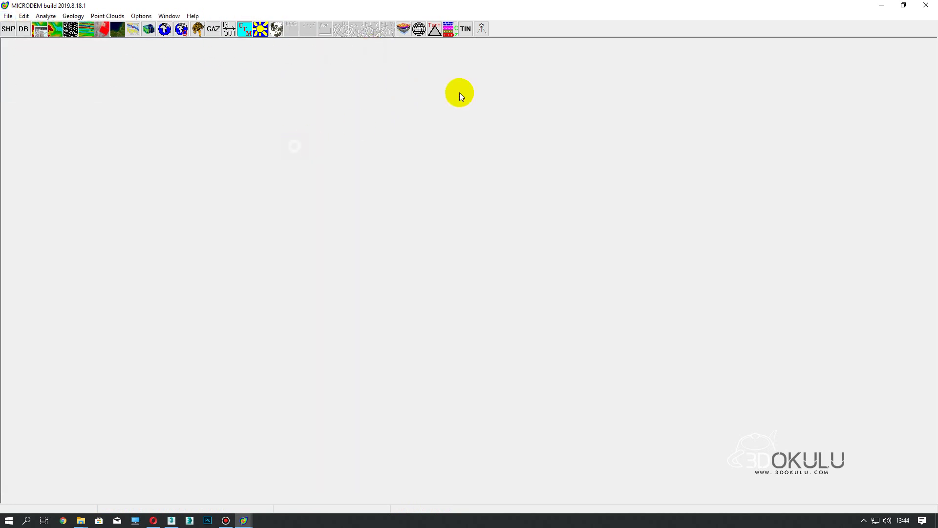
left_click(8, 16)
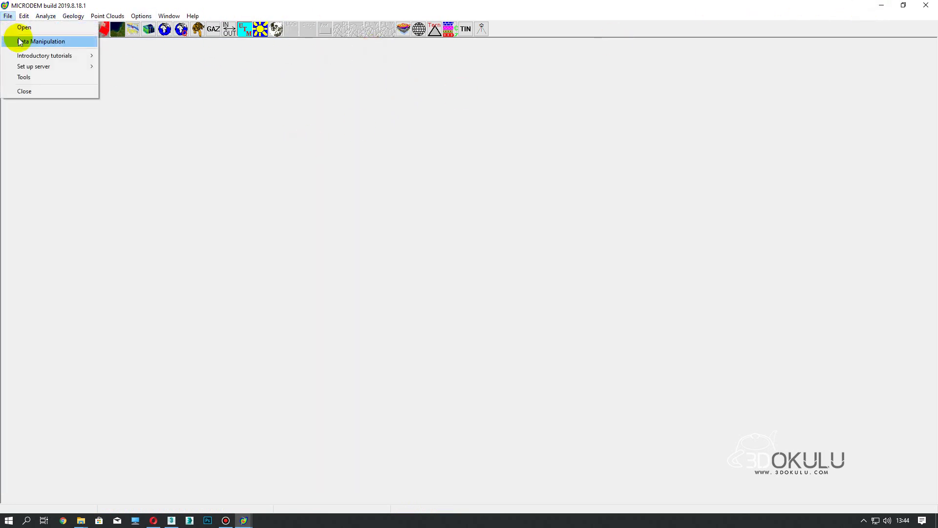
left_click(29, 27)
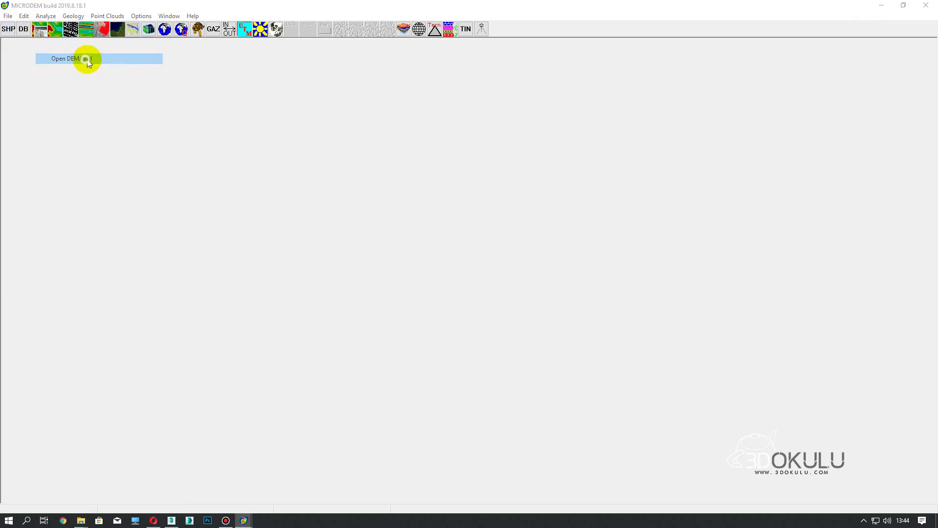
left_click(86, 58)
left_click_drag(638, 218, 628, 327)
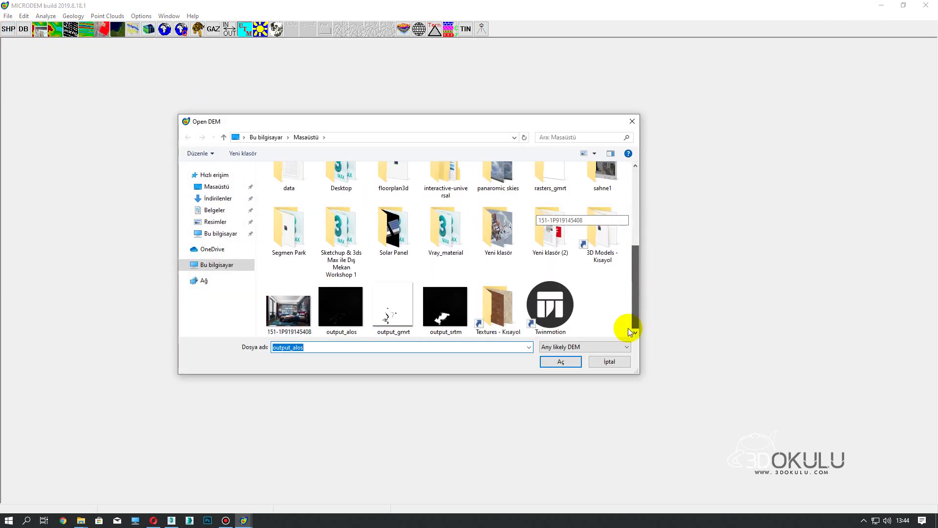
double_click(404, 299)
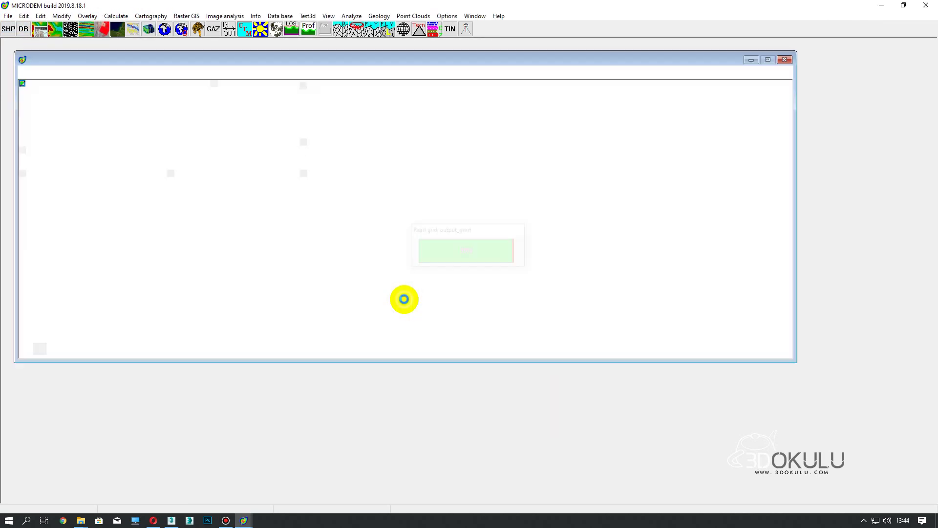
left_click(539, 290)
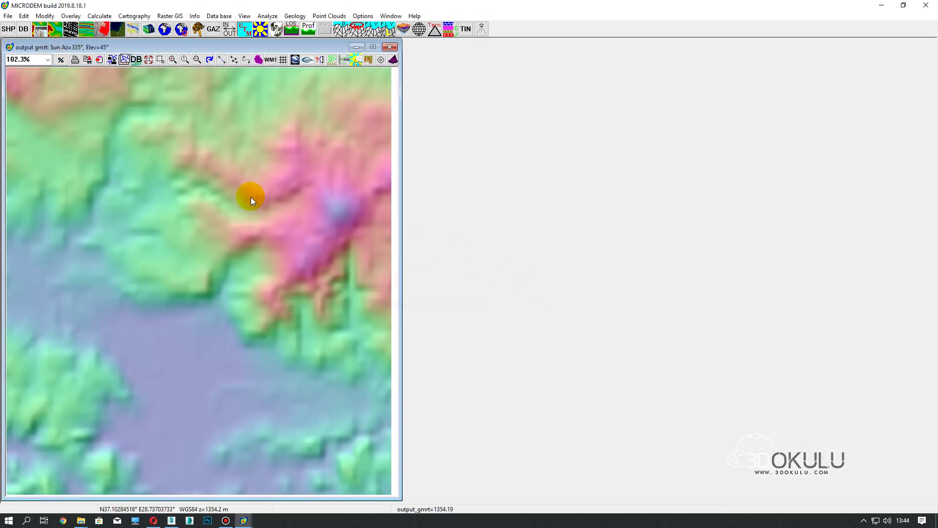
Step: View output_gmrt at 100% zoom, then close its map window
left_click(48, 60)
left_click(30, 86)
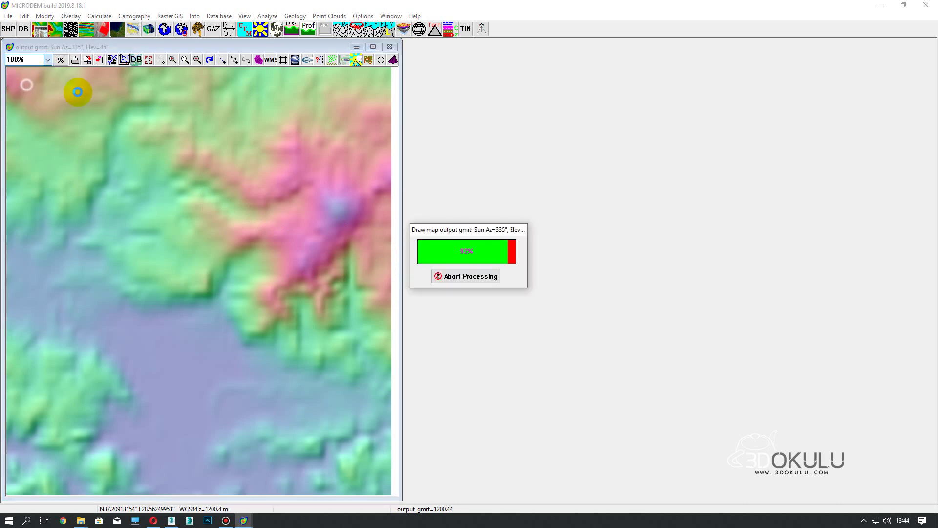
left_click(456, 121)
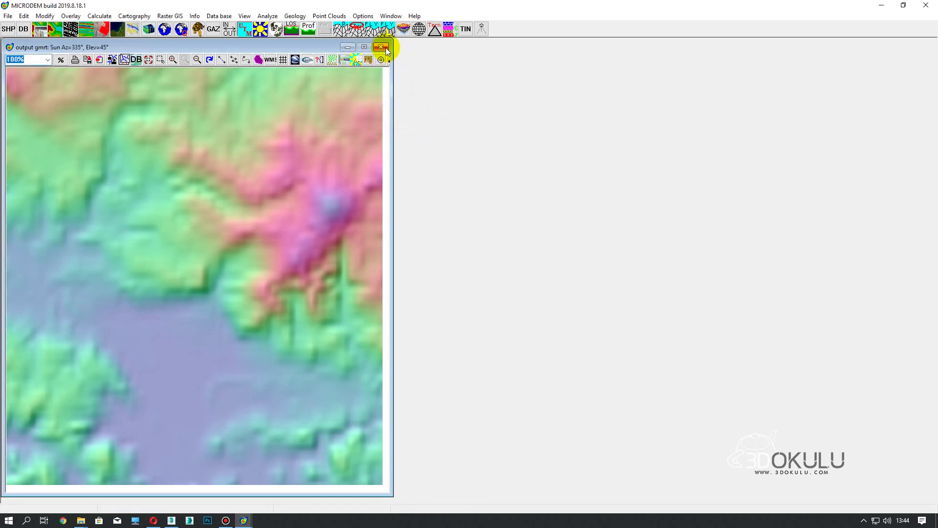
left_click(381, 47)
Step: Load the output_srtm elevation grid, declining the re-index prompt
left_click(8, 16)
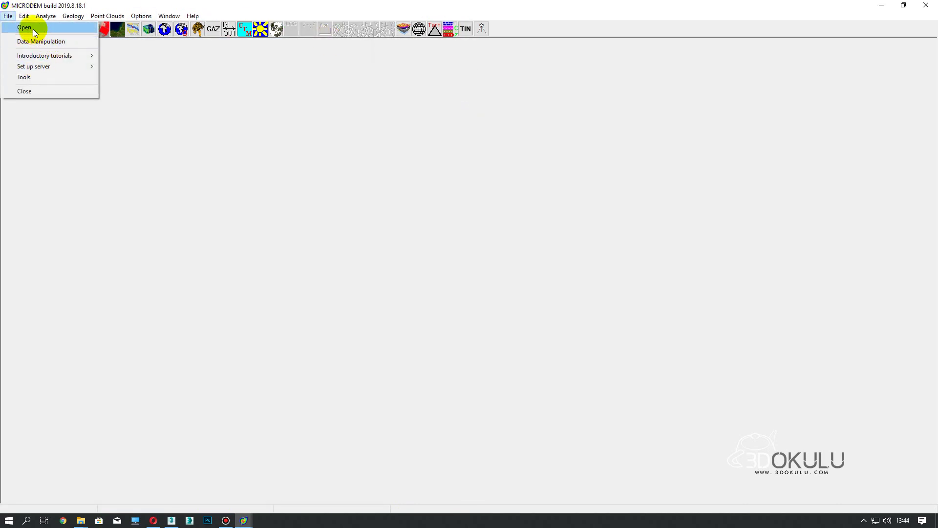
left_click(33, 28)
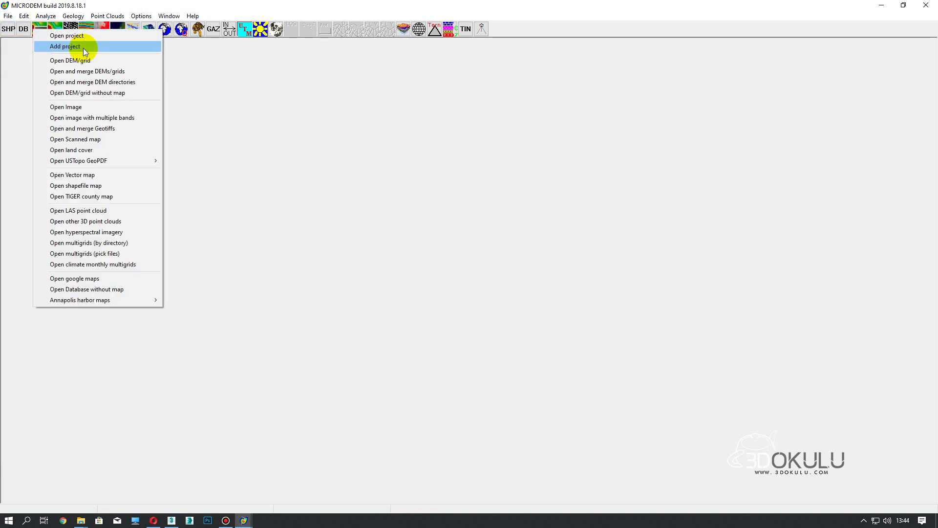
left_click(70, 60)
left_click_drag(635, 210, 636, 298)
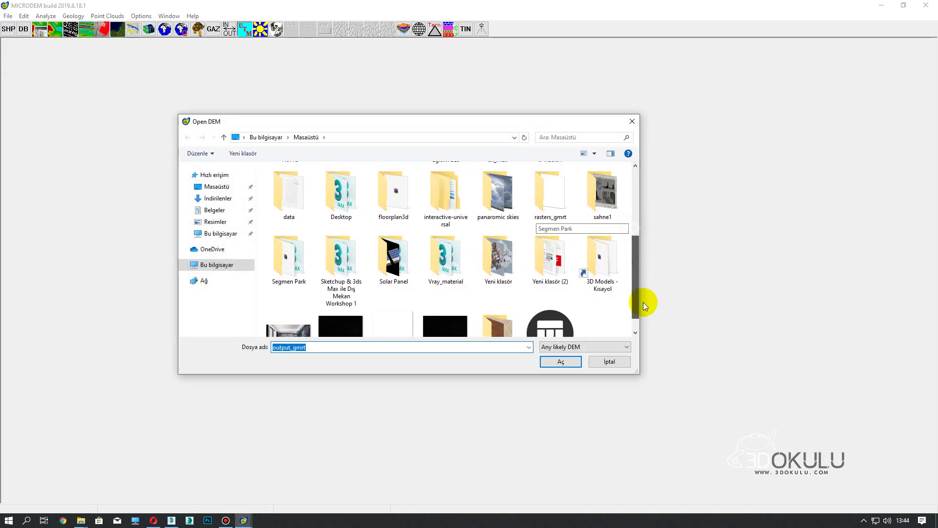
double_click(430, 304)
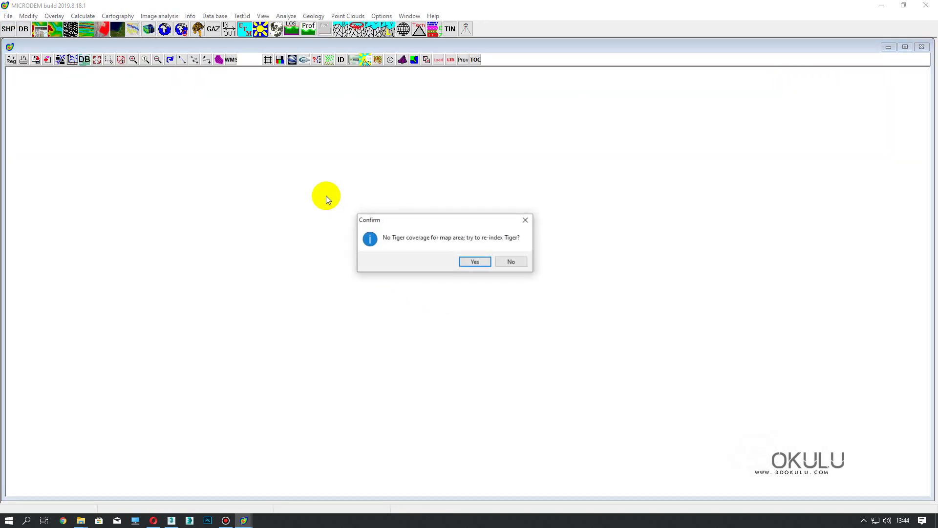
left_click(521, 264)
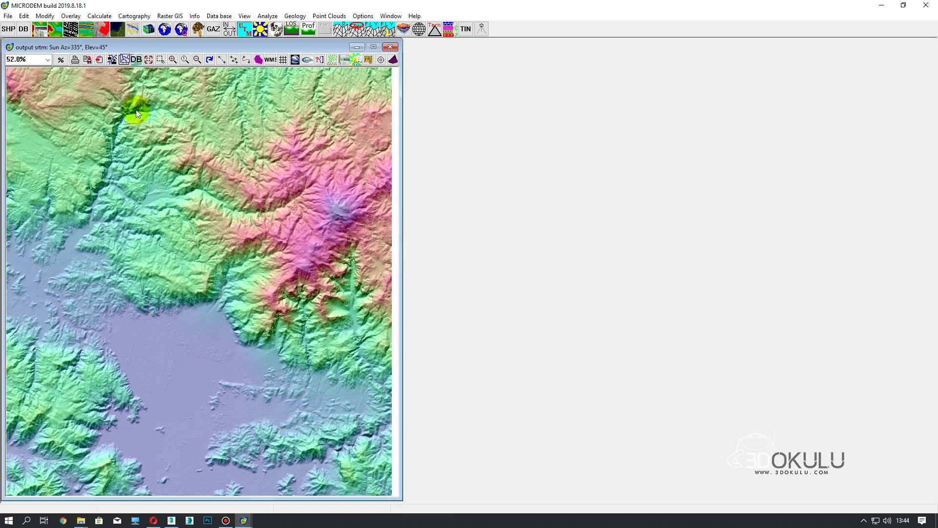
Step: View output_srtm at 100% then 50% zoom, then close the map window
left_click(44, 59)
left_click(30, 85)
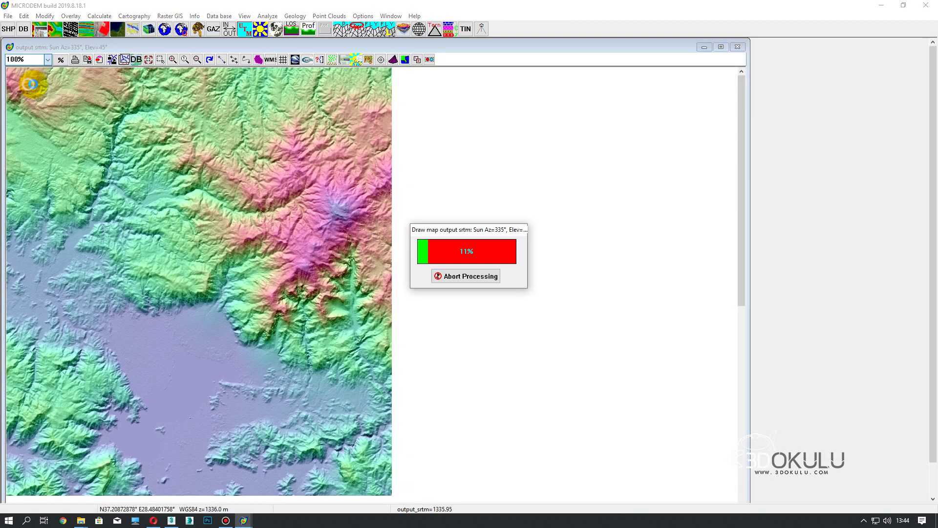
left_click(346, 140)
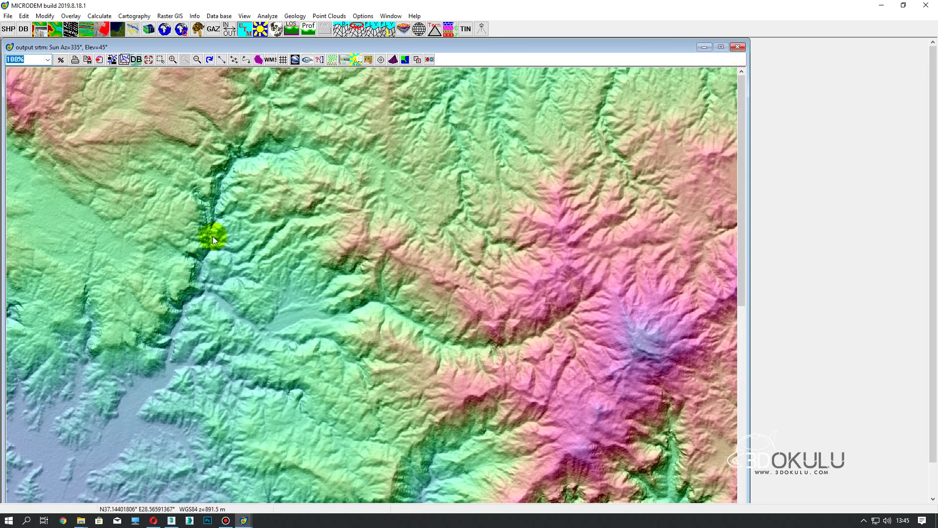
left_click(49, 59)
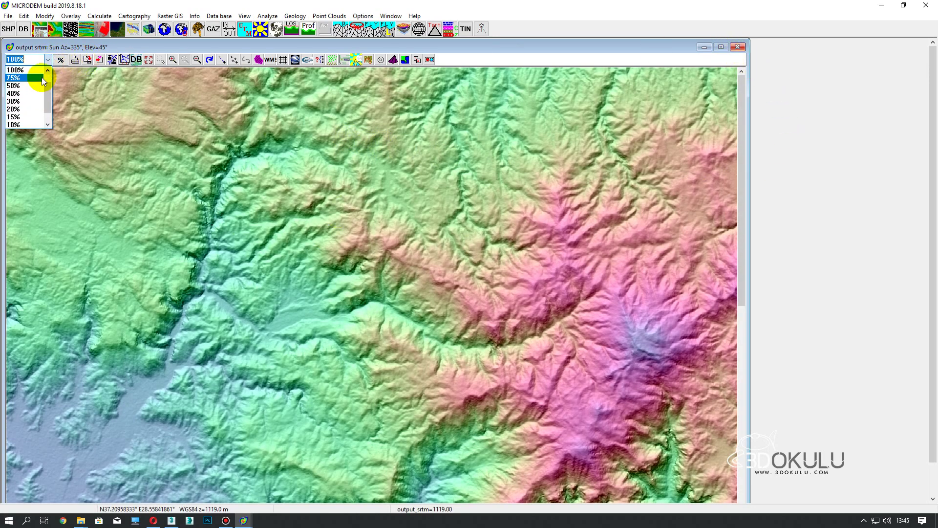
left_click(29, 78)
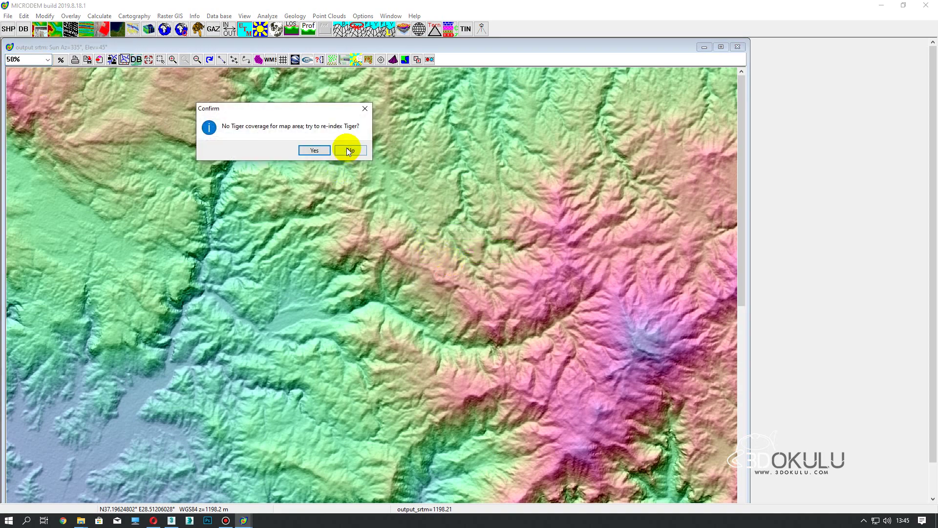
left_click(347, 149)
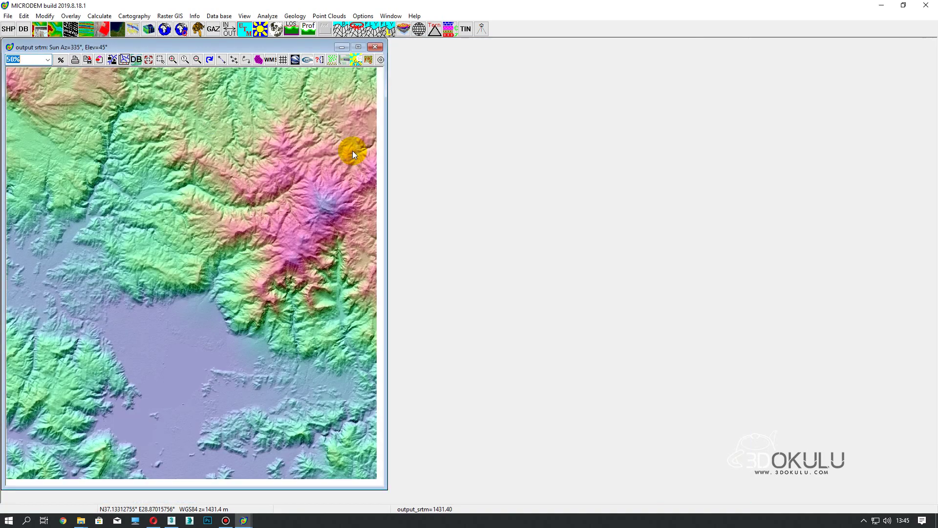
left_click(375, 47)
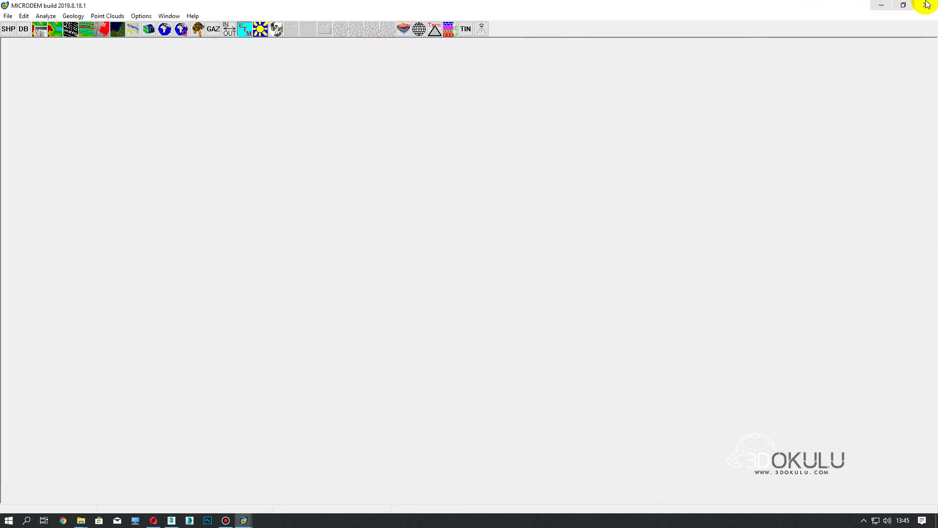
Step: Restore 3ds Max and set Metric display units and the System Unit to Kilometers
left_click(879, 5)
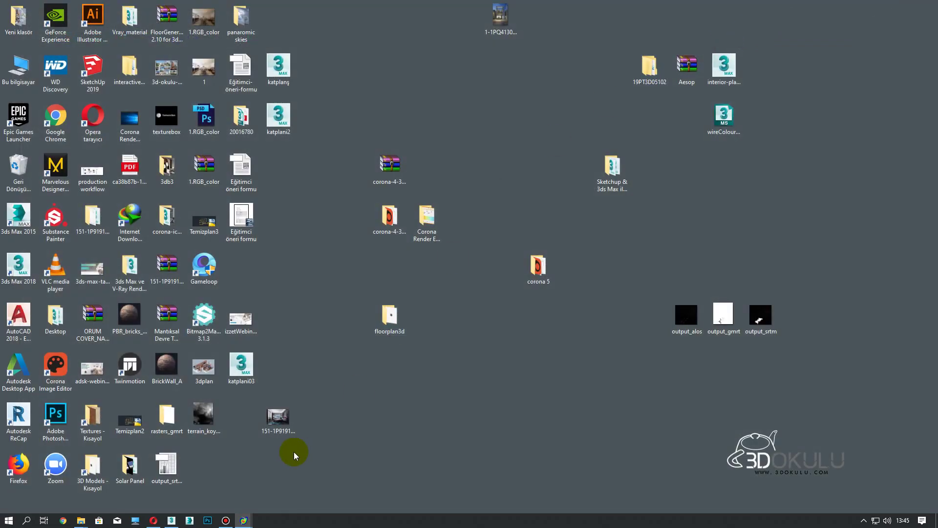
left_click(171, 520)
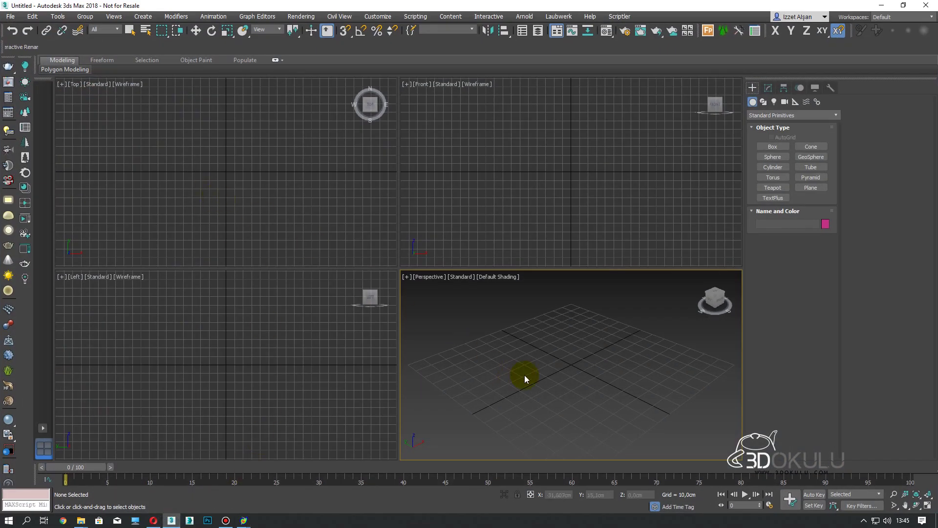
key("alt+w")
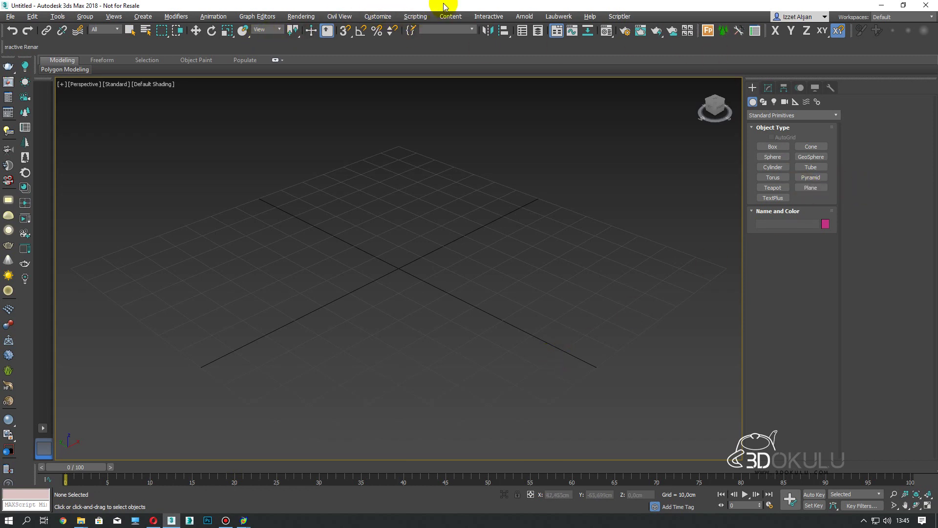
left_click(378, 17)
left_click(392, 145)
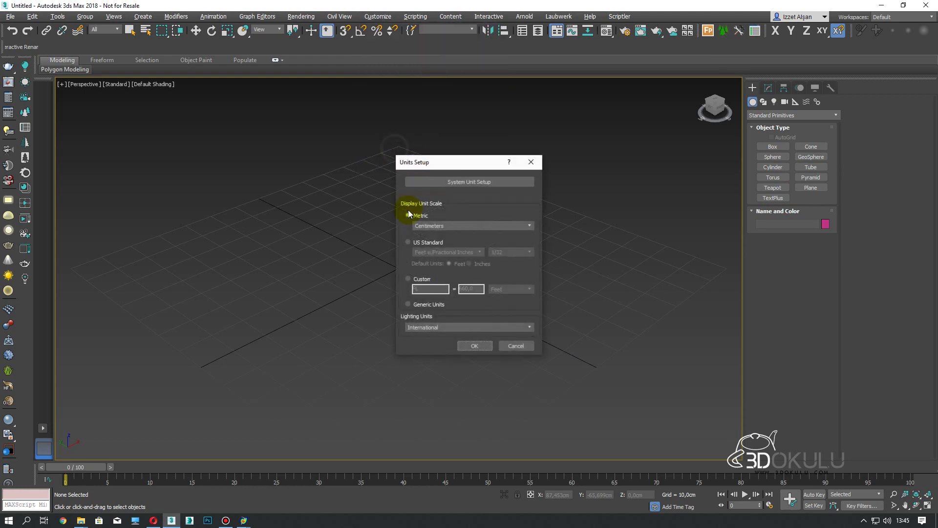
left_click(434, 226)
left_click(469, 182)
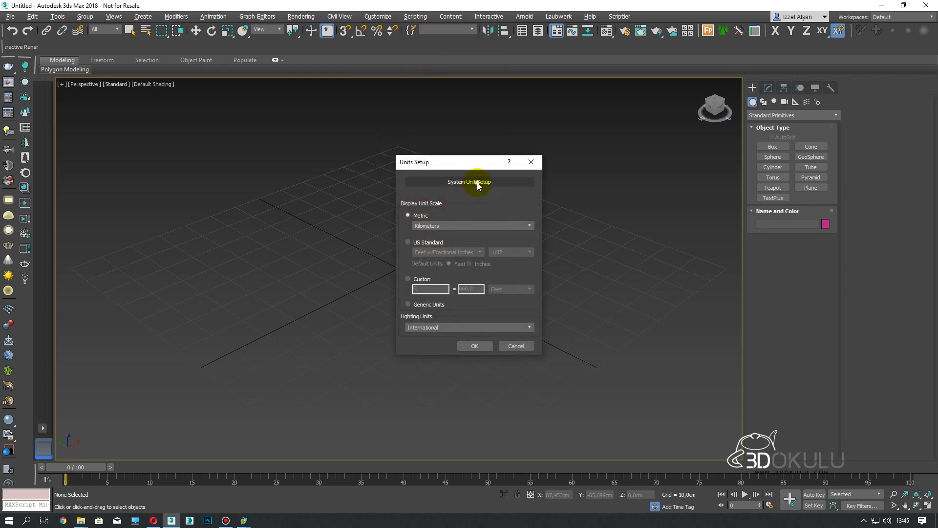
left_click(486, 268)
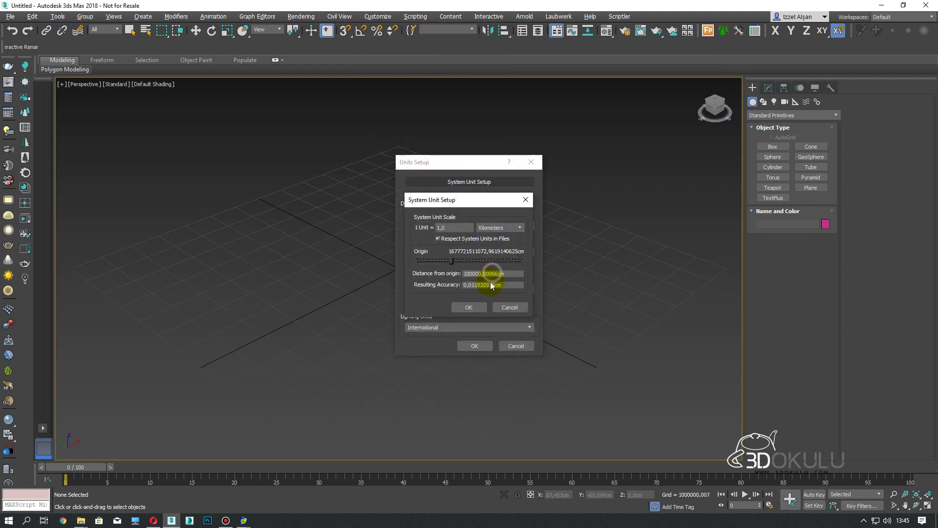
left_click(469, 307)
left_click(474, 346)
key("alt+w")
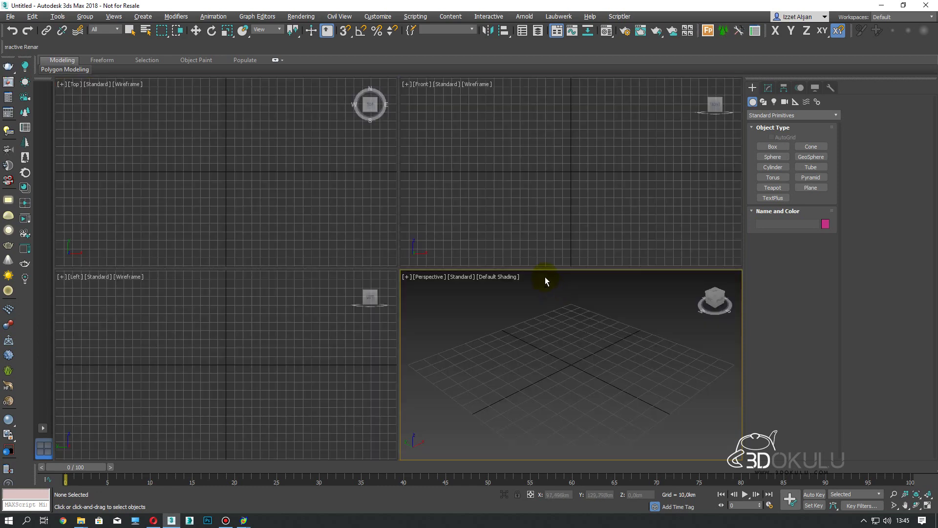
Step: Draw a roughly 131 × 134 km Plane001 in the maximized Perspective view
key("alt+w")
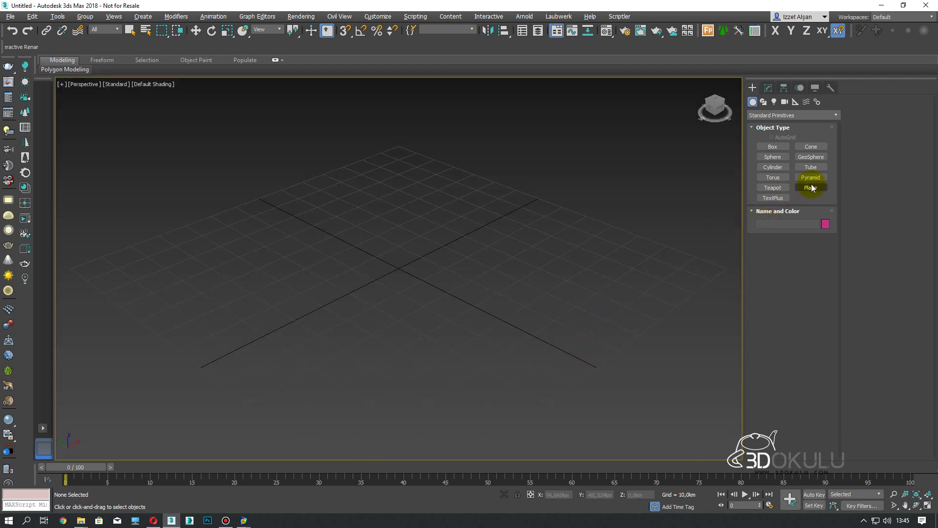
left_click(810, 188)
left_click_drag(454, 139, 497, 436)
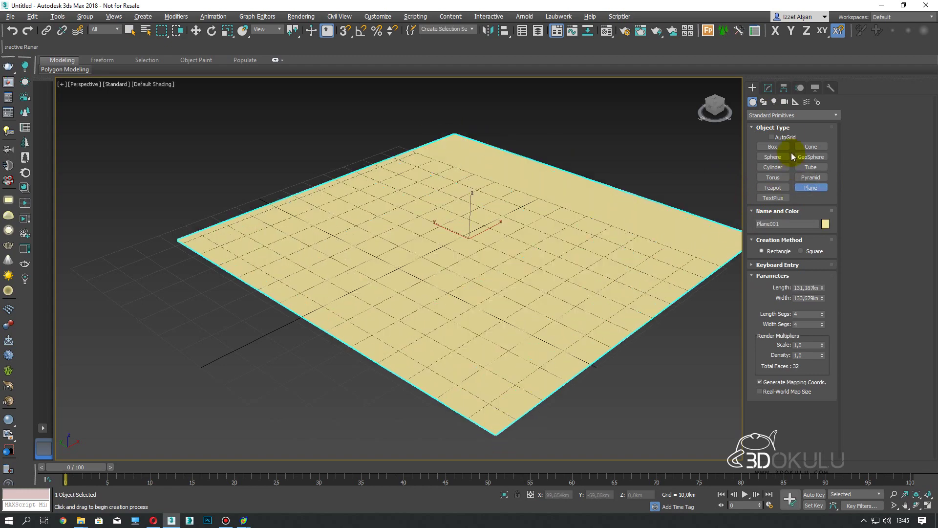
left_click(767, 88)
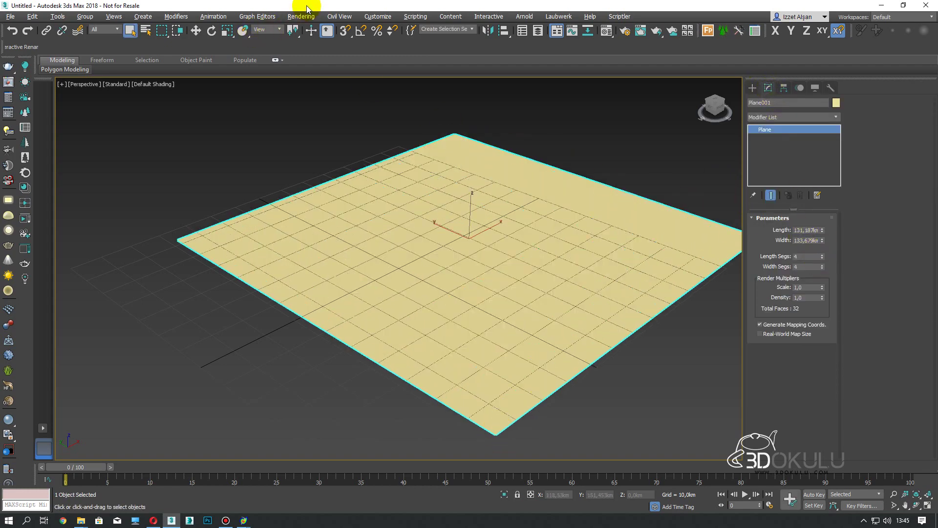
Step: Set both the display units and the system unit to Meters
left_click(372, 17)
left_click(393, 153)
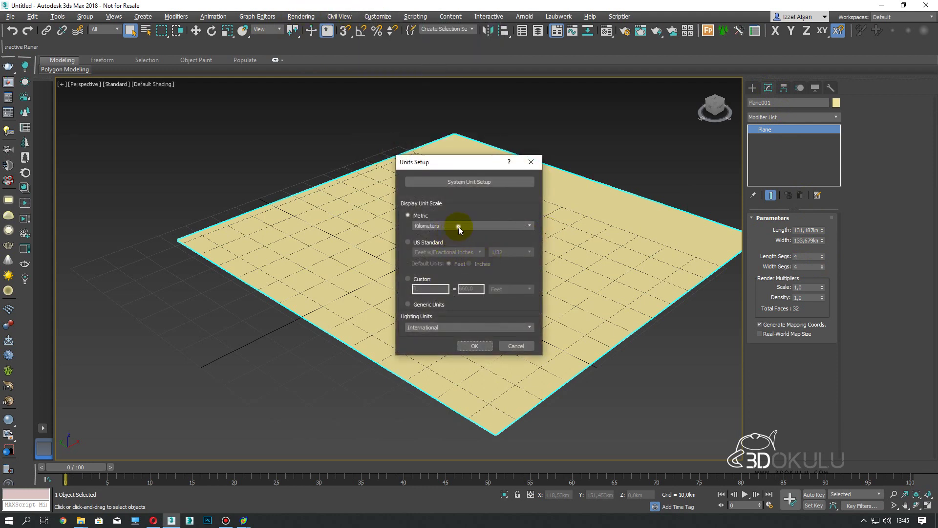
left_click(457, 226)
left_click(438, 247)
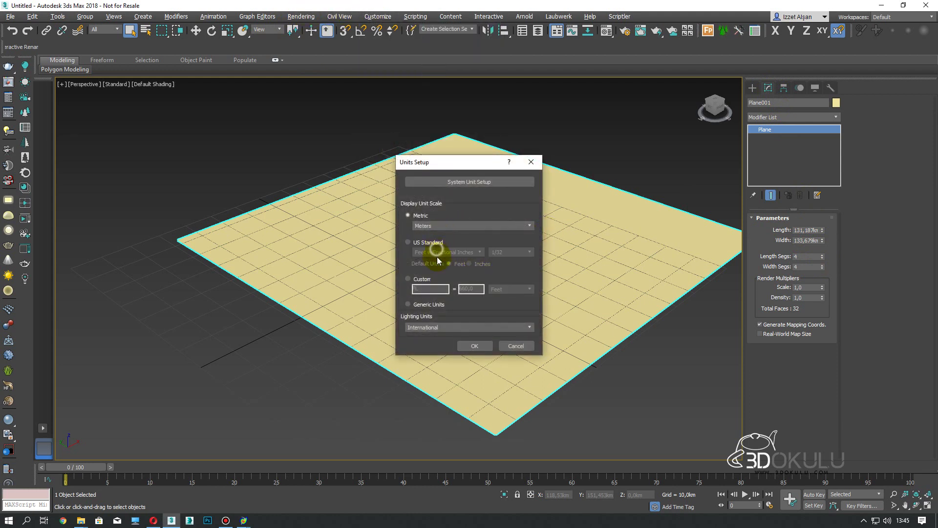
left_click(468, 181)
left_click(500, 227)
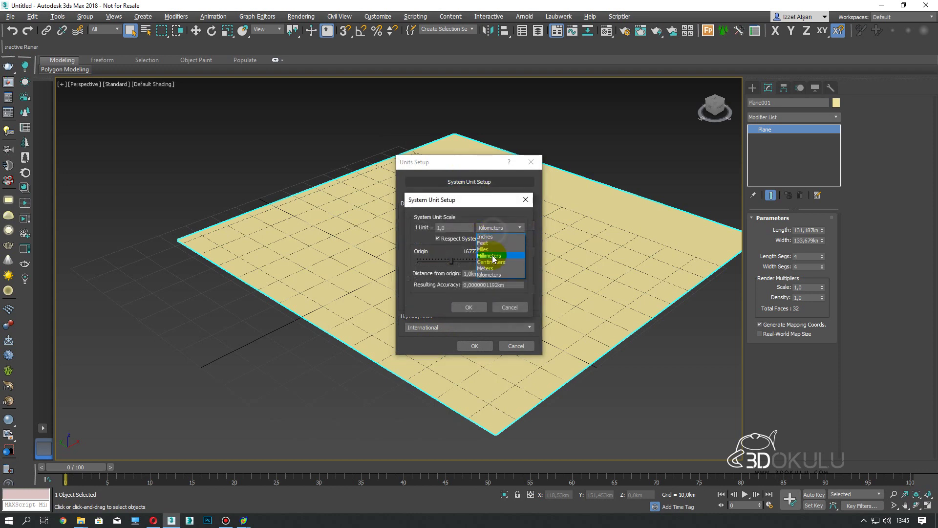
left_click(491, 271)
left_click(470, 307)
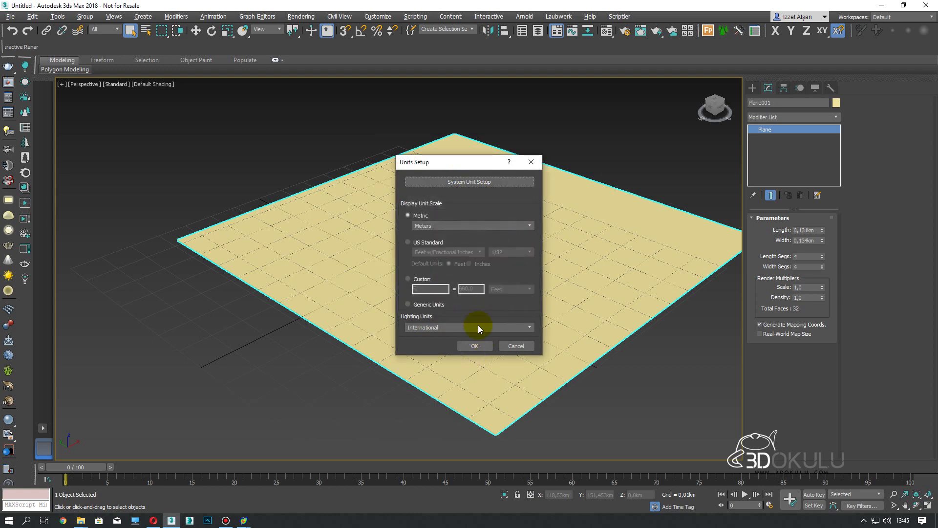
left_click(464, 346)
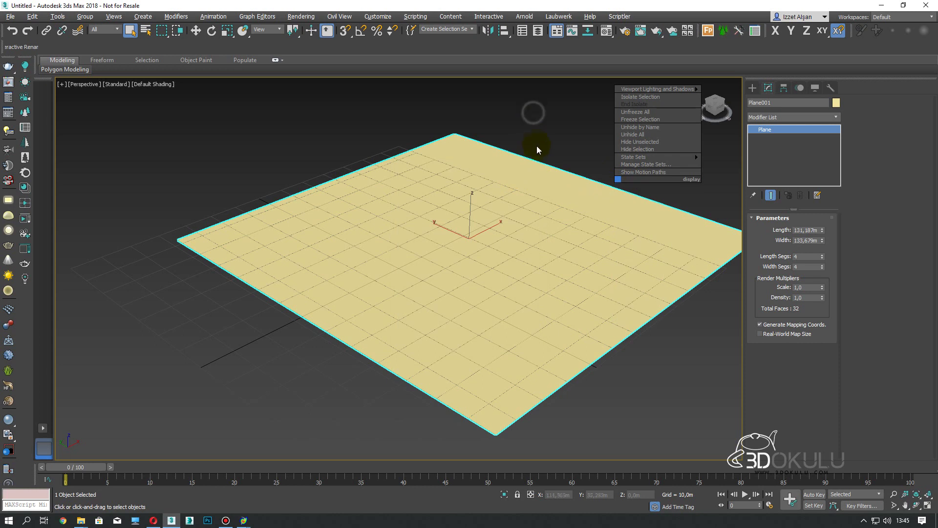
Step: Set the plane's Length and Width to 1000 m
scroll(548, 134, "down", 5)
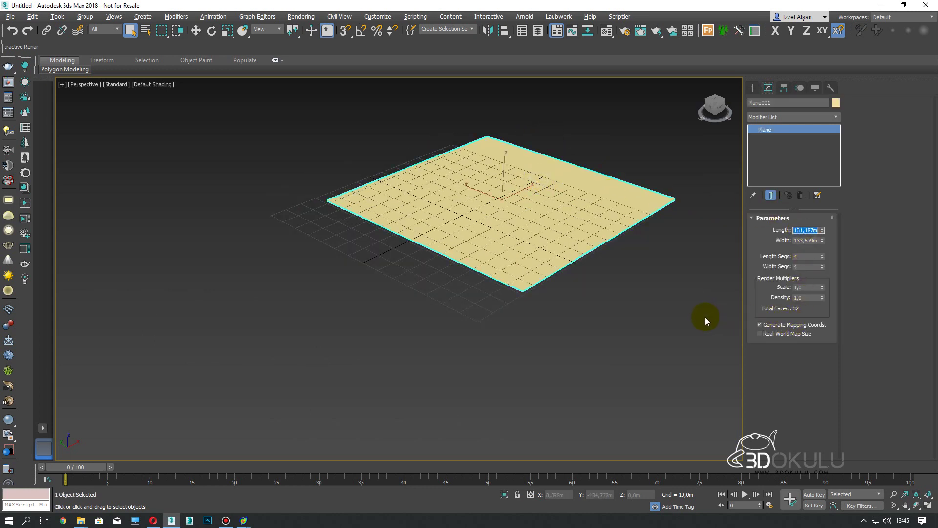
type("1000")
key("Tab")
type("10")
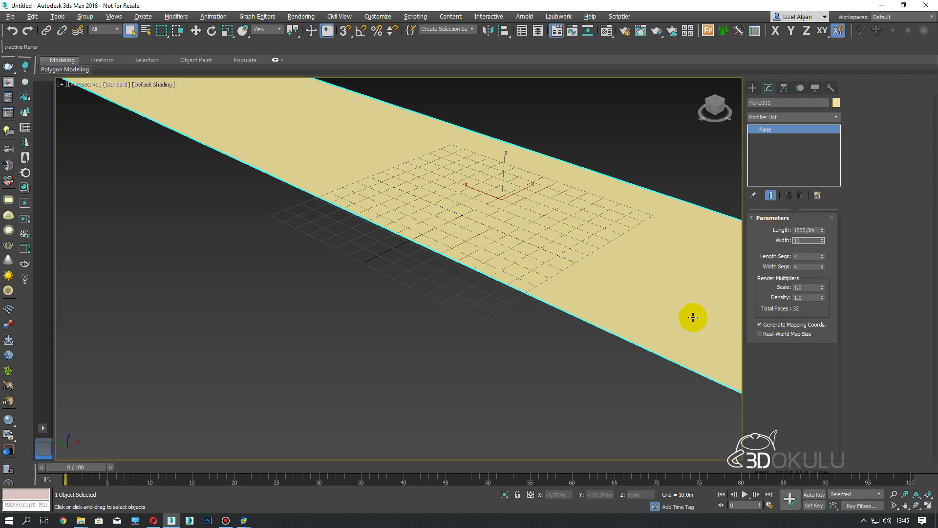
key("Return")
Step: Give the plane 200 × 200 Length/Width segments, showing edged faces with F4
scroll(456, 243, "down", 2)
scroll(464, 242, "down", 4)
scroll(464, 243, "up", 2)
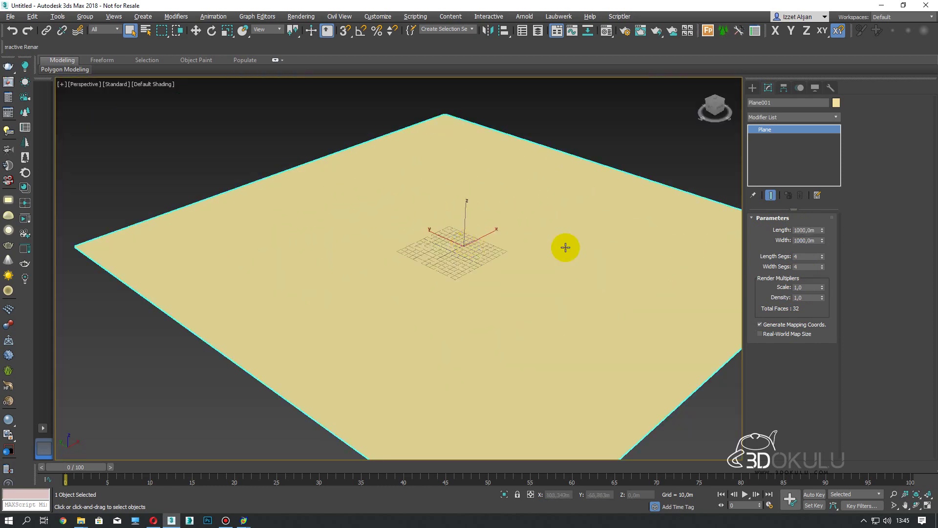
double_click(811, 257)
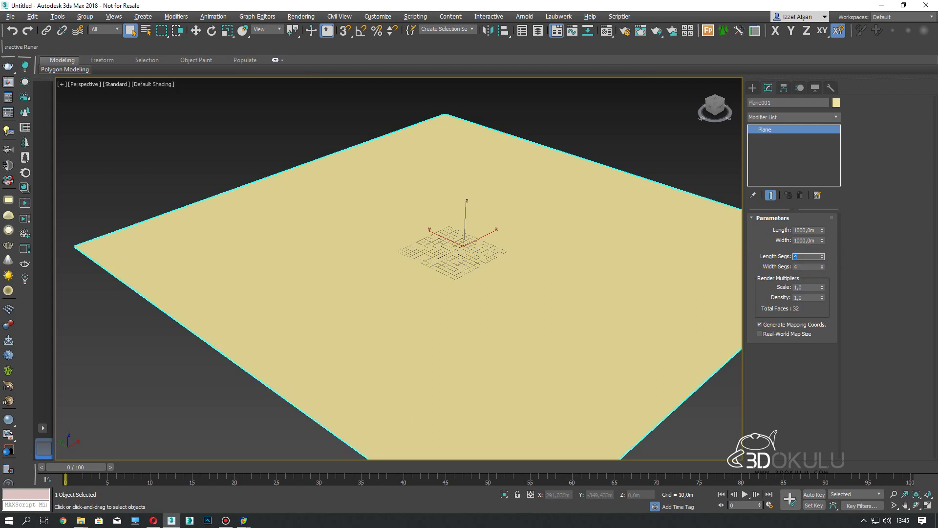
type("100")
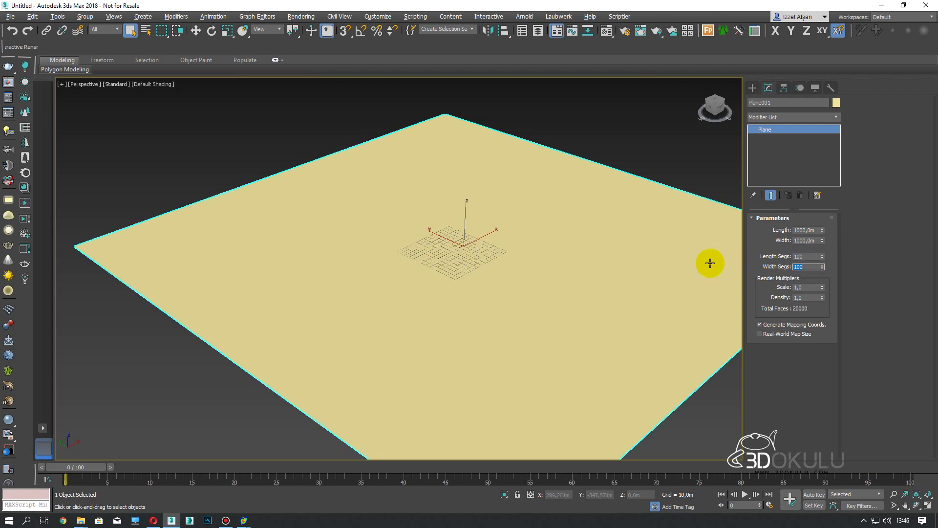
key("F4")
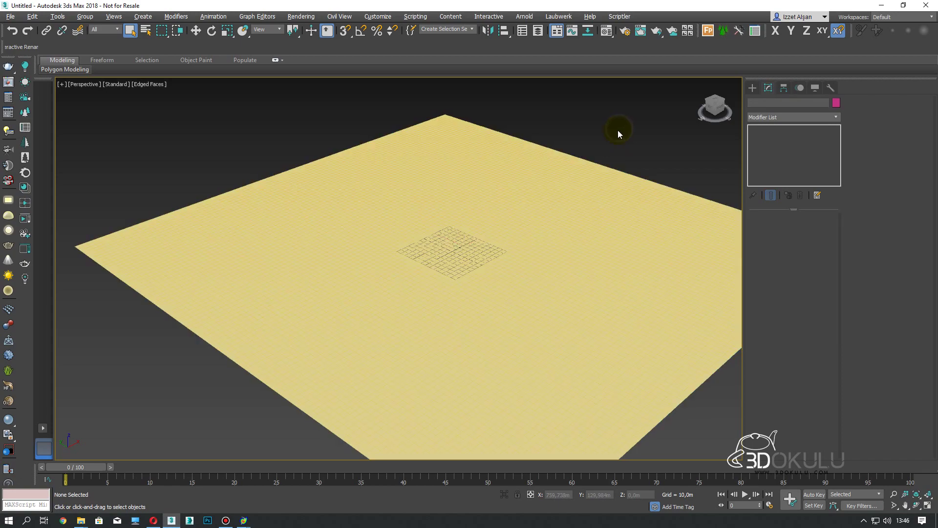
scroll(539, 254, "up", 2)
scroll(611, 264, "up", 2)
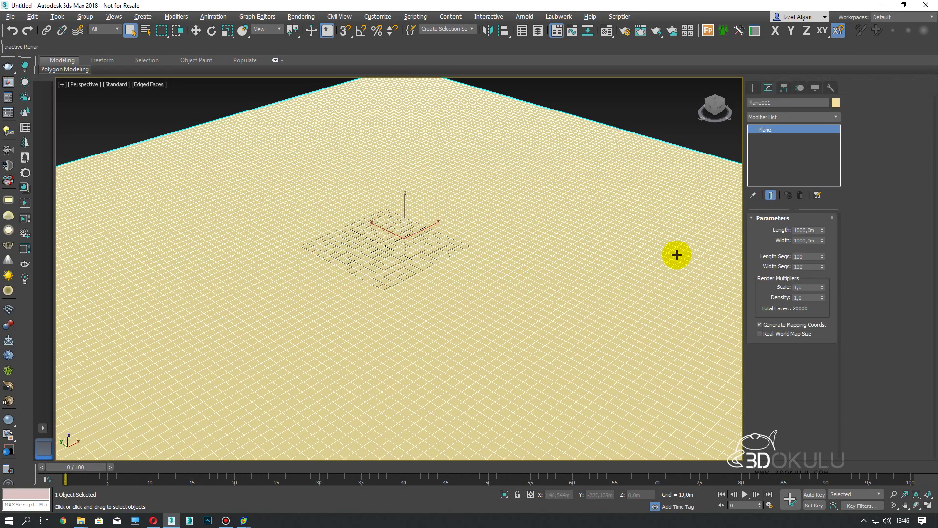
double_click(800, 256)
type("0")
key("Tab")
type("200")
key("Return")
left_click(637, 144)
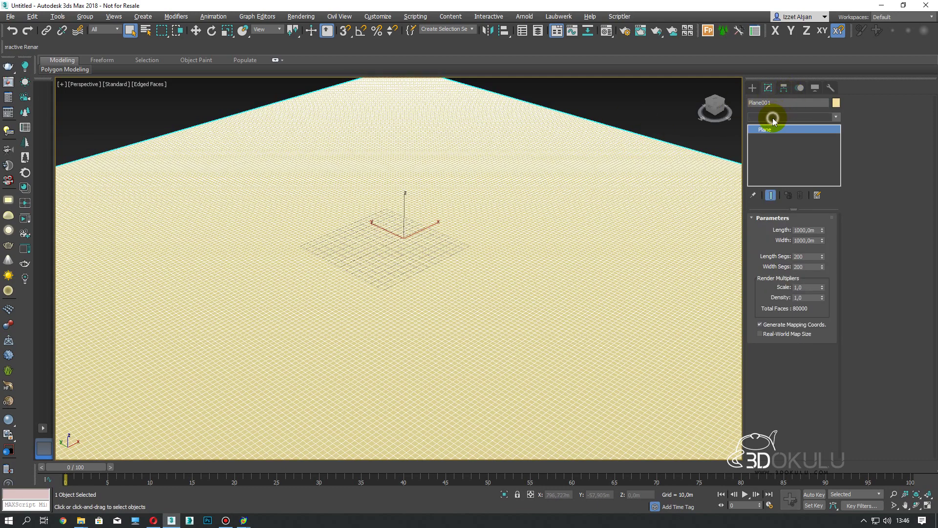
left_click(776, 118)
Step: Add a Displace modifier to the plane using the terrain_koycegiz bitmap from the Desktop
key("d")
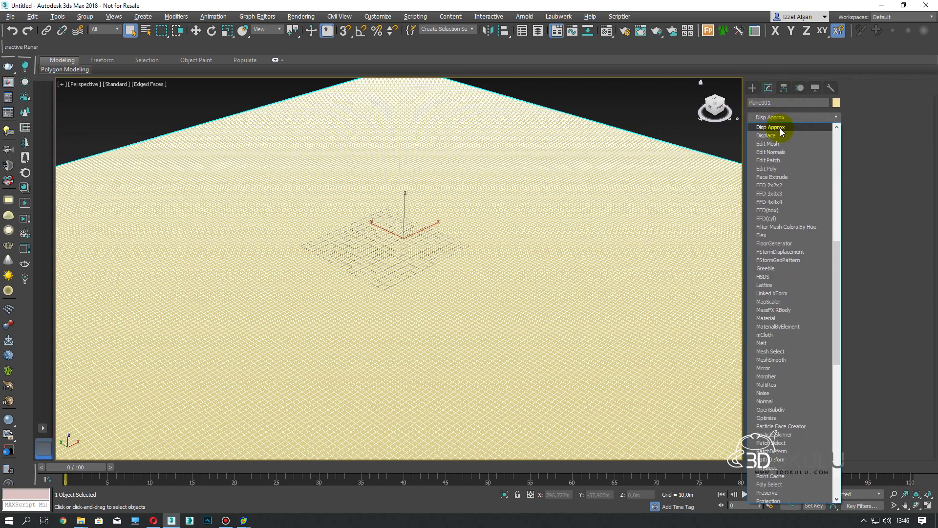
left_click(776, 137)
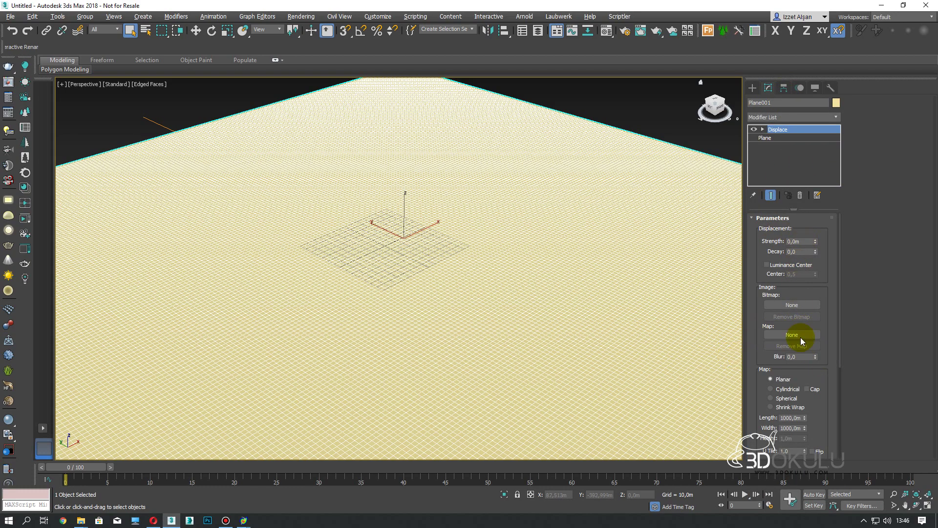
left_click(766, 335)
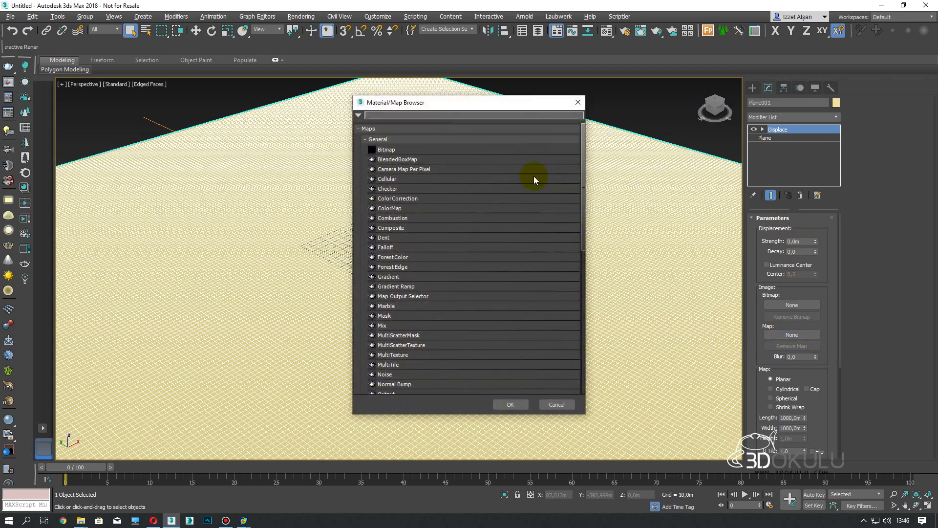
double_click(385, 150)
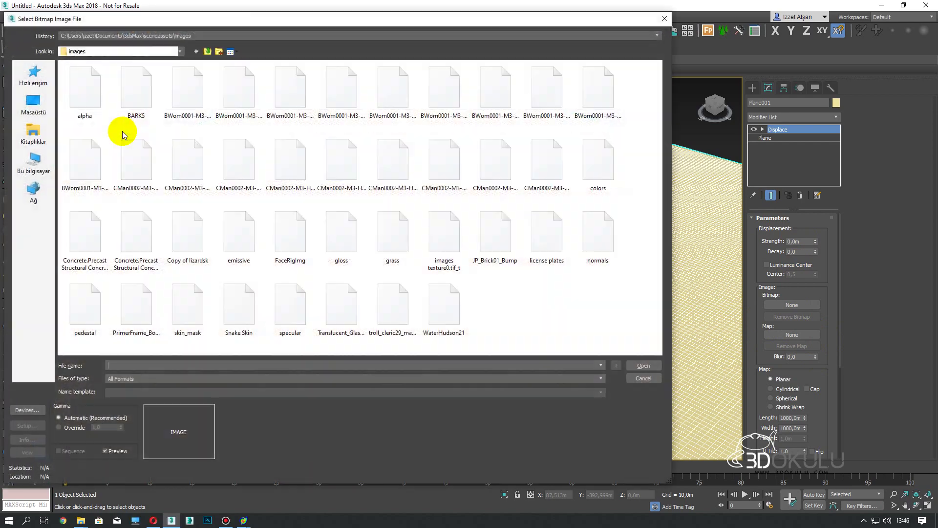
left_click(22, 100)
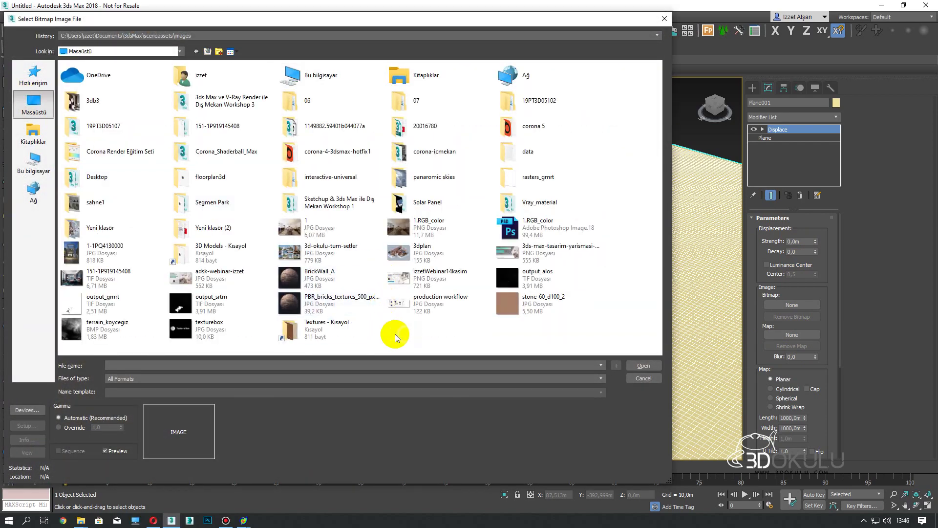
left_click(109, 332)
double_click(111, 332)
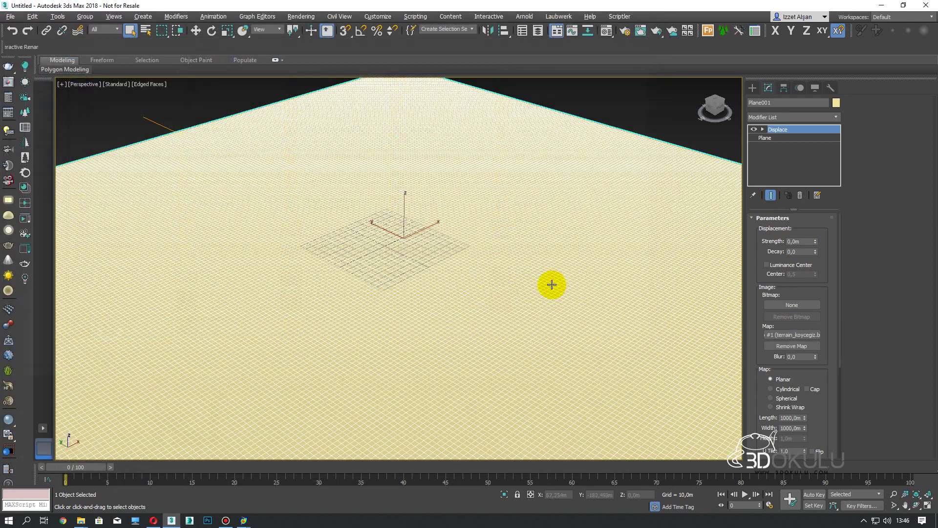
Step: Raise the Displace strength to 150 m so the plane rises into terrain relief
scroll(584, 297, "down", 2)
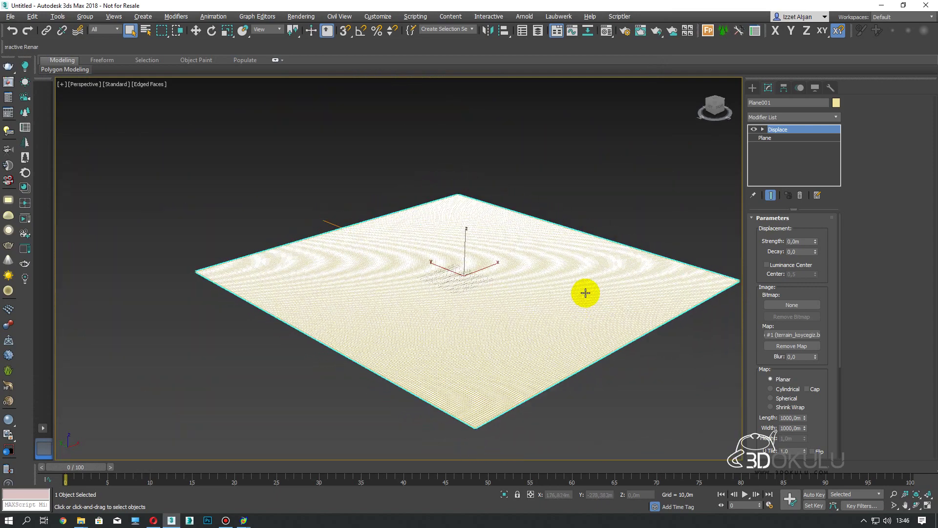
mouse_move(816, 240)
left_mouse_down()
mouse_move(830, 183)
mouse_move(849, 484)
mouse_move(802, 425)
mouse_move(744, 75)
mouse_move(649, 98)
mouse_move(636, 524)
left_mouse_up()
key("F4")
left_click(627, 196)
mouse_move(626, 196)
middle_mouse_down("alt")
mouse_move(537, 272)
mouse_move(496, 272)
mouse_move(533, 268)
middle_mouse_up("alt")
left_click(534, 268)
left_click_drag(814, 240, 821, 210)
left_click(791, 241)
type("150")
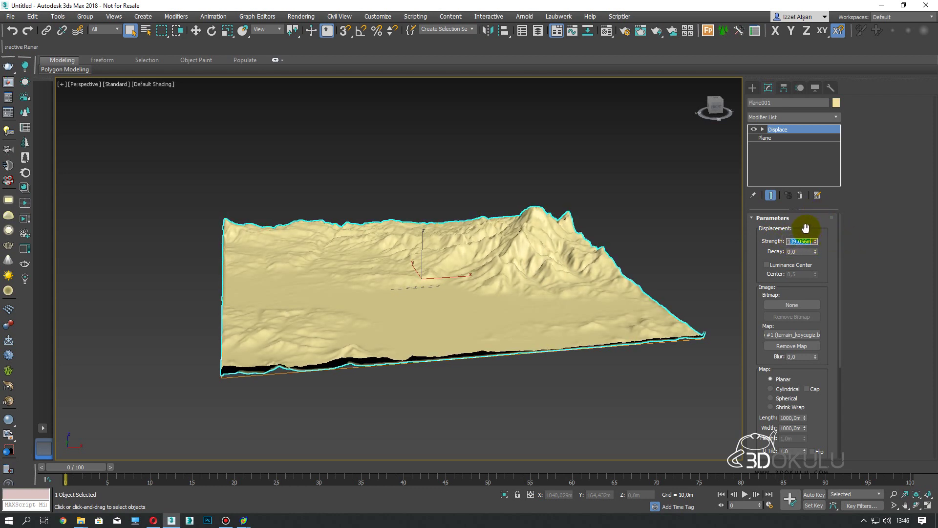
key("Return")
Step: Orbit around the displaced terrain to inspect it from above, low side and three-quarter views
mouse_move(564, 184)
middle_mouse_down("alt")
mouse_move(494, 171)
mouse_move(547, 204)
middle_mouse_up("alt")
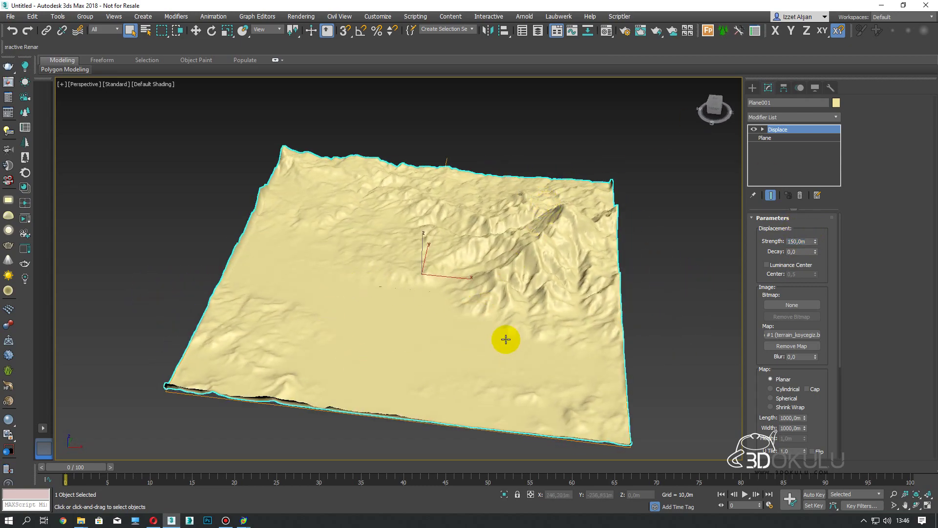
middle_click_drag(561, 283, 536, 241, "alt")
middle_click_drag(563, 256, 599, 270, "alt")
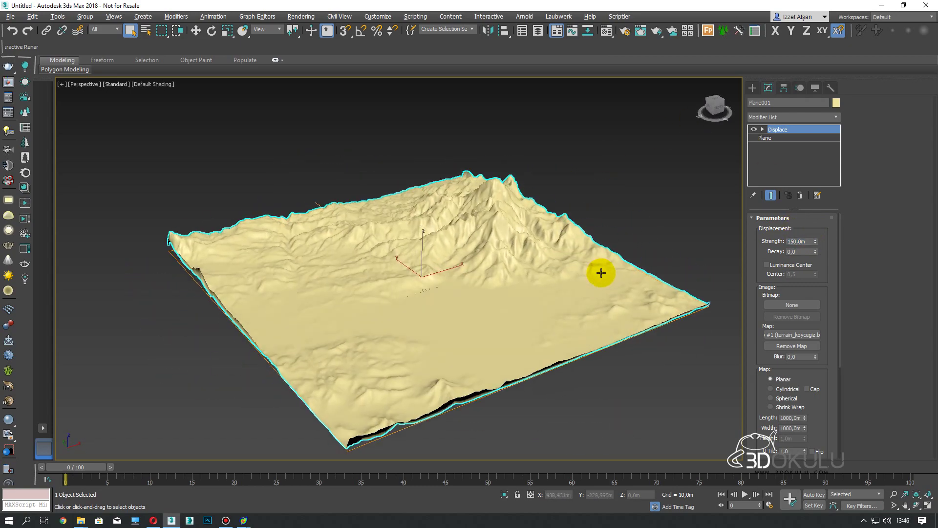
left_click(116, 92)
left_click(149, 84)
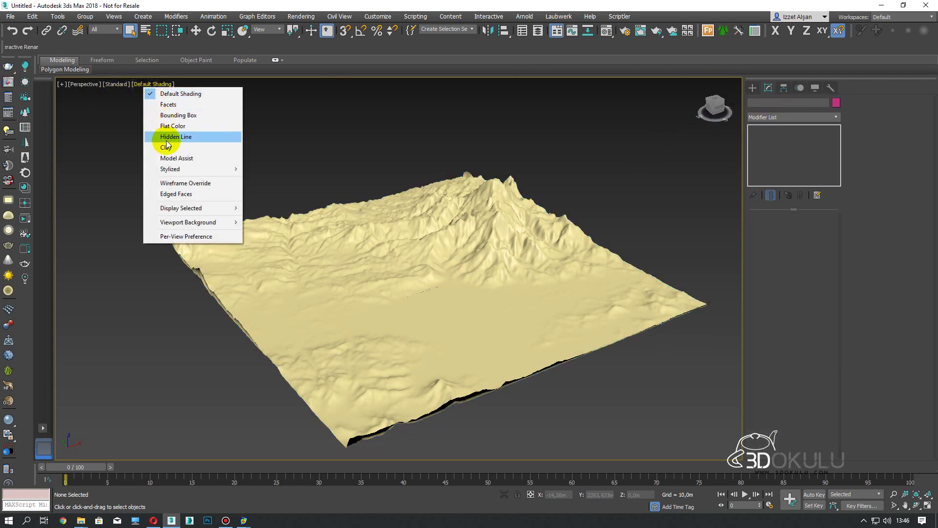
Step: Draw a flat plane spanning the terrain, viewed in clay shading
left_click(166, 147)
mouse_move(560, 255)
middle_mouse_down("alt")
mouse_move(676, 267)
mouse_move(777, 105)
middle_mouse_up("alt")
left_click(752, 88)
left_click(811, 189)
left_click(658, 272)
key("z")
left_click_drag(421, 145, 414, 415)
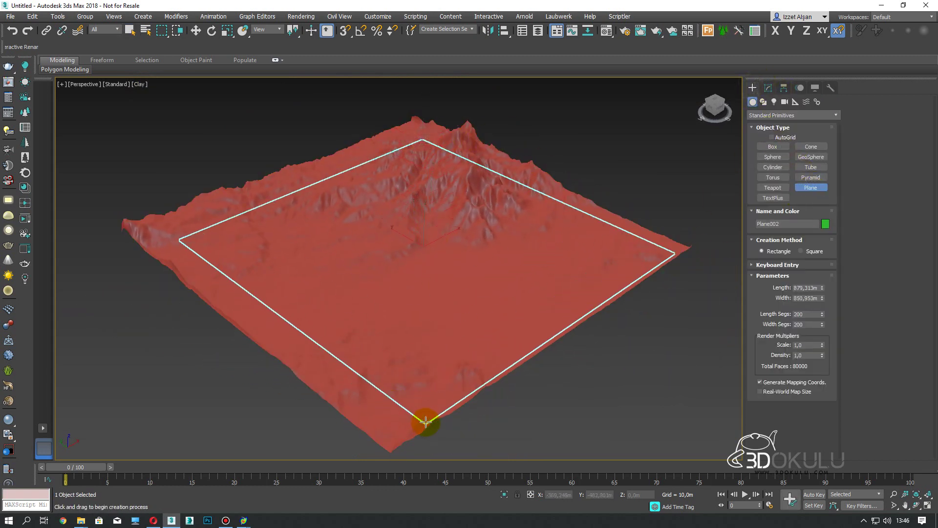
right_click(677, 162)
Step: Lower the new plane down into the terrain's basin, back in default shading
middle_click_drag(677, 163, 569, 241, "alt")
left_click(139, 85)
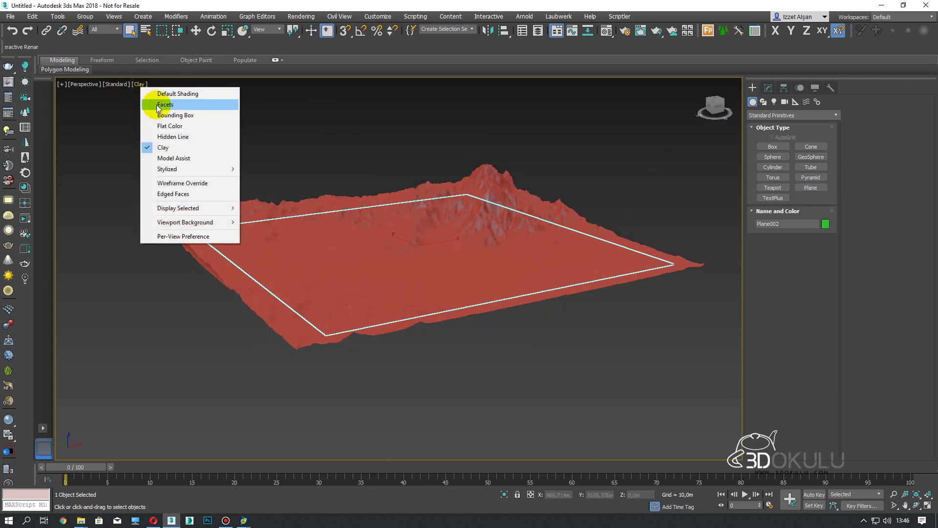
left_click(166, 93)
key("w")
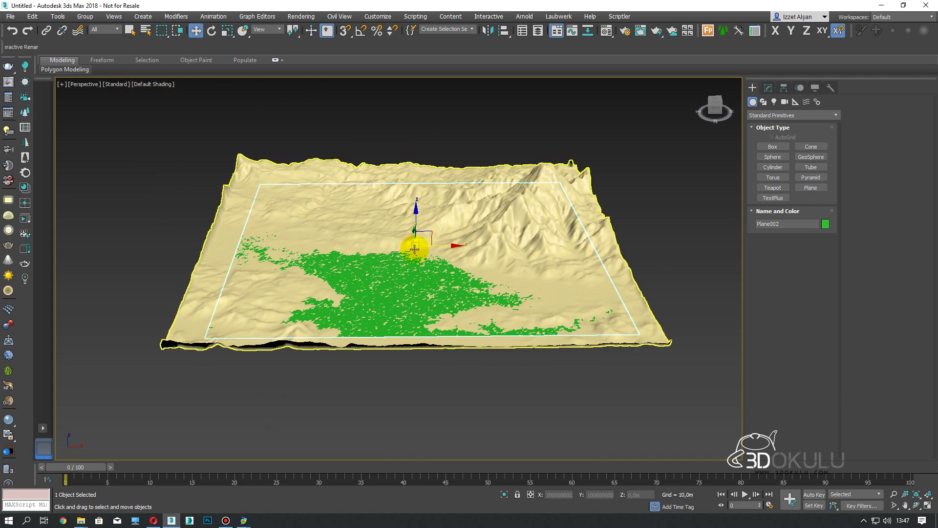
left_click_drag(415, 220, 415, 220)
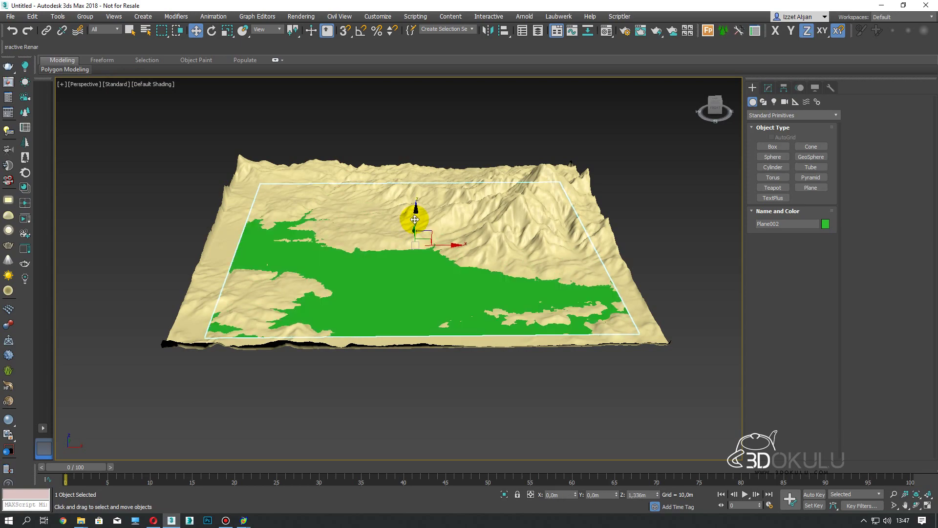
mouse_move(415, 219)
middle_mouse_down("alt")
mouse_move(404, 247)
mouse_move(367, 279)
mouse_move(465, 228)
middle_mouse_up("alt")
Step: Colour the new water plane blue and the terrain orange
left_click(826, 224)
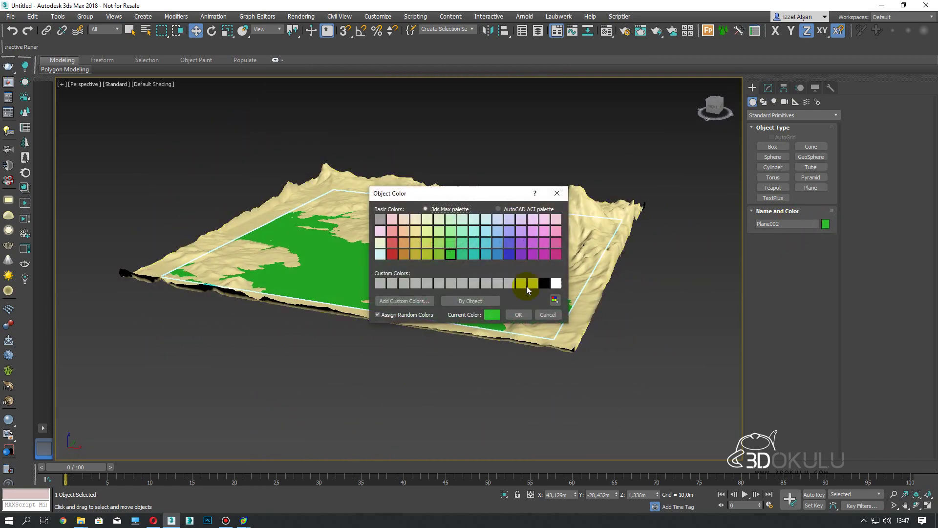
left_click(494, 258)
left_click(519, 315)
left_click(576, 228)
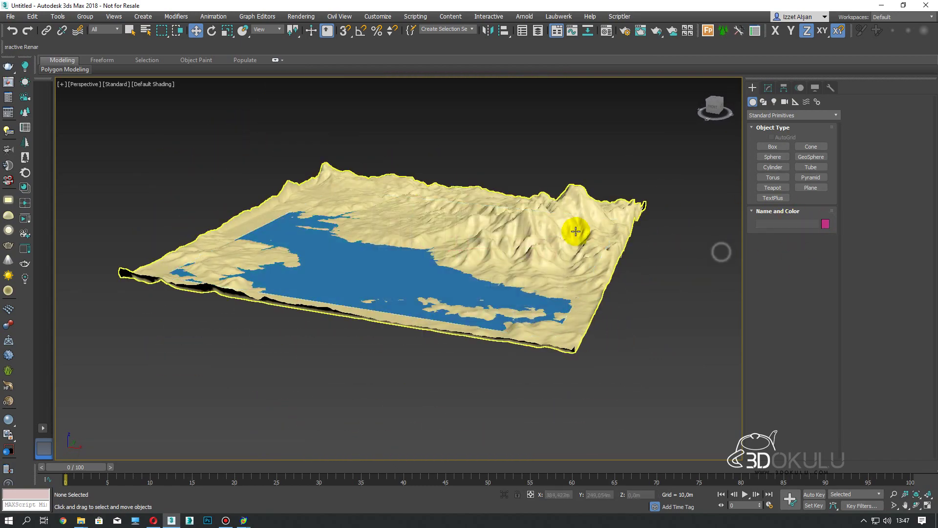
left_click(823, 226)
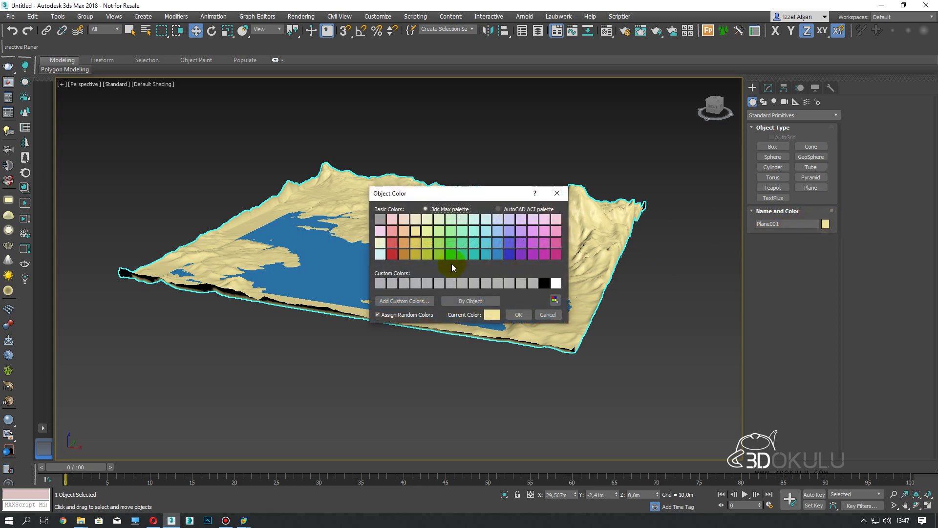
left_click(518, 314)
Step: Change the terrain's colour to grey, undoing an accidental sideways move
middle_click_drag(691, 285, 439, 193, "alt")
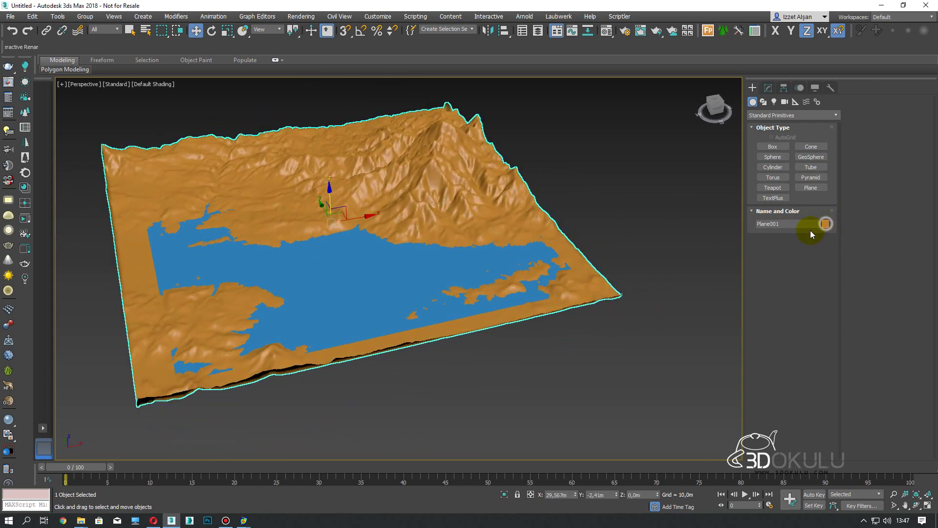
left_click(823, 225)
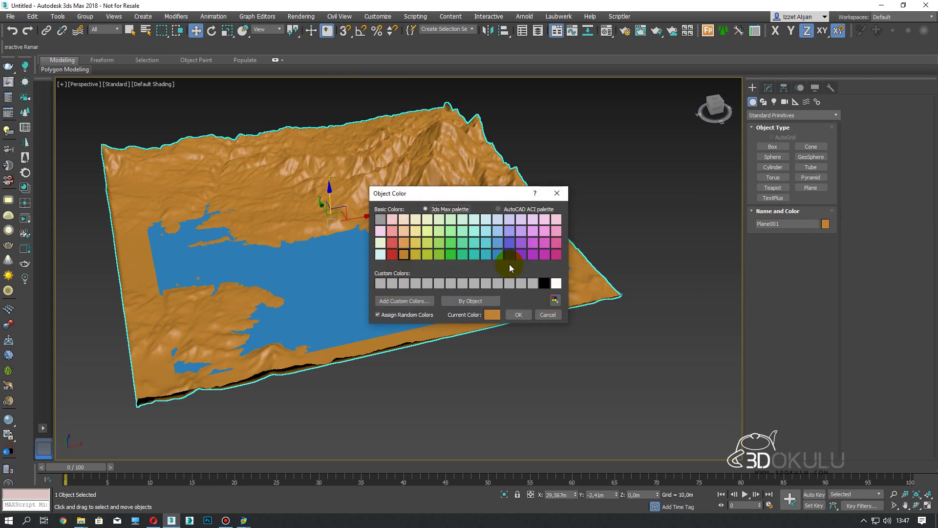
left_click(517, 315)
mouse_move(649, 254)
middle_mouse_down("alt")
mouse_move(606, 250)
mouse_move(707, 299)
middle_mouse_up("alt")
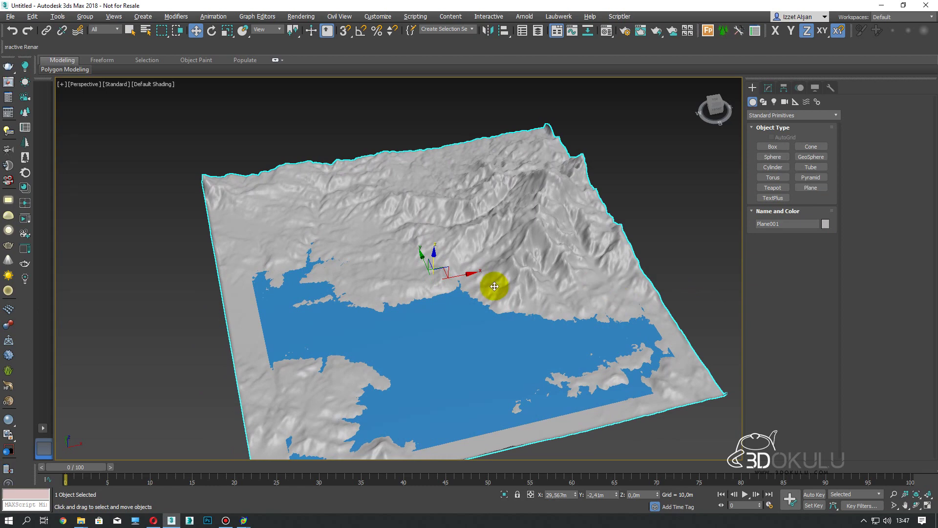
left_click_drag(456, 275, 478, 271)
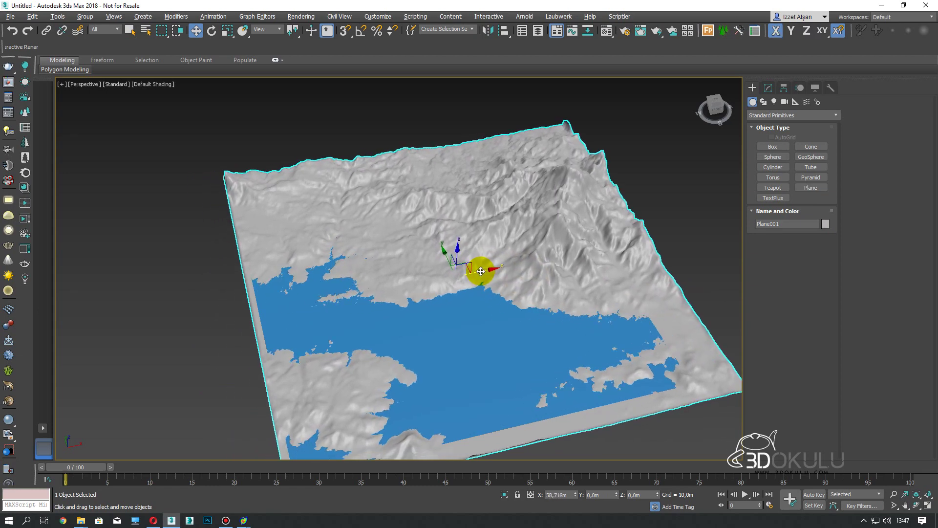
key("ctrl+z")
Step: Widen the blue water plane to 973,159 m
left_click(498, 339)
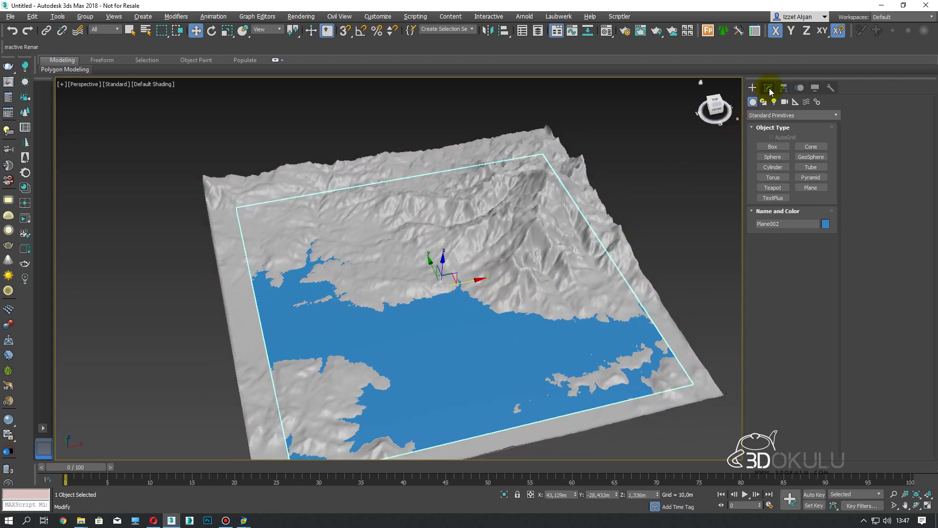
left_click(768, 88)
left_click_drag(823, 240, 823, 234)
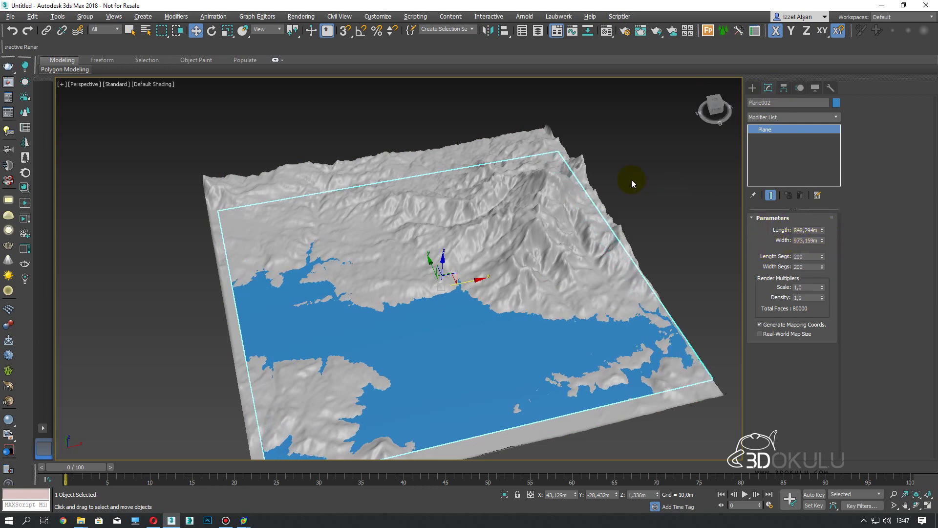
left_click(490, 149)
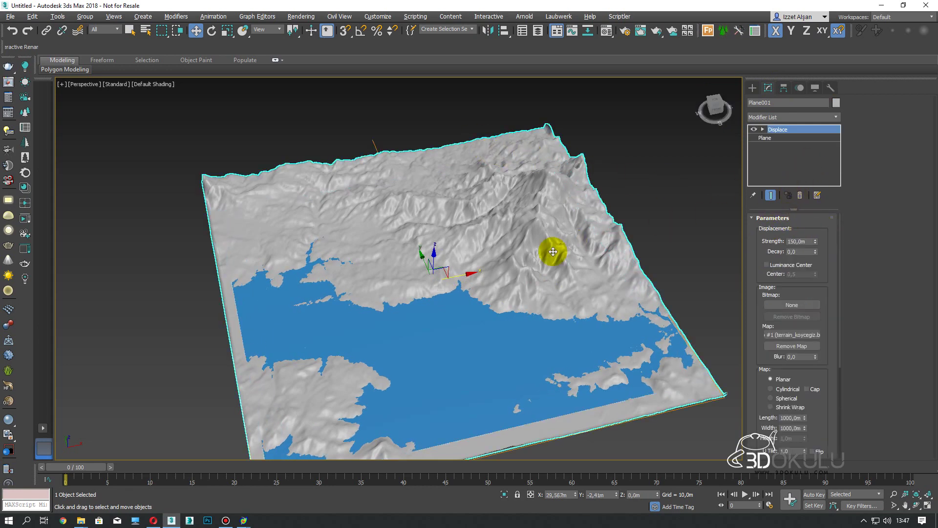
left_click(465, 347)
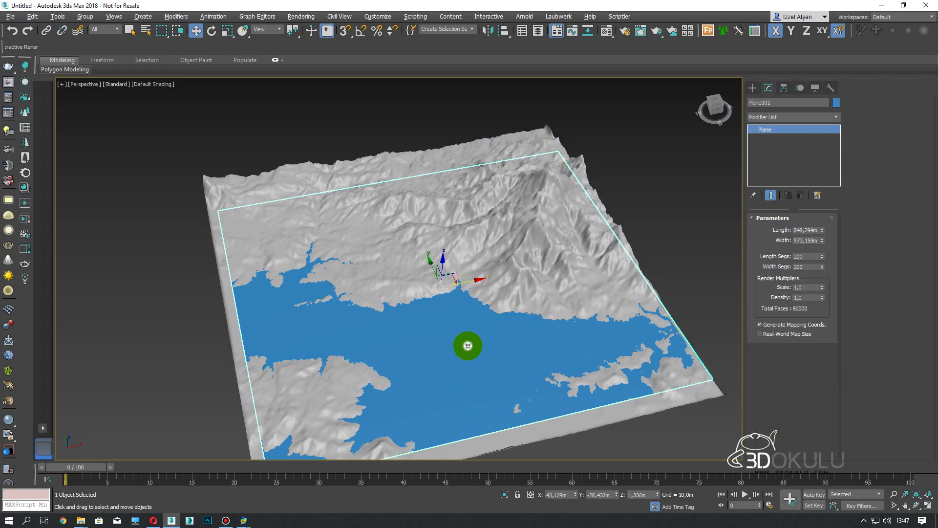
left_click(155, 521)
Step: Step back through the OpenTopography tabs to the datasets page and scroll up to its map
left_click(707, 7)
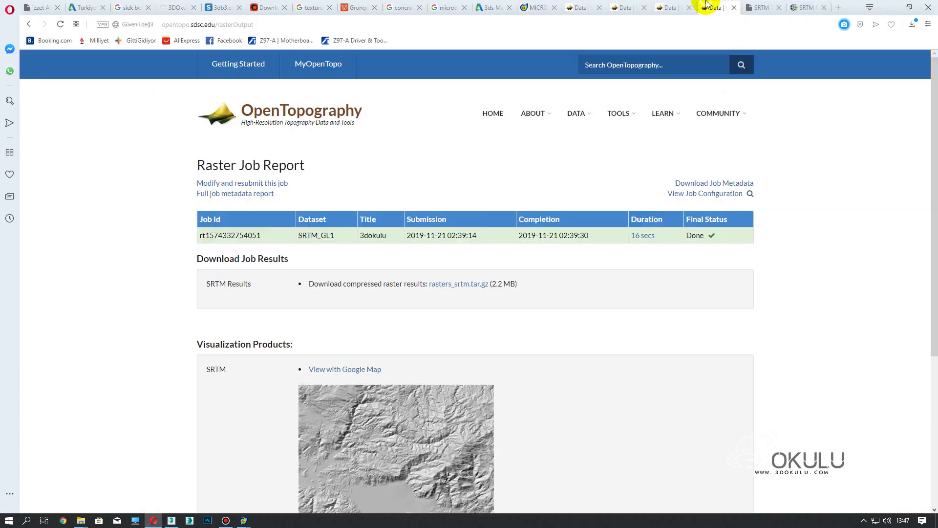
left_click(679, 5)
left_click(626, 6)
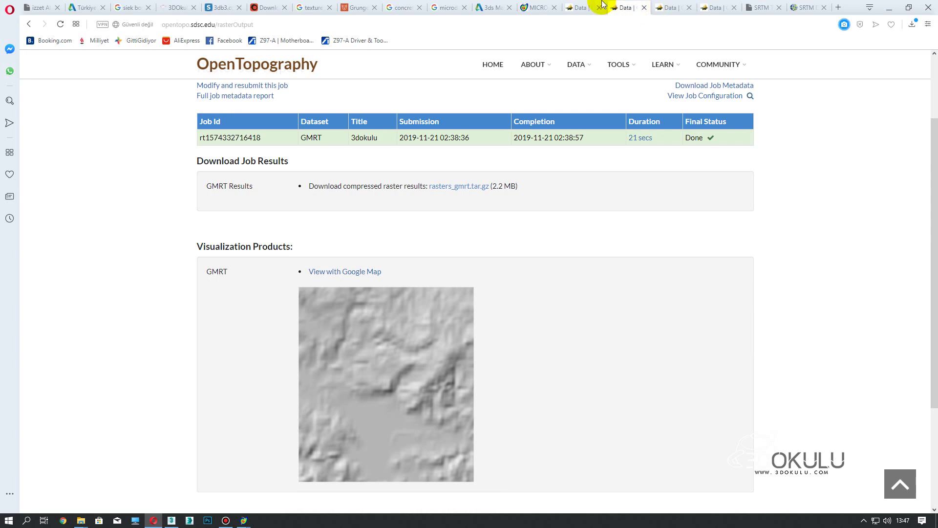
left_click(599, 6)
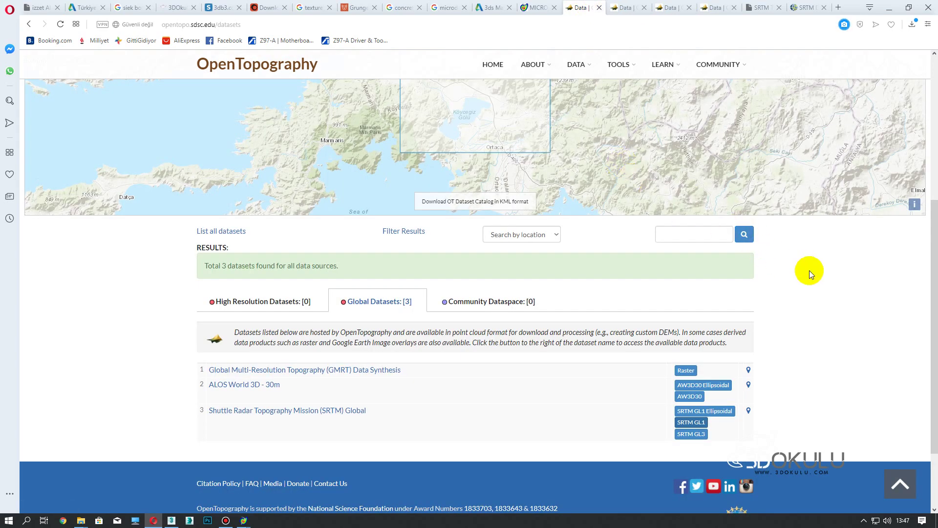
scroll(809, 270, "up", 2)
scroll(458, 180, "up", 1)
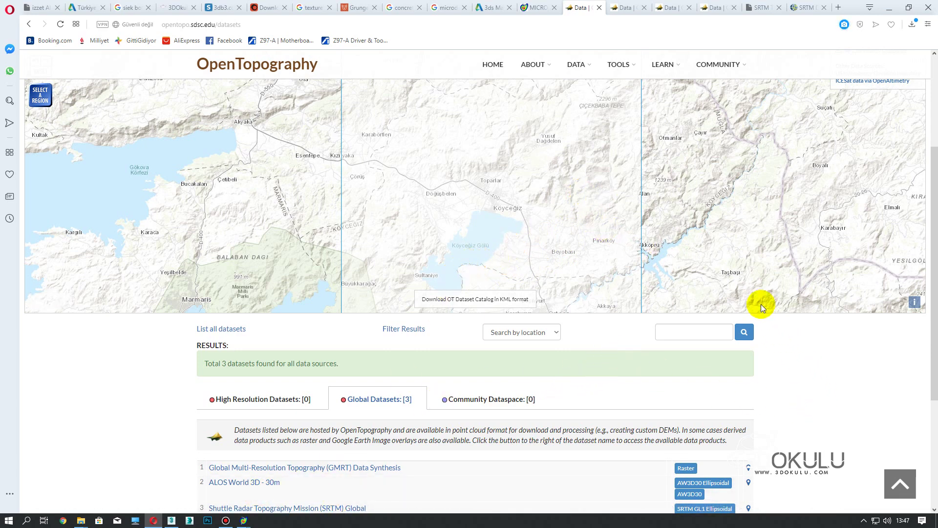
left_click(172, 521)
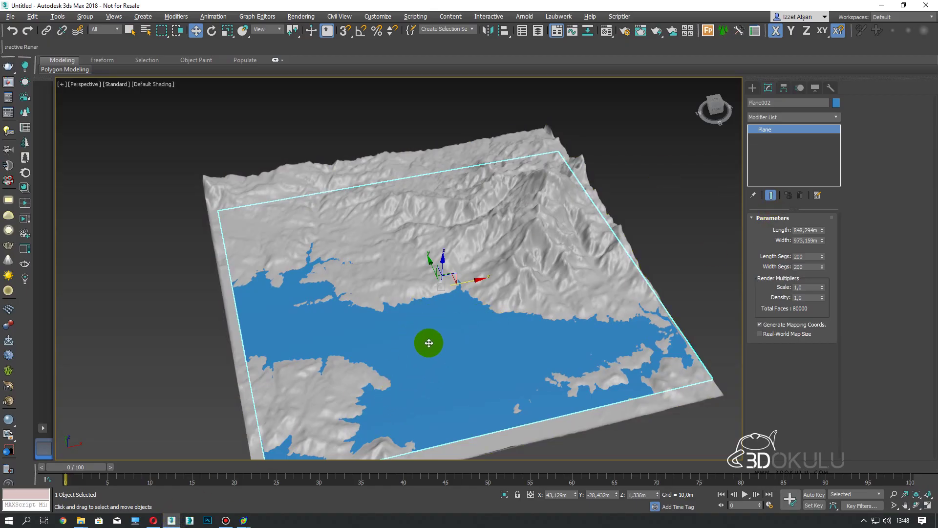
Step: Show edged faces on the terrain and orbit around it and the sea plane
left_click(523, 226)
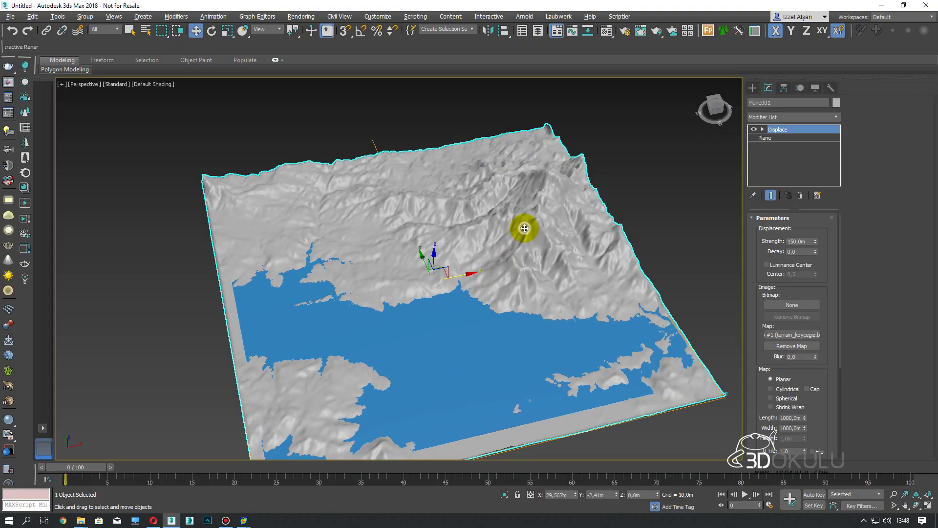
key("F4")
mouse_move(561, 310)
middle_mouse_down("alt")
mouse_move(549, 300)
mouse_move(509, 300)
mouse_move(517, 294)
mouse_move(391, 328)
middle_mouse_up("alt")
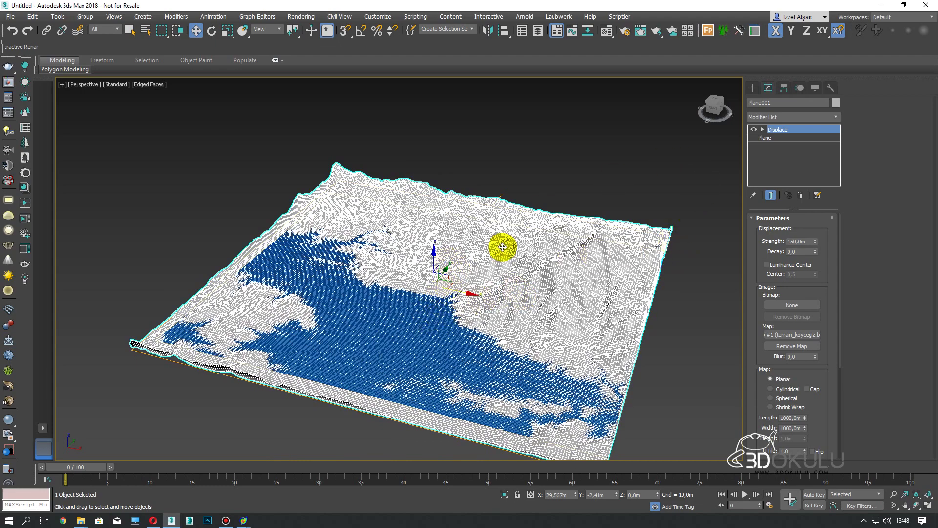
middle_click_drag(429, 331, 446, 299, "alt")
left_click(389, 325)
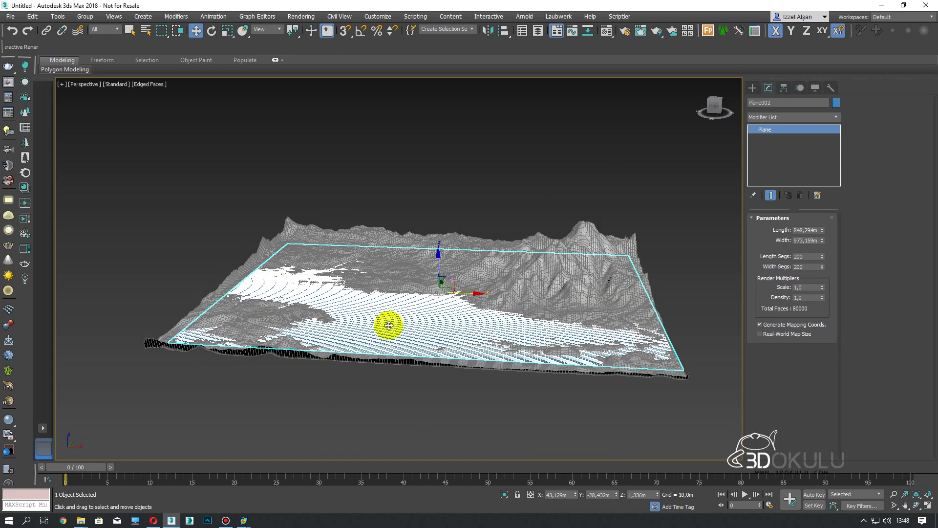
mouse_move(389, 324)
middle_mouse_down("alt")
mouse_move(416, 339)
mouse_move(467, 306)
middle_mouse_up("alt")
Step: View the scene from Top in plain shading with the grid hidden
key("t")
scroll(518, 269, "down", 3)
key("F3")
key("g")
left_click(620, 239)
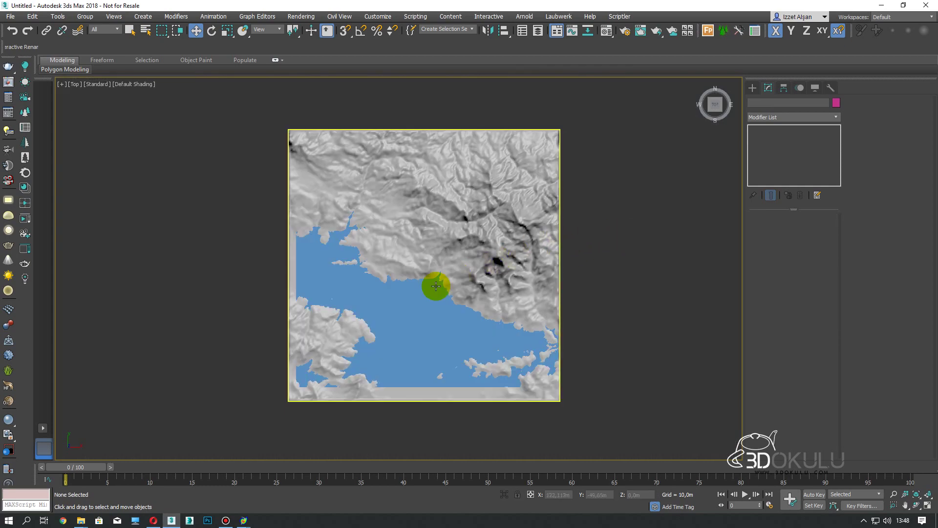
scroll(436, 286, "up", 2)
middle_click_drag(417, 329, 423, 292)
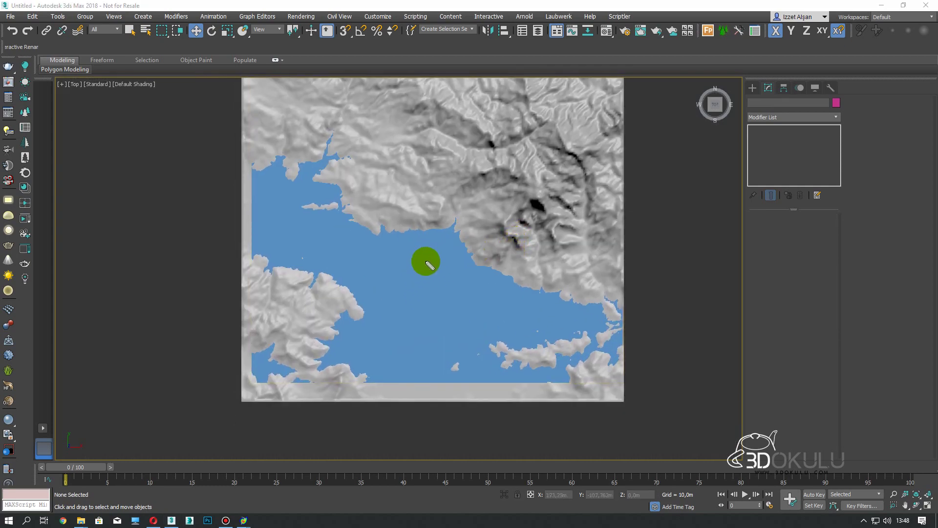
left_click_drag(420, 259, 410, 261)
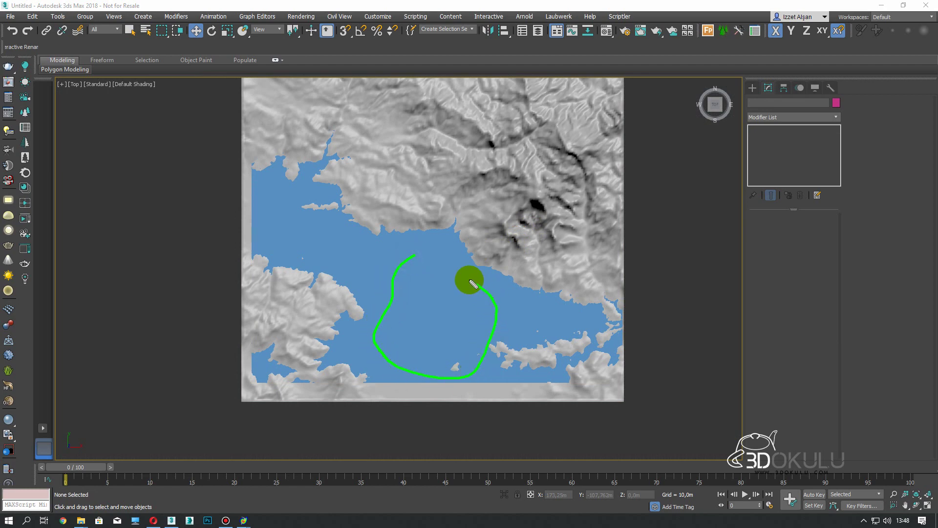
left_click(499, 269)
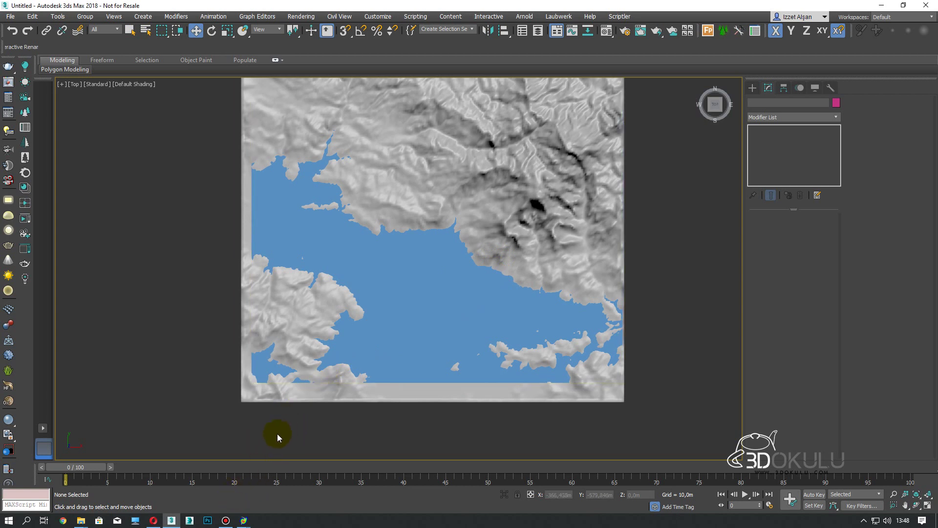
left_click(154, 520)
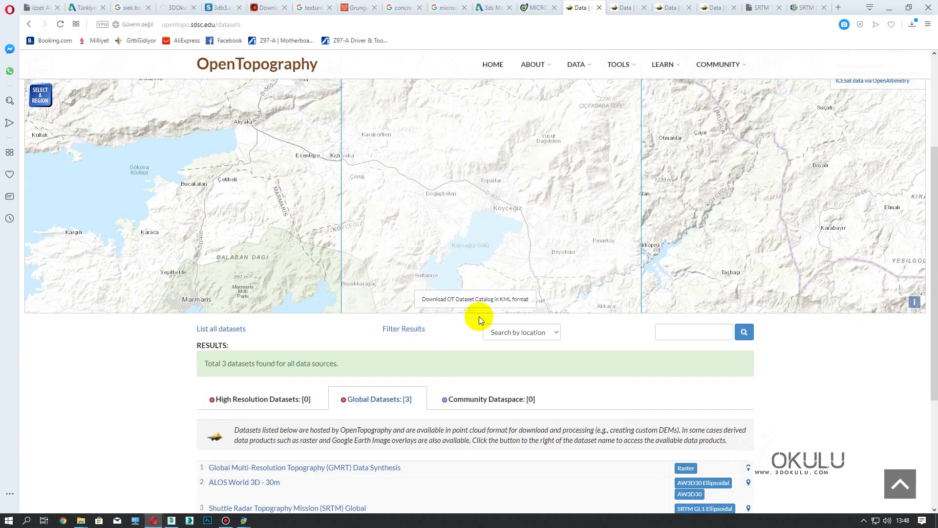
Step: Zoom and pan the OpenTopography map to frame the Köyceğiz dataset rectangle
scroll(719, 168, "down", 1)
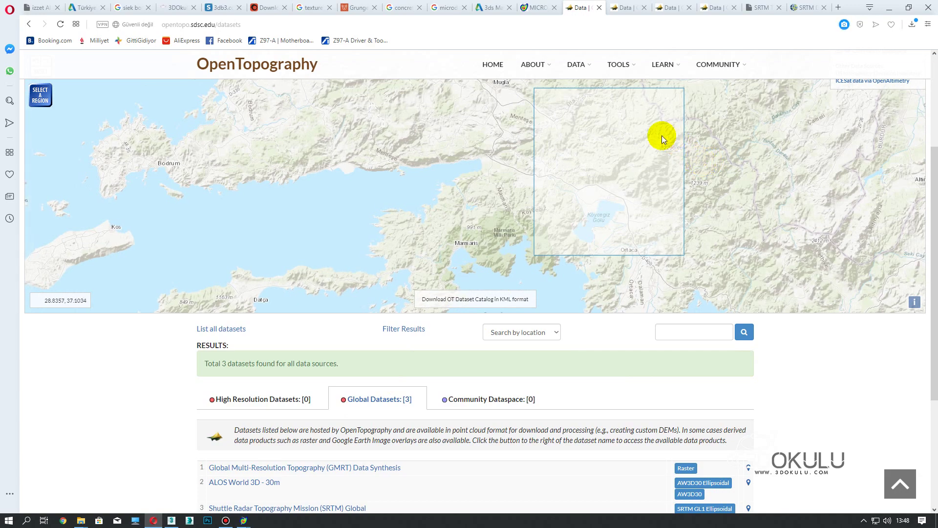
scroll(672, 143, "up", 1)
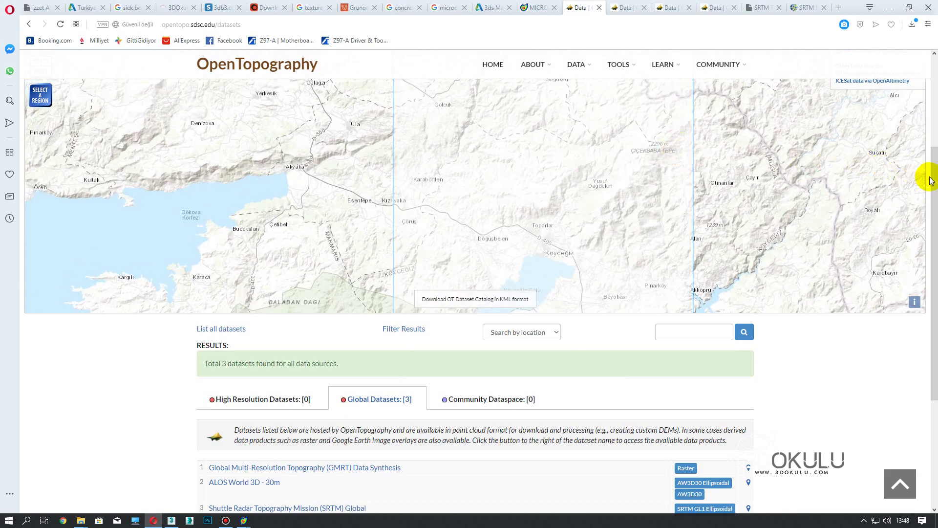
left_click_drag(931, 177, 931, 147)
scroll(646, 189, "down", 1)
left_click_drag(646, 192, 590, 198)
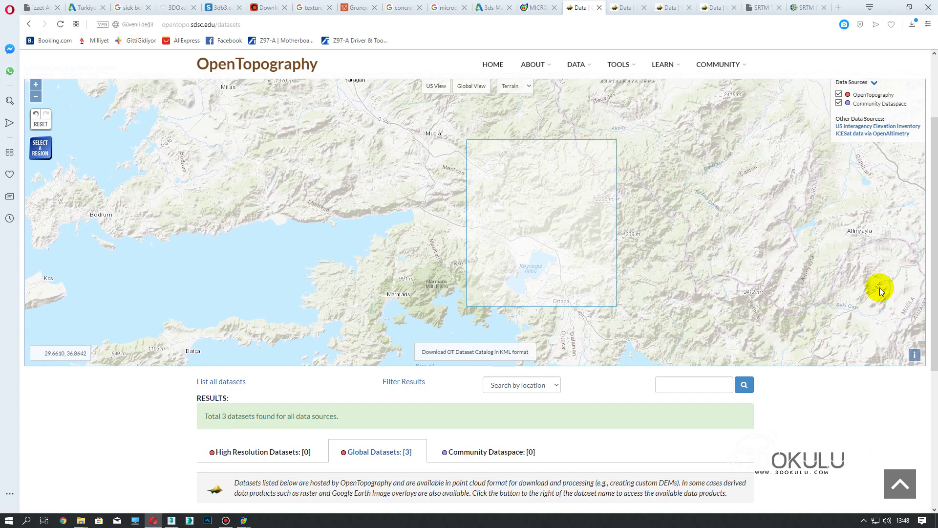
left_click(41, 86)
mouse_move(544, 188)
left_mouse_down()
mouse_move(519, 148)
mouse_move(501, 143)
left_mouse_up()
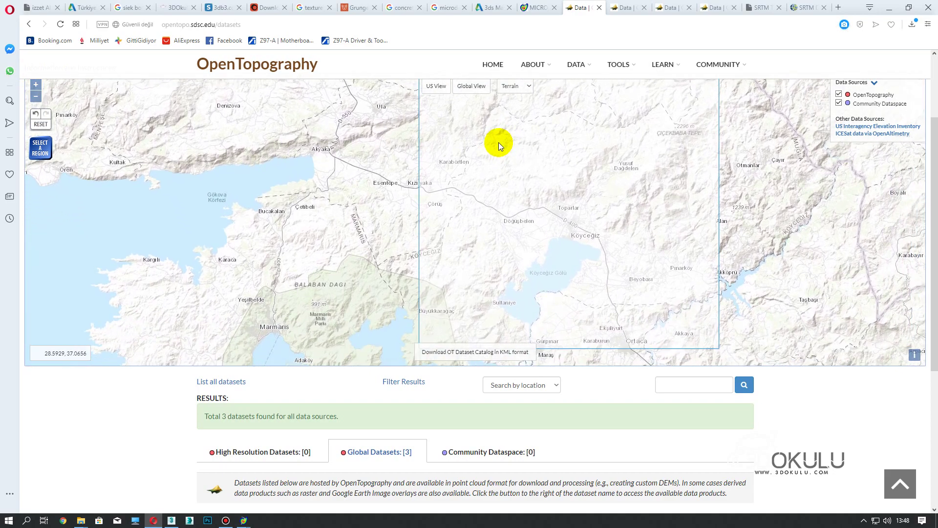
left_click(36, 99)
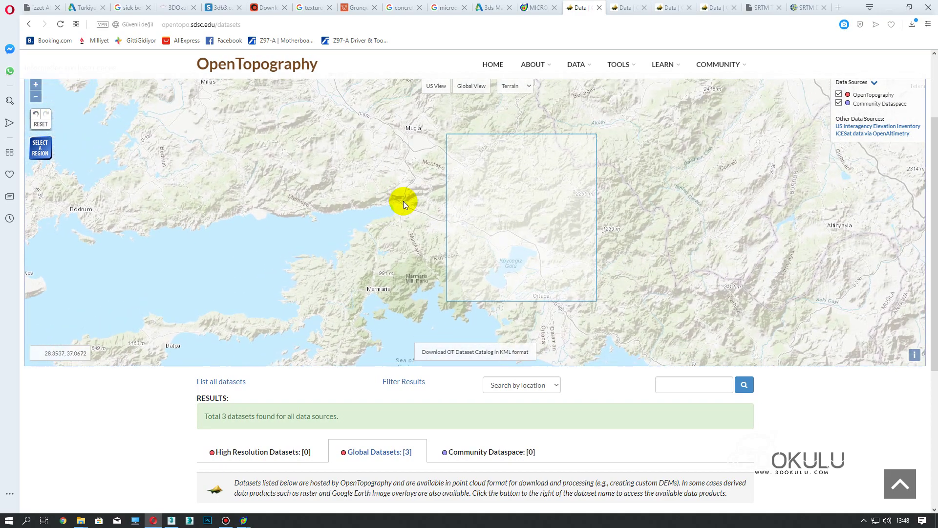
left_click_drag(403, 201, 417, 210)
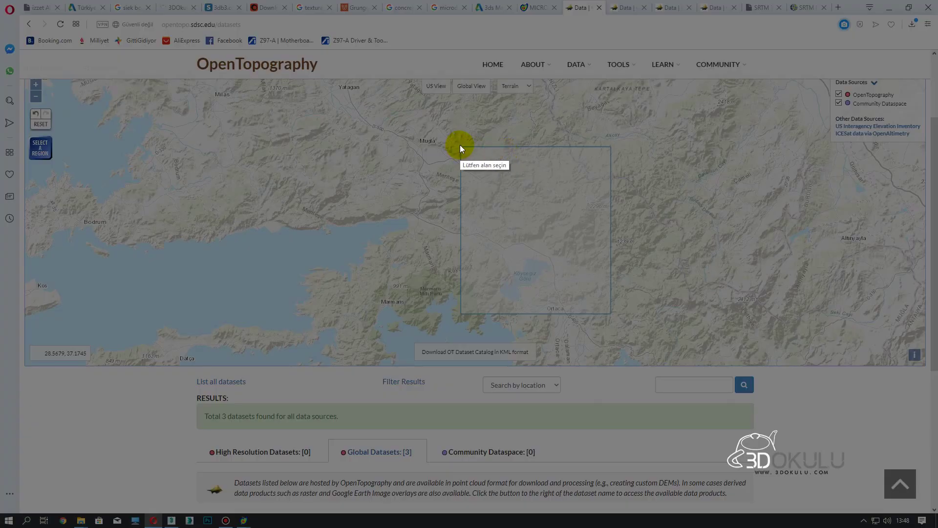
Step: Capture the dataset rectangle and save it as Screenshot_1.jpg on the desktop
mouse_move(459, 145)
left_mouse_down()
mouse_move(625, 316)
mouse_move(612, 315)
left_mouse_up()
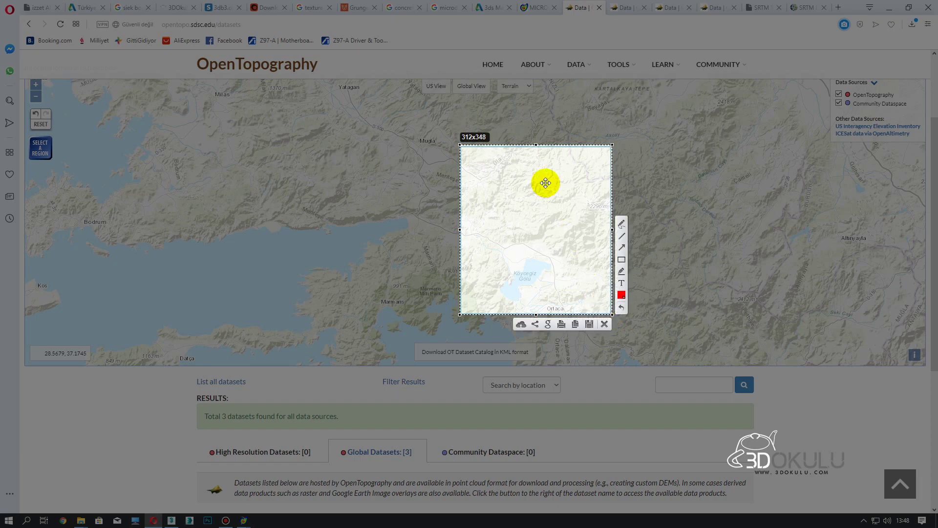
left_click_drag(535, 143, 535, 144)
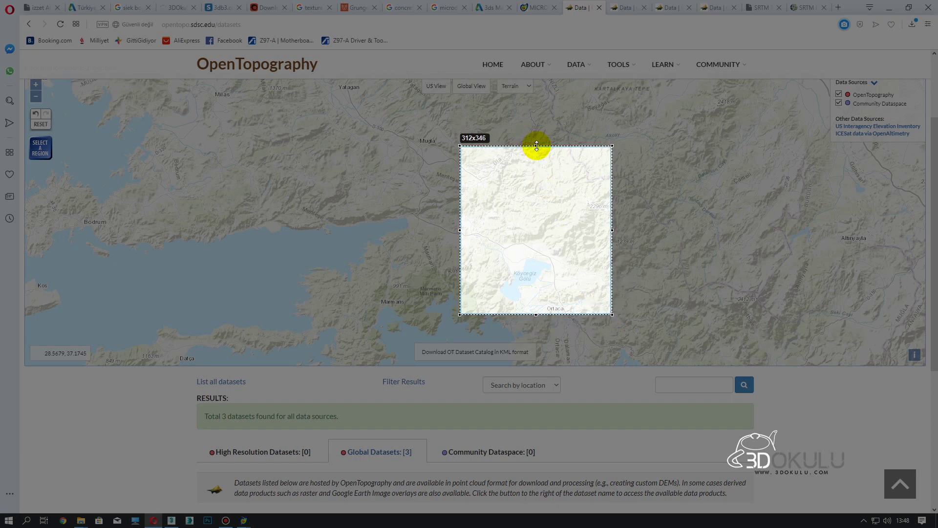
left_click(591, 323)
left_click(27, 76)
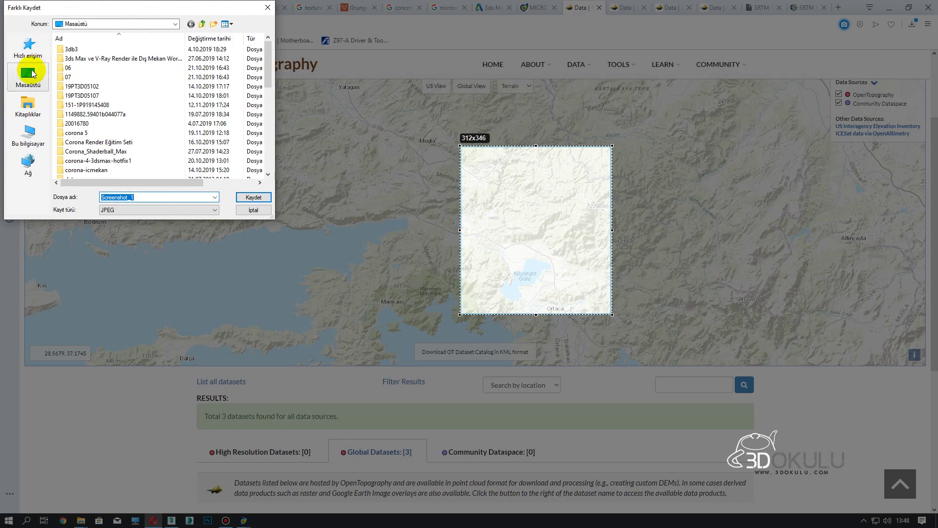
left_click(254, 197)
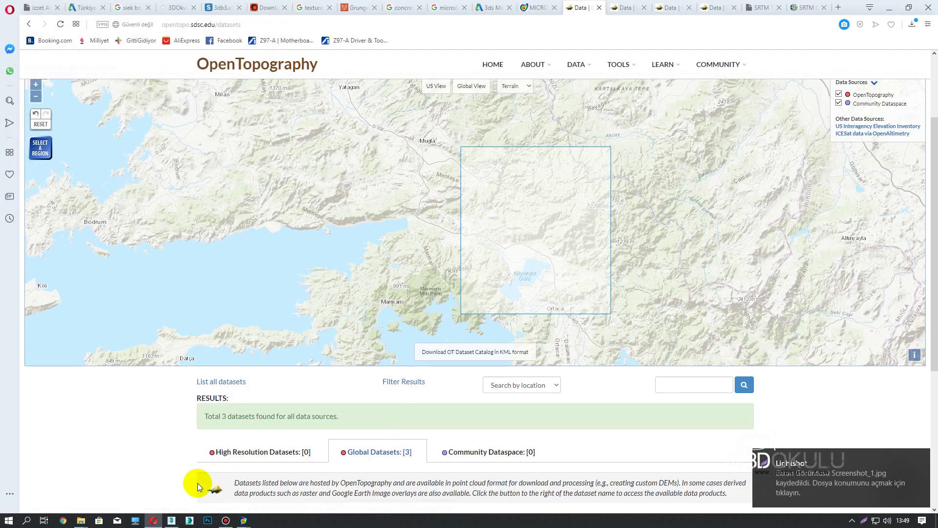
left_click(171, 520)
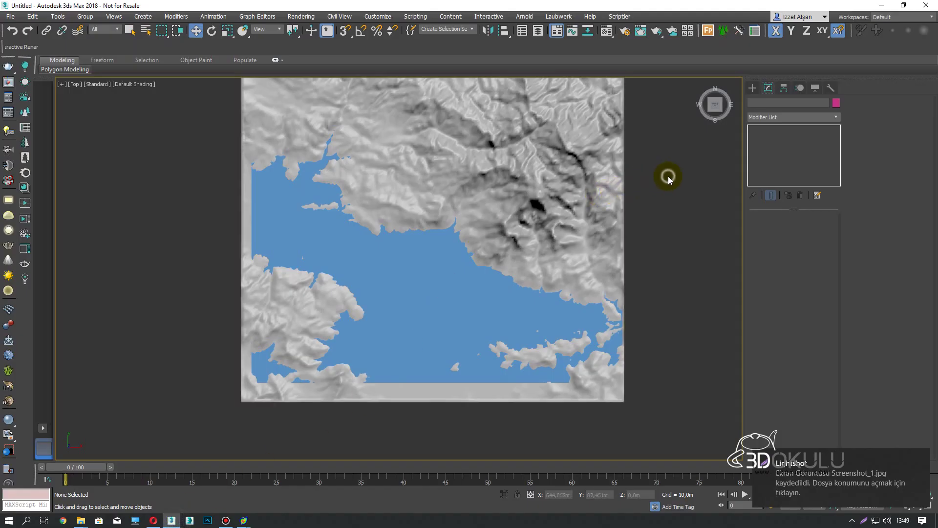
Step: Apply a material with Screenshot_1.jpg as its diffuse bitmap to the terrain, shown in the viewport
key("m")
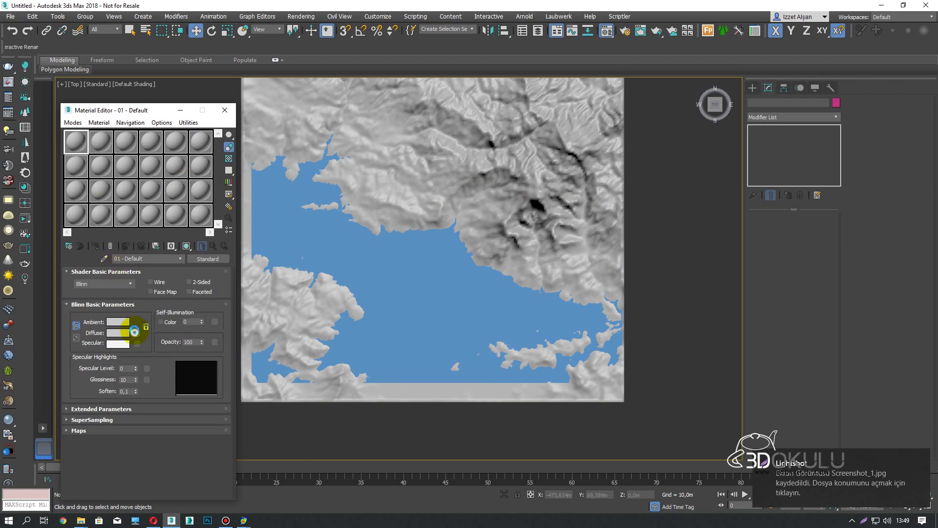
left_click(135, 334)
double_click(398, 142)
left_click(52, 104)
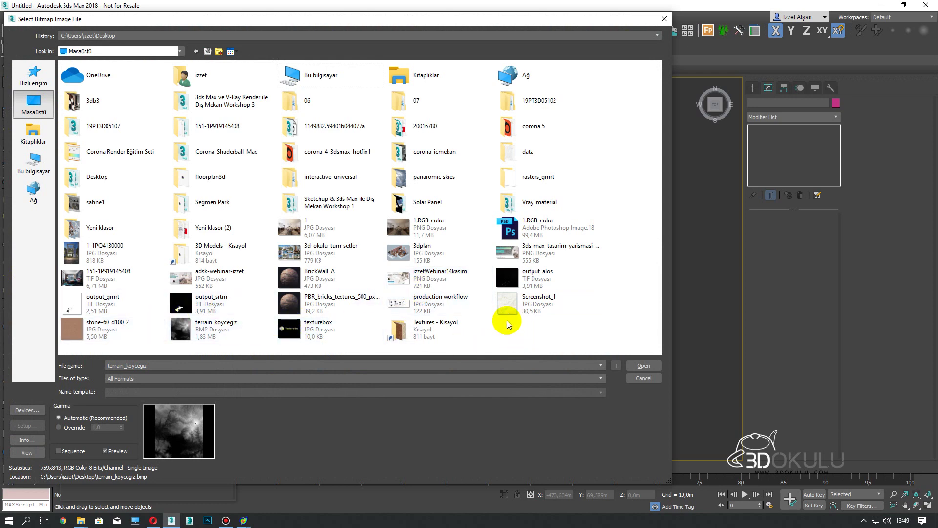
double_click(512, 299)
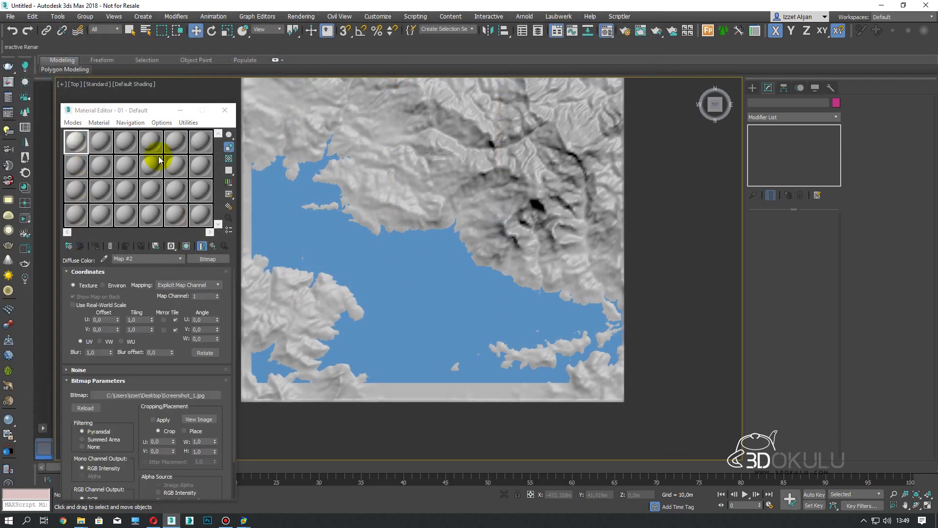
left_click_drag(75, 142, 414, 147)
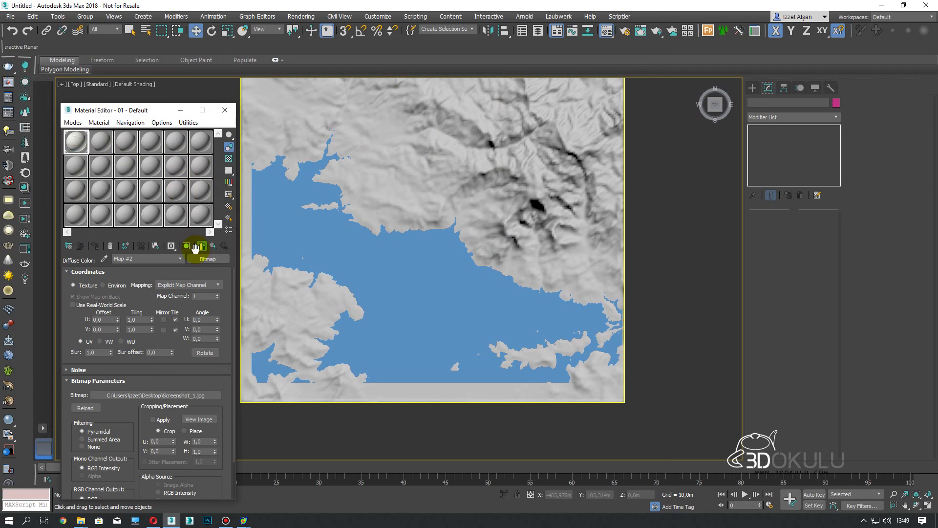
left_click(195, 247)
left_click(452, 275)
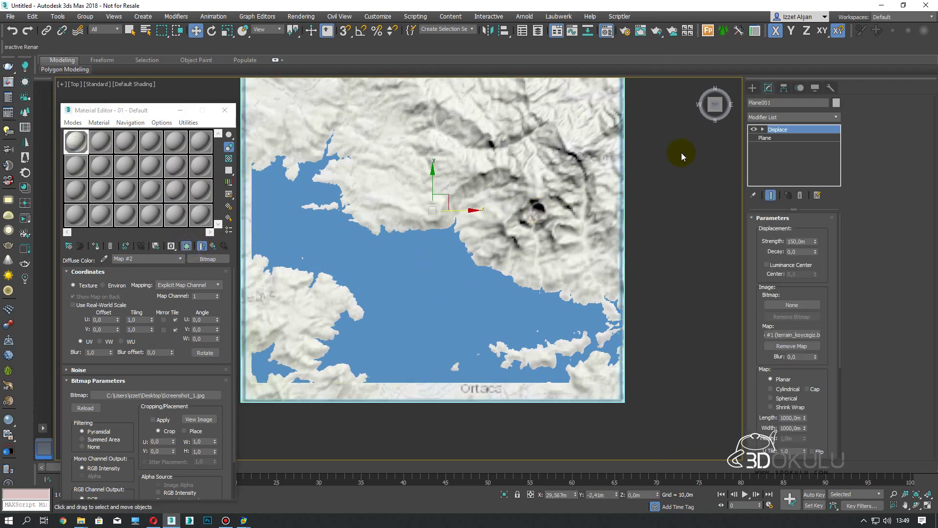
left_click(790, 119)
Step: Shift the blue sea plane Plane002 south along Y, clear of the terrain
type("u")
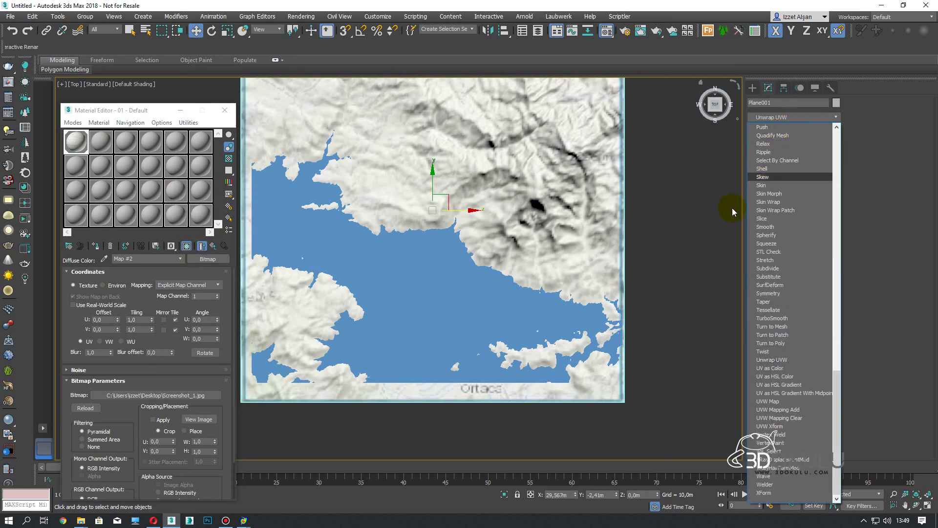
left_click(482, 289)
right_click(473, 289)
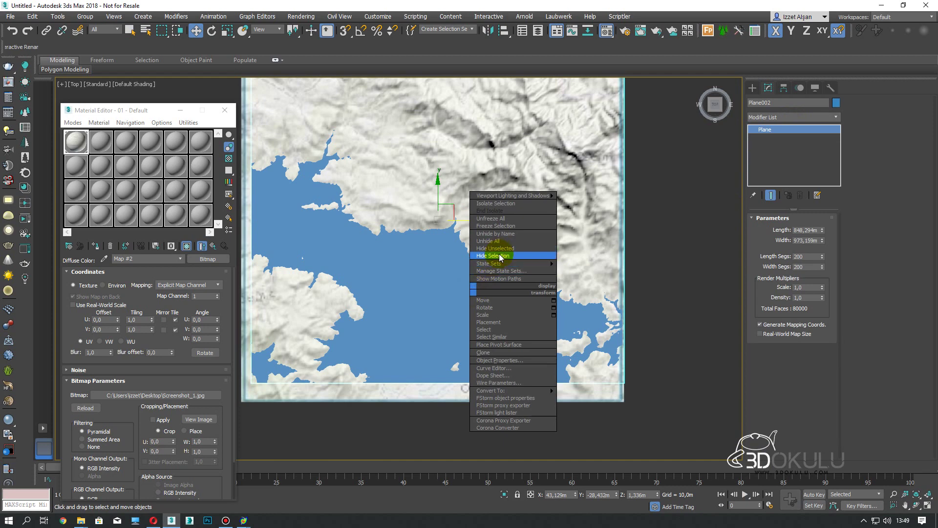
left_click(502, 255)
right_click(477, 270)
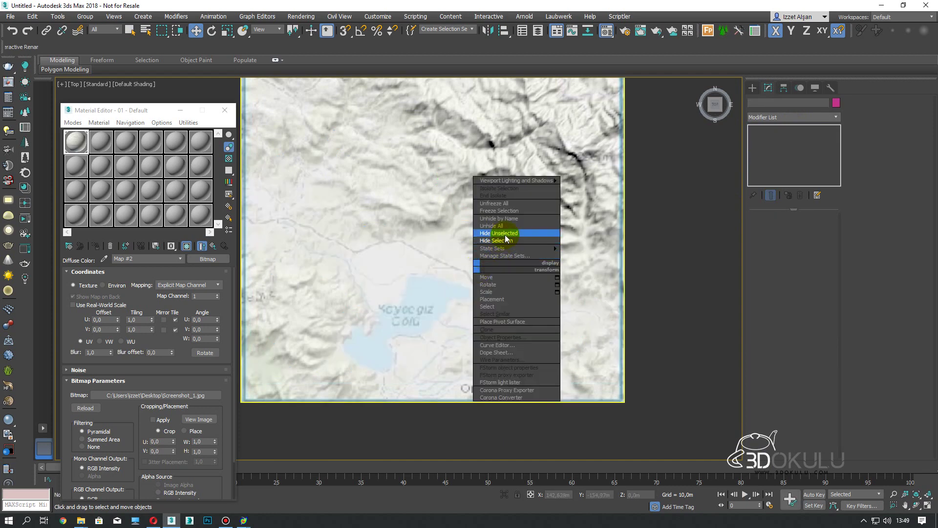
left_click(503, 226)
left_click(305, 198)
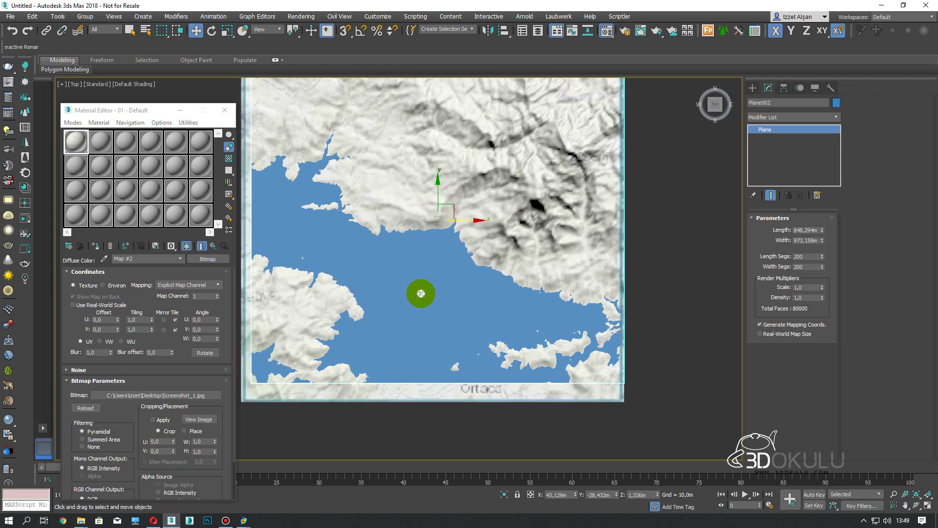
left_click_drag(439, 194, 438, 519)
middle_click_drag(428, 381, 480, 315)
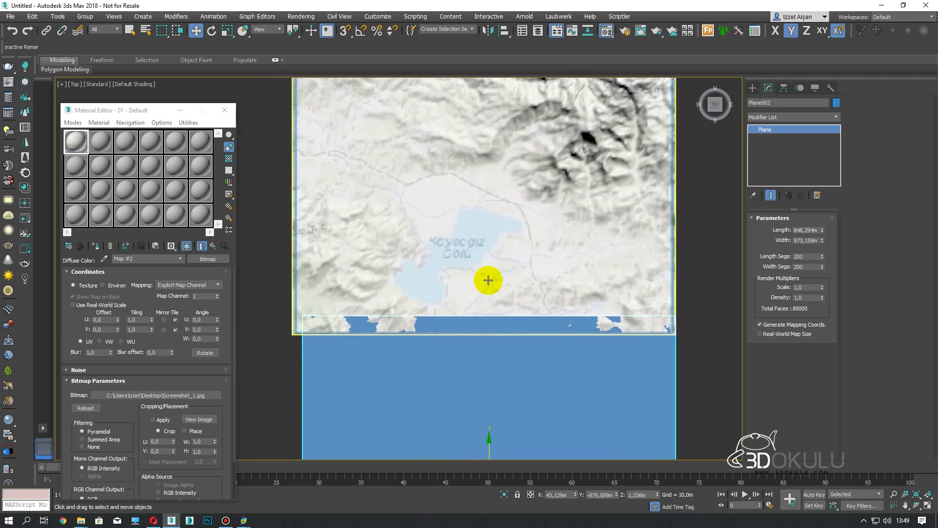
left_click(750, 88)
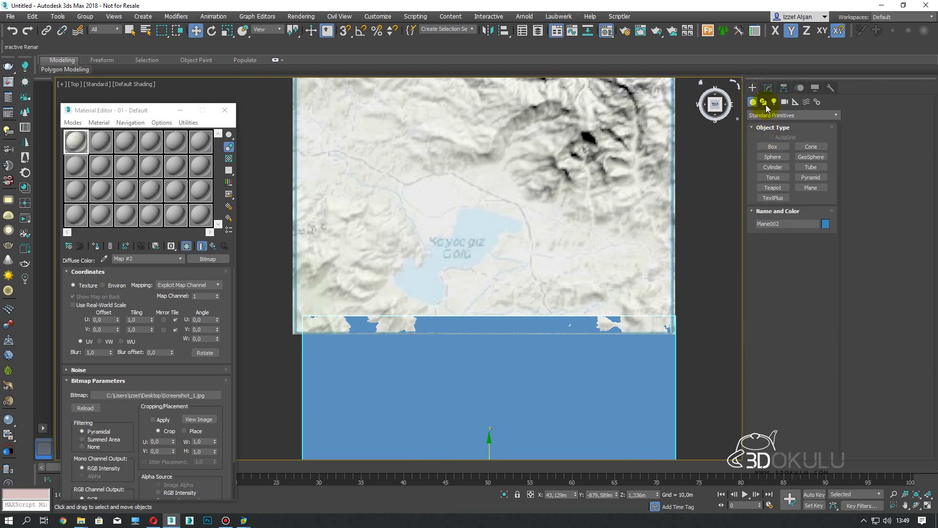
left_click(763, 102)
Step: Start a Line shape and place the first shoreline points along the lake's south shore
left_click(773, 154)
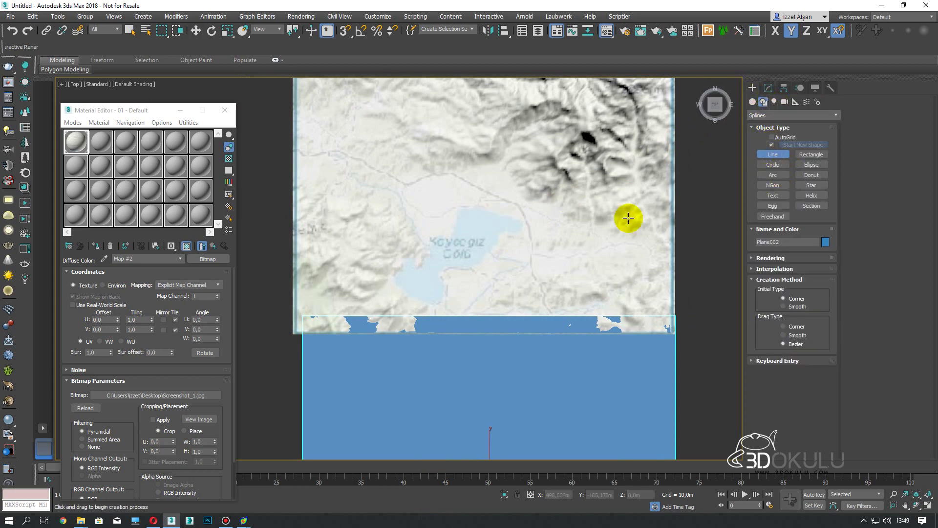
scroll(495, 291, "up", 2)
scroll(439, 308, "up", 2)
scroll(381, 308, "up", 1)
left_click(353, 272)
left_click(376, 309)
left_click(385, 324)
left_click(419, 337)
left_click(452, 349)
left_click(486, 342)
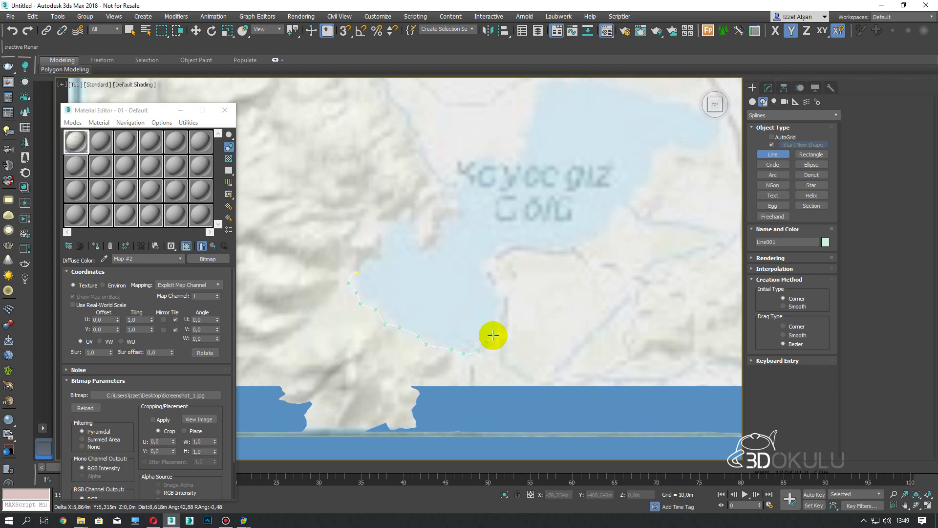
Step: Continue the outline along the north shore and around the lake's northeast corner
left_click(495, 250)
left_click(549, 256)
left_click(577, 248)
left_click(597, 239)
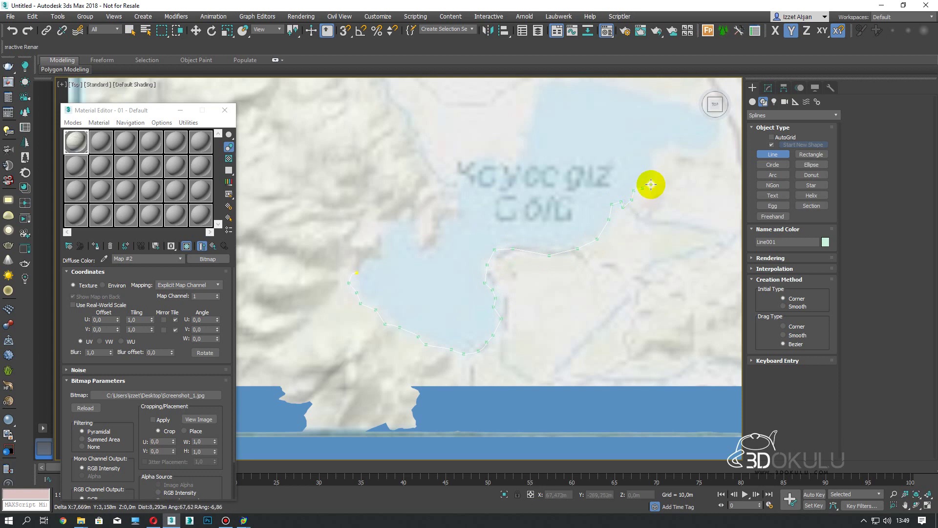
left_click(651, 157)
left_click(662, 142)
left_click(699, 145)
middle_click_drag(708, 146, 567, 345)
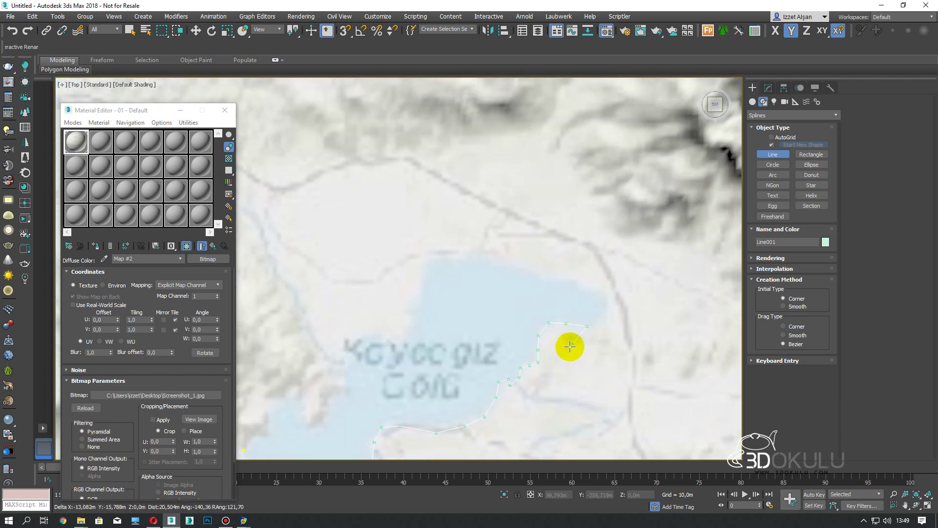
left_click(604, 294)
left_click(589, 287)
left_click(546, 277)
left_click(517, 262)
left_click(494, 260)
Step: Trace outline points down the lake's west shore
left_click(454, 252)
left_click(419, 258)
left_click(424, 273)
left_click(419, 288)
left_click(410, 312)
left_click(397, 340)
left_click(344, 345)
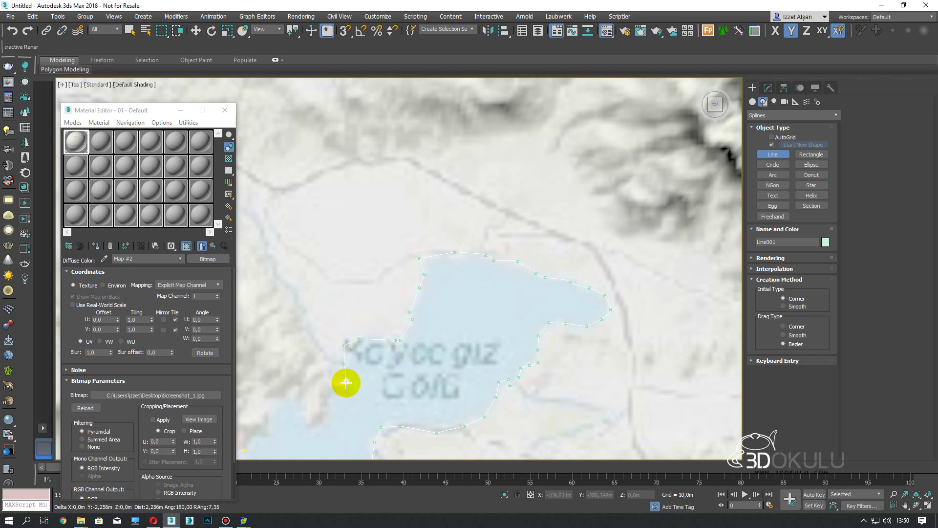
left_click(325, 411)
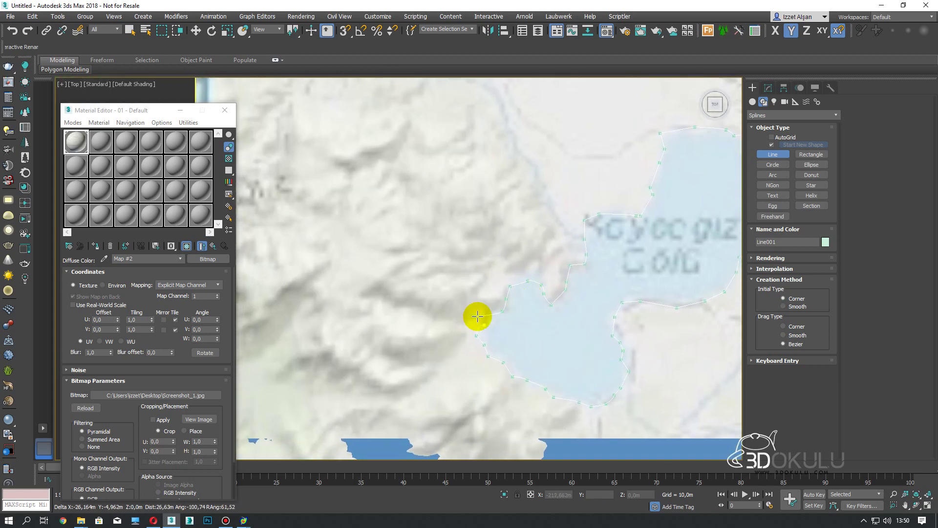
Step: Close the spline at its first vertex and tilt the view to see the terrain
left_click(484, 324)
left_click(452, 291)
scroll(425, 347, "down", 2)
scroll(494, 360, "down", 1)
mouse_move(494, 360)
middle_mouse_down("alt")
mouse_move(397, 342)
mouse_move(464, 320)
mouse_move(412, 346)
mouse_move(431, 320)
middle_mouse_up("alt")
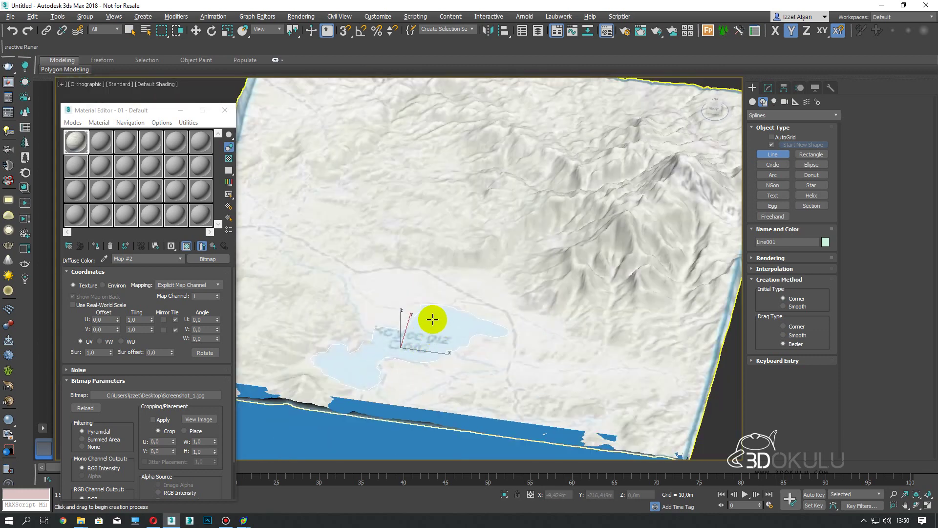
Step: Finish the line and raise the Line001 lake outline above the terrain on Z
scroll(430, 308, "down", 2)
right_click(388, 314)
left_click_drag(399, 318, 401, 273)
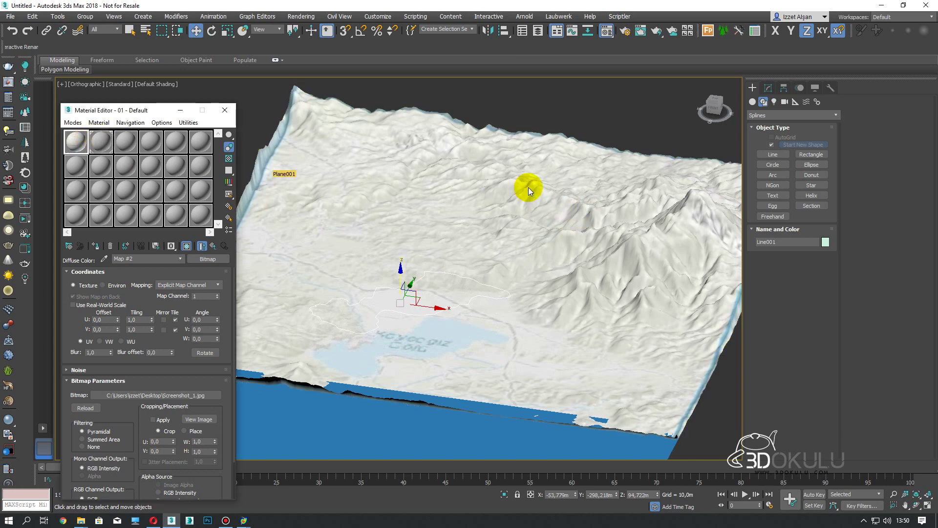
Step: Give the terrain a plain grey material and clone a copy of it beside the original
left_click_drag(100, 141, 527, 184)
left_click(590, 105)
left_click(457, 305)
left_click(571, 261)
scroll(629, 209, "down", 5)
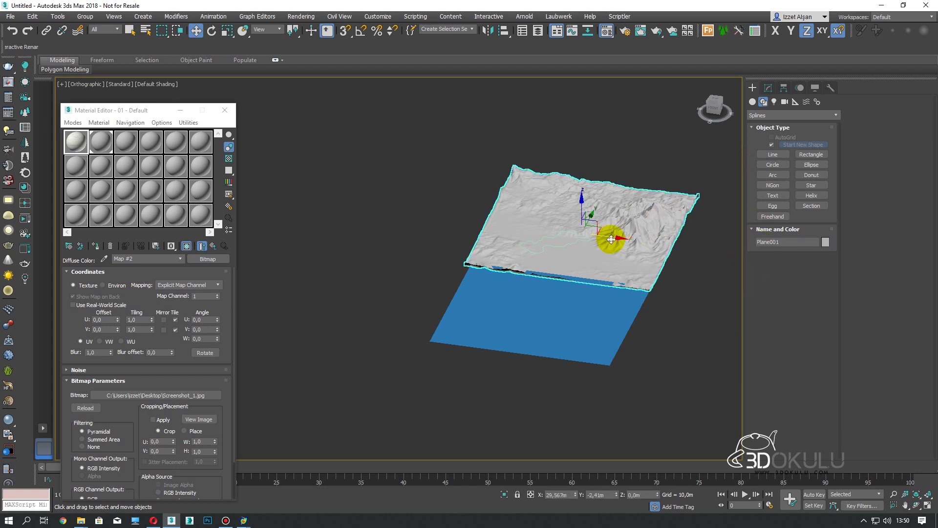
left_click_drag(608, 237, 322, 200, "shift")
left_click(452, 301)
Step: Convert the original Plane001 terrain to Editable Poly
left_click(579, 208)
left_click(768, 88)
right_click(608, 206)
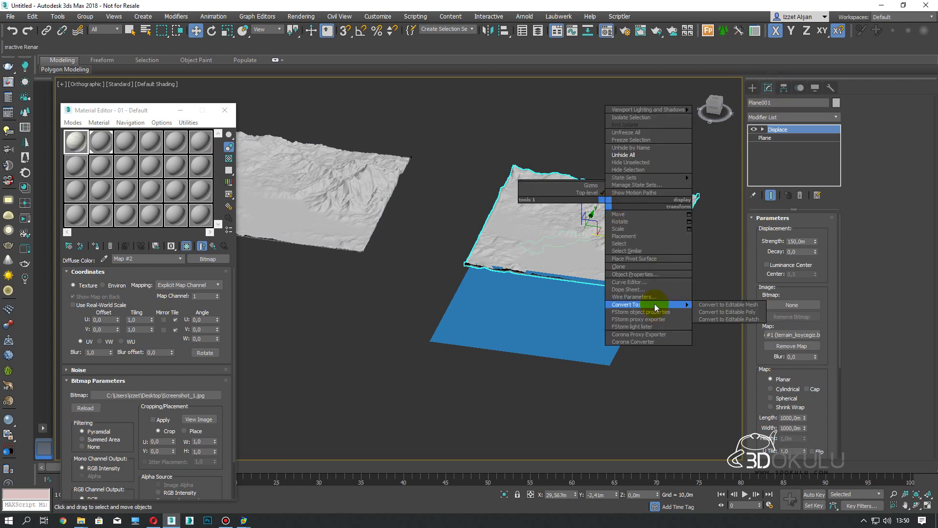
left_click(739, 311)
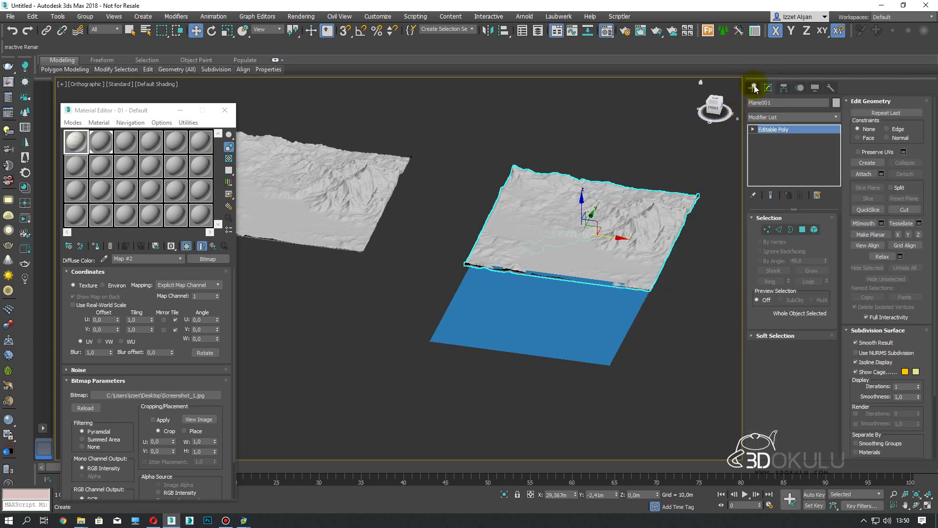
Step: Show the Extended Primitives object types in Create > Geometry
left_click(755, 88)
left_click(786, 115)
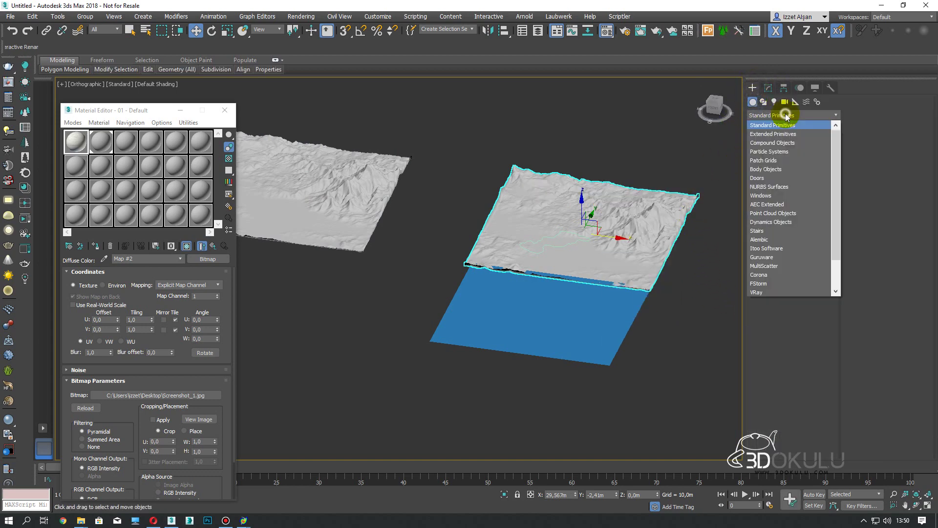
left_click(779, 135)
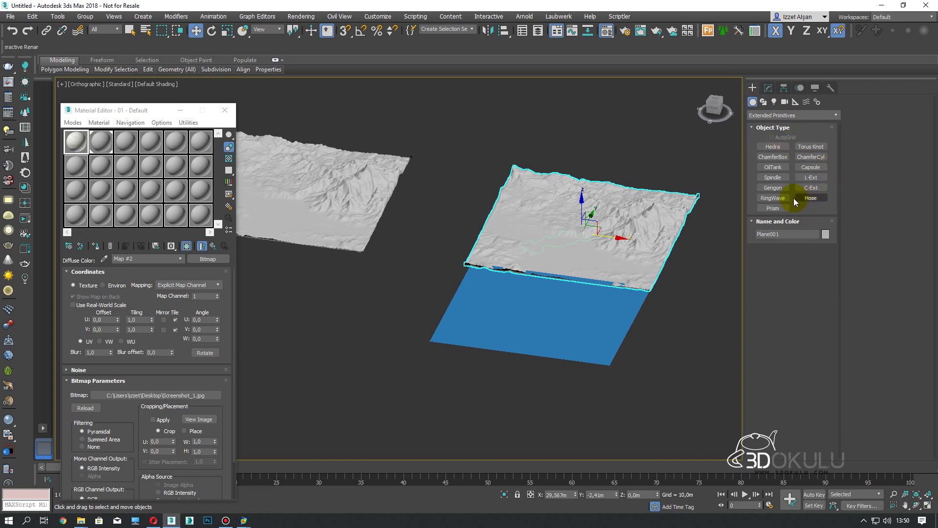
Step: Make the terrain a ShapeMerge compound with Line001 picked as the shape, showing edged faces
left_click(784, 115)
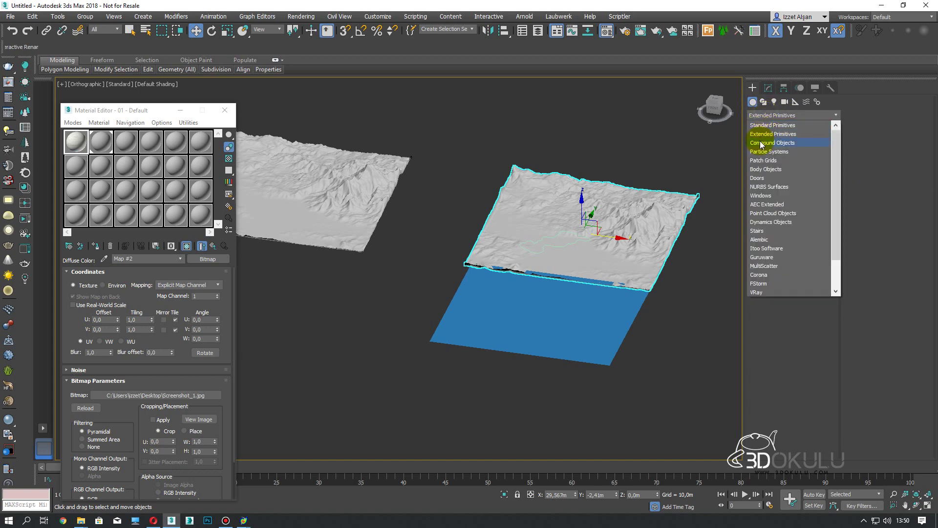
left_click(761, 144)
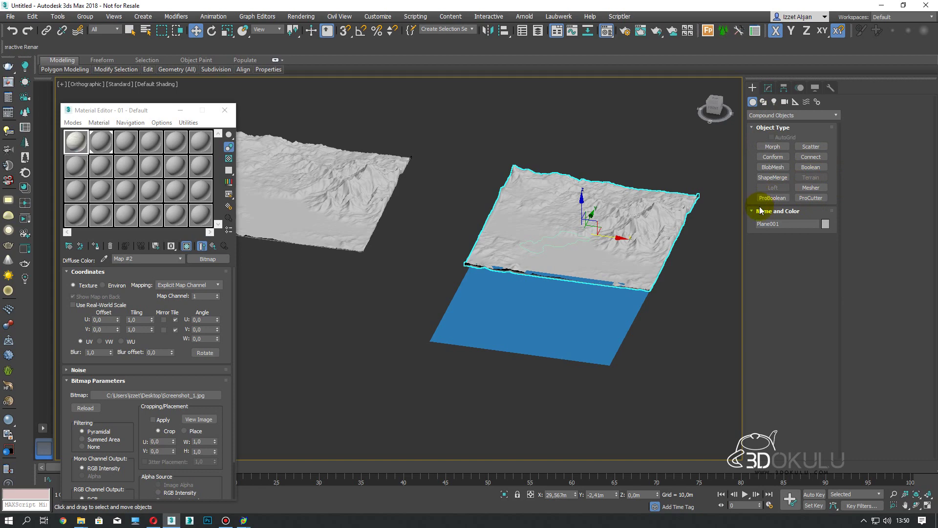
left_click(774, 178)
scroll(635, 242, "up", 5)
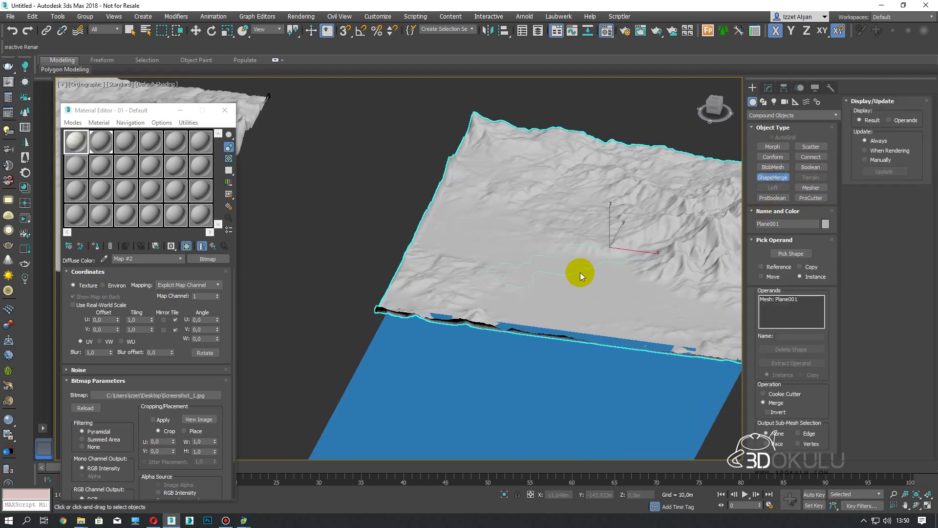
middle_click_drag(702, 288, 688, 328)
left_click(791, 253)
left_click(554, 312)
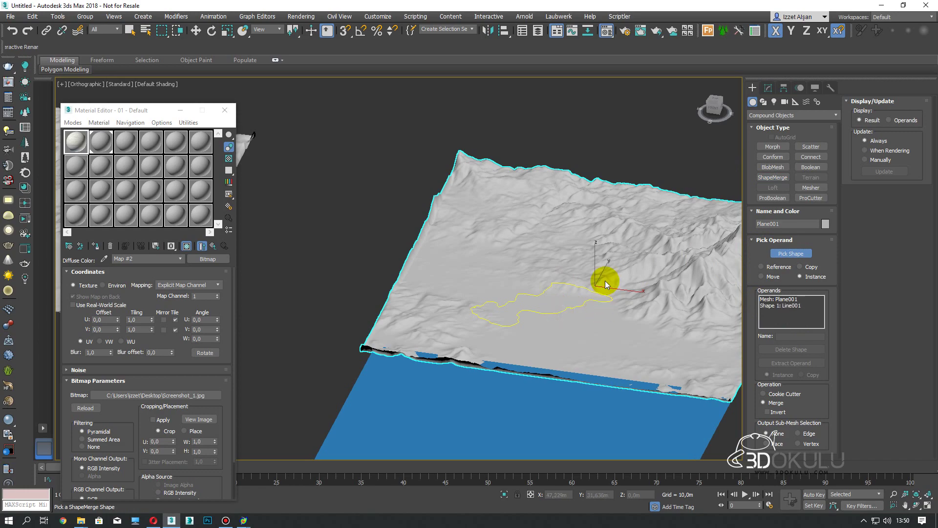
key("F4")
scroll(540, 320, "up", 5)
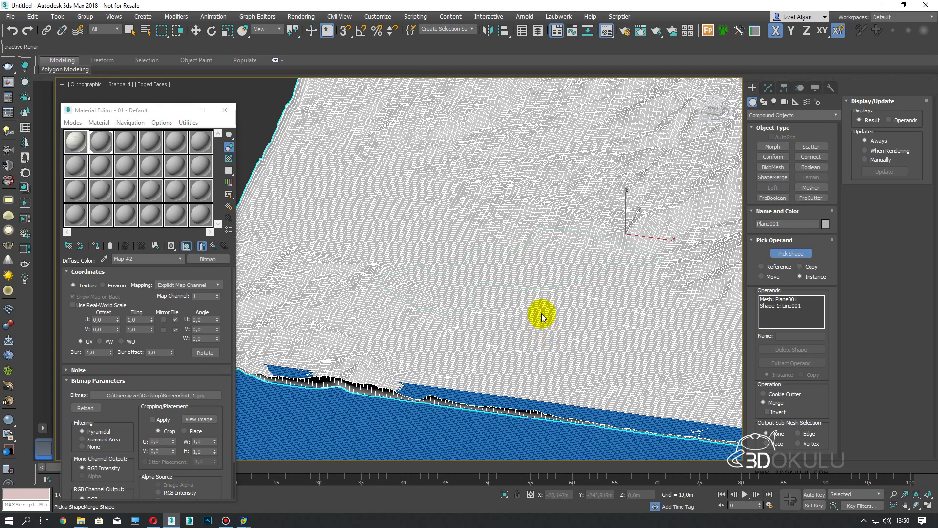
left_click(768, 88)
right_click(782, 156)
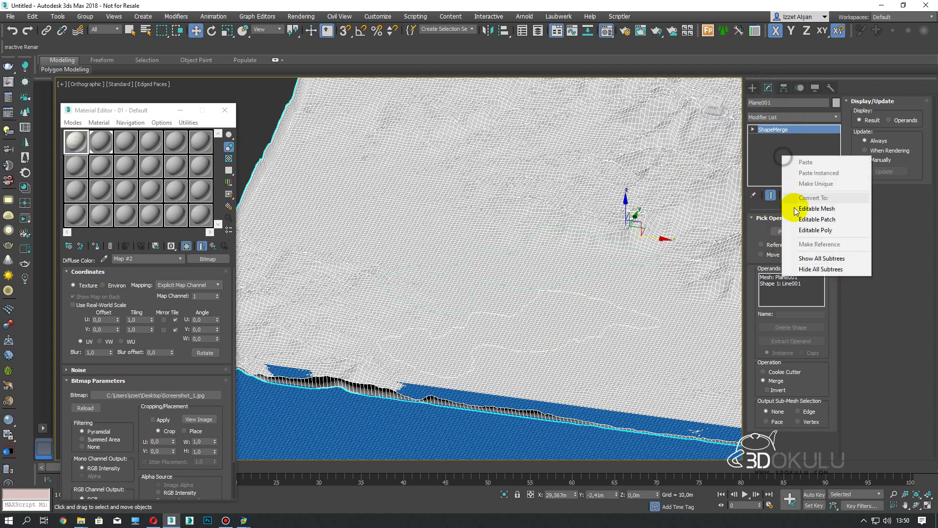
left_click(812, 231)
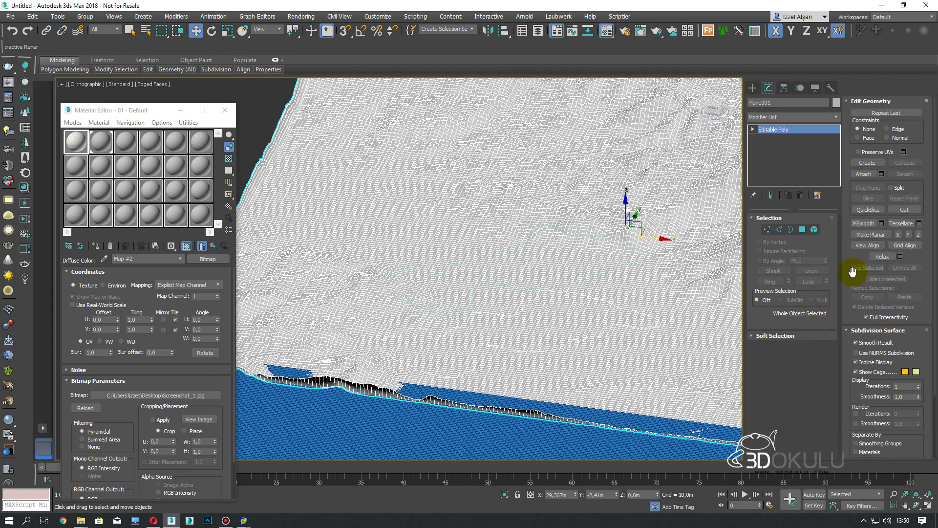
left_click(802, 229)
key("ctrl+a")
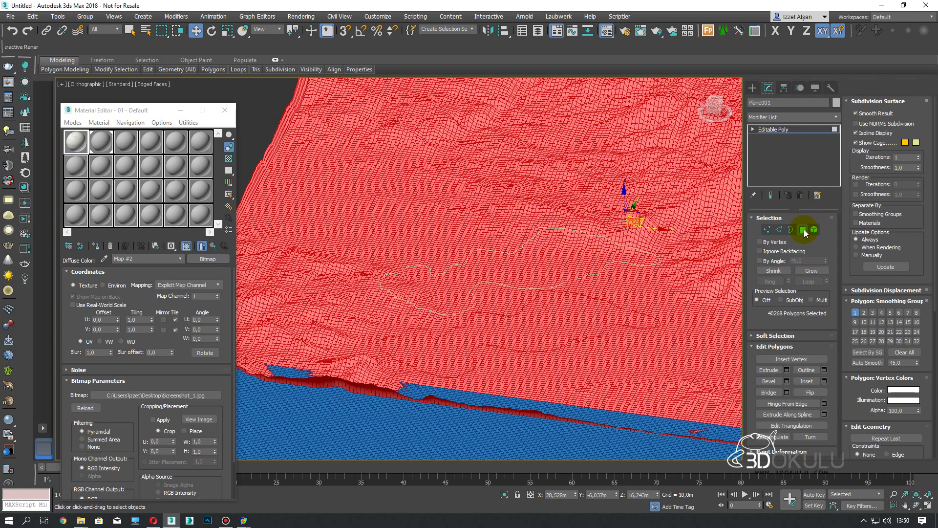
left_click(779, 230)
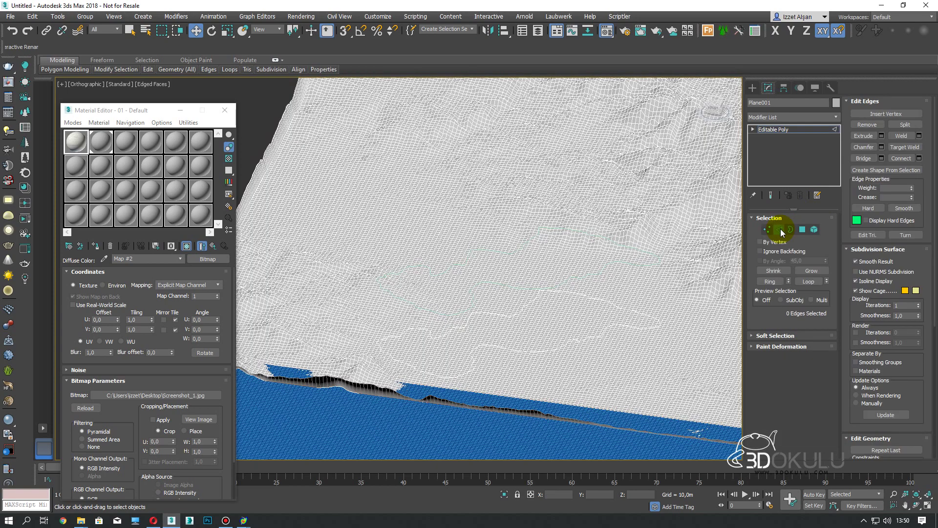
scroll(577, 341, "up", 5)
left_click(556, 335)
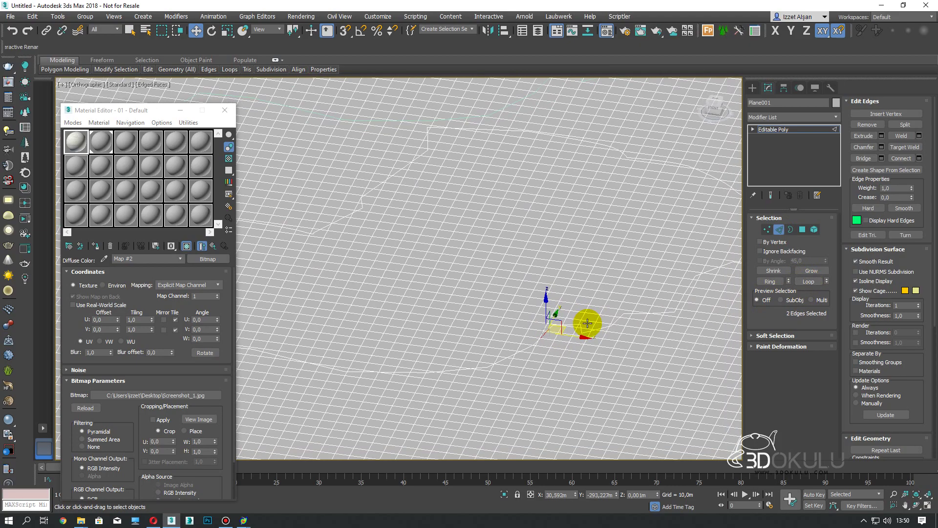
middle_click_drag(589, 325, 760, 261, "alt")
middle_click_drag(513, 314, 535, 332, "alt")
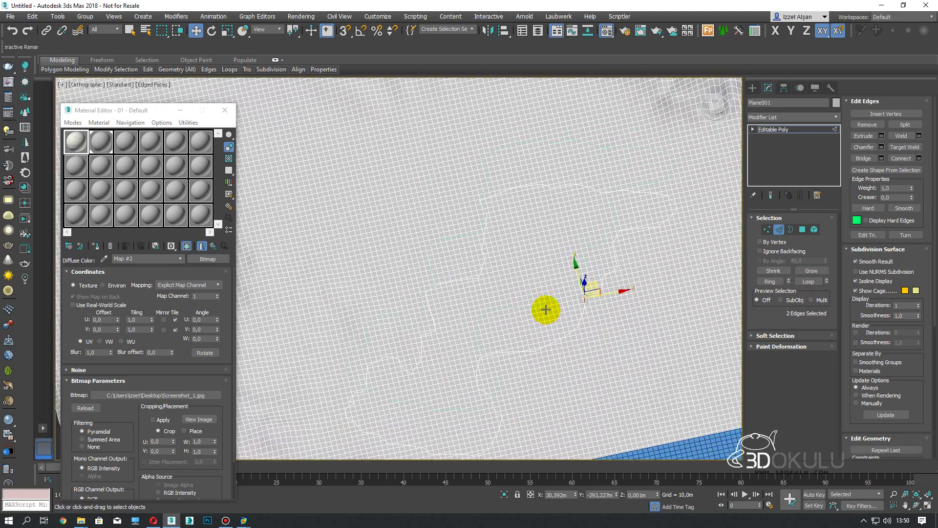
key("t")
scroll(547, 307, "down", 3)
mouse_move(559, 324)
middle_mouse_down("alt")
mouse_move(582, 351)
mouse_move(550, 314)
mouse_move(546, 283)
middle_mouse_up("alt")
left_click(557, 278)
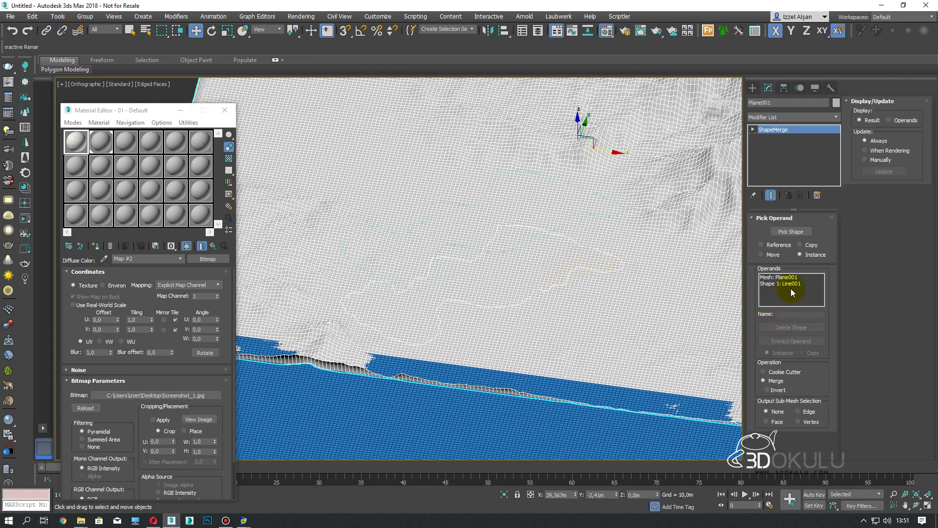
Step: Select the Line001 operand and add an Edit Poly modifier to the terrain
left_click(791, 284)
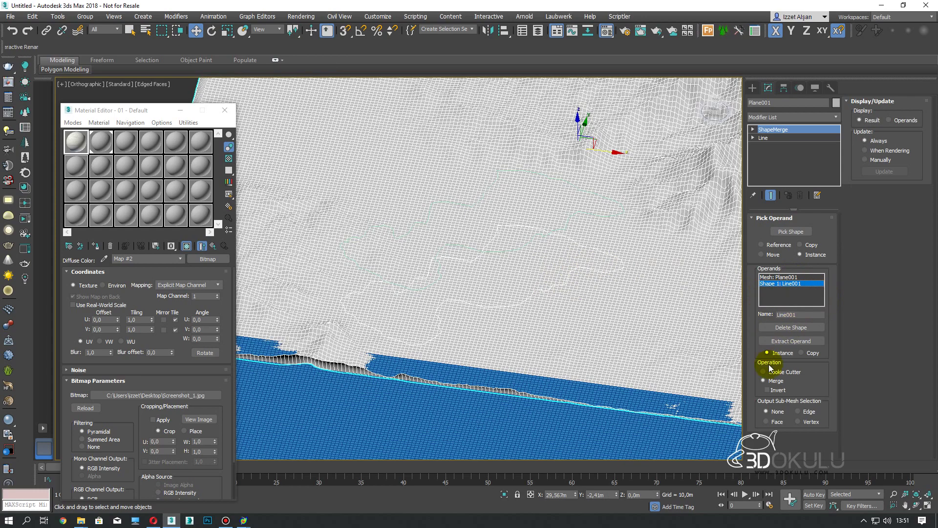
mouse_move(550, 224)
middle_mouse_down()
mouse_move(561, 262)
mouse_move(526, 270)
mouse_move(666, 258)
middle_mouse_up()
key("F3")
left_click(796, 117)
key("e")
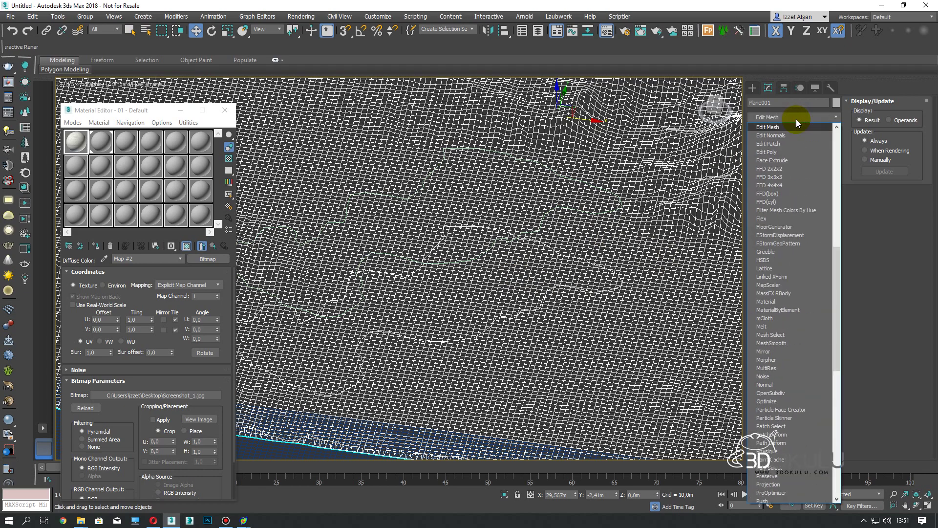
left_click(778, 152)
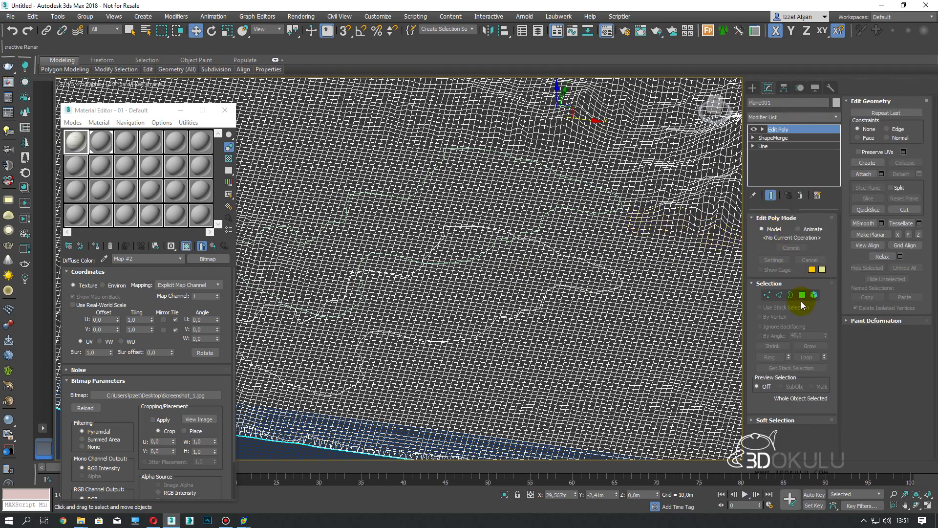
Step: Enter Polygon mode to pick up the 1507 lake polygons and reveal the soft selection settings
left_click(800, 297)
mouse_move(523, 284)
middle_mouse_down("alt")
mouse_move(570, 328)
mouse_move(565, 315)
mouse_move(536, 314)
middle_mouse_up("alt")
key("F3")
scroll(536, 314, "up", 3)
scroll(536, 314, "up", 2)
scroll(550, 311, "up", 2)
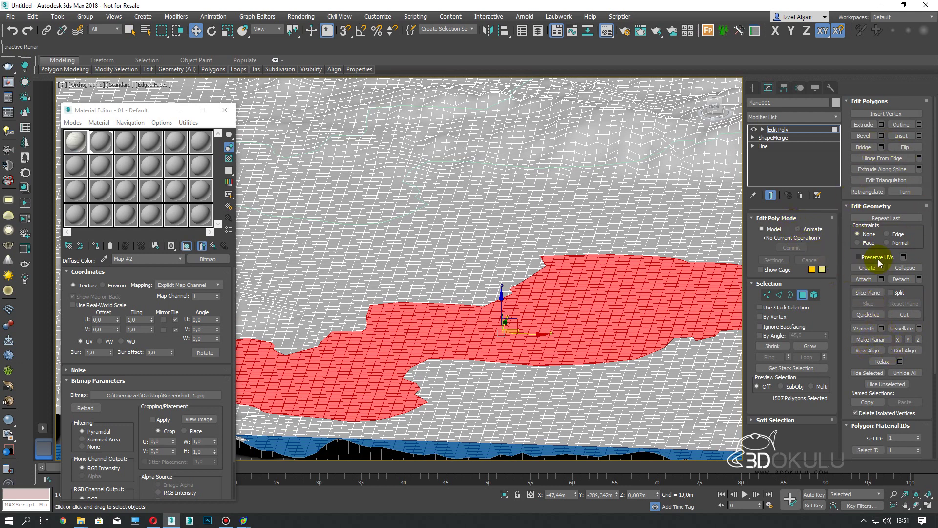
left_click_drag(774, 420, 871, 100)
Step: Turn on soft selection, tighten the falloff to 3.253 m, and push the lake polygons down
left_click(856, 113)
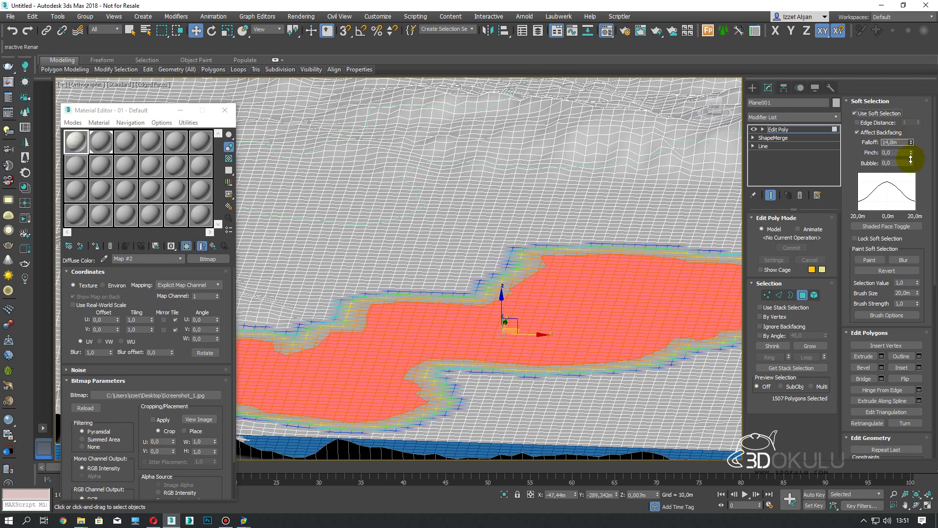
left_click_drag(910, 144, 920, 190)
middle_click_drag(441, 305, 448, 295, "alt")
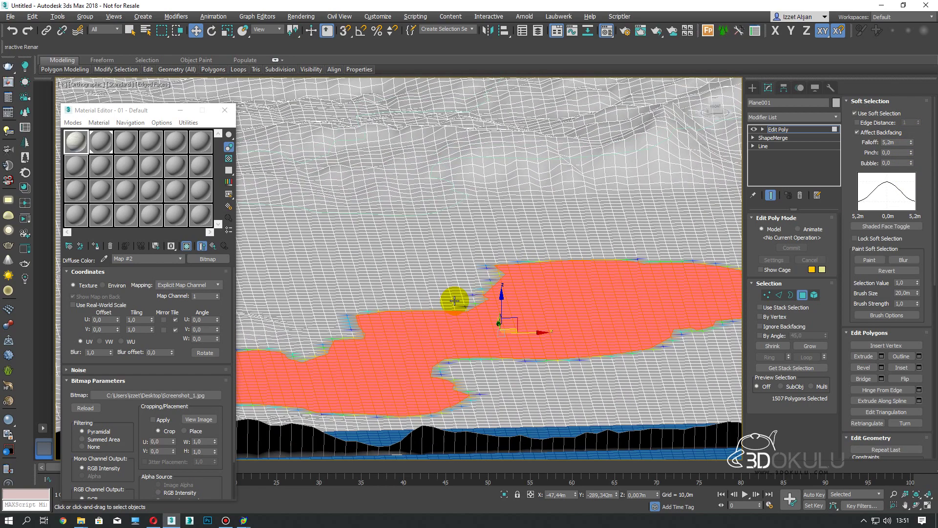
left_click_drag(501, 307, 502, 309)
left_click_drag(911, 150, 911, 153)
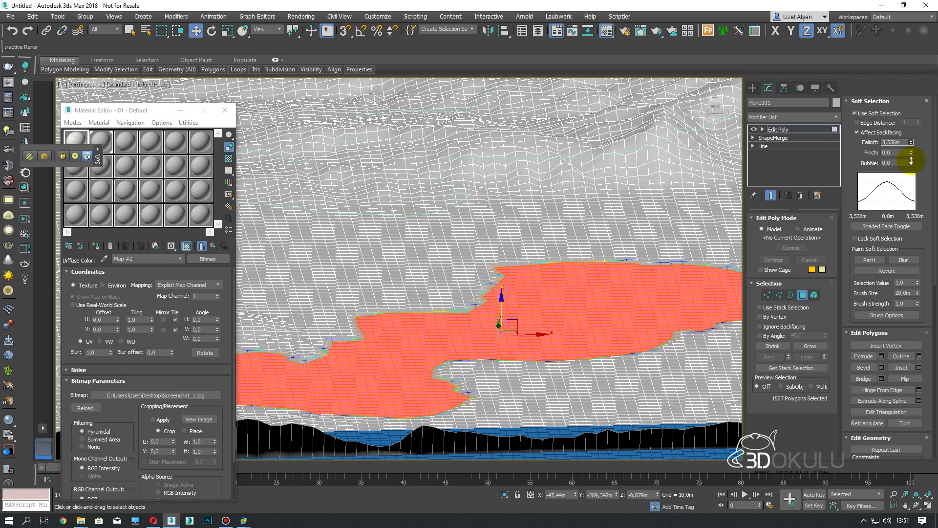
left_click_drag(502, 310, 517, 309)
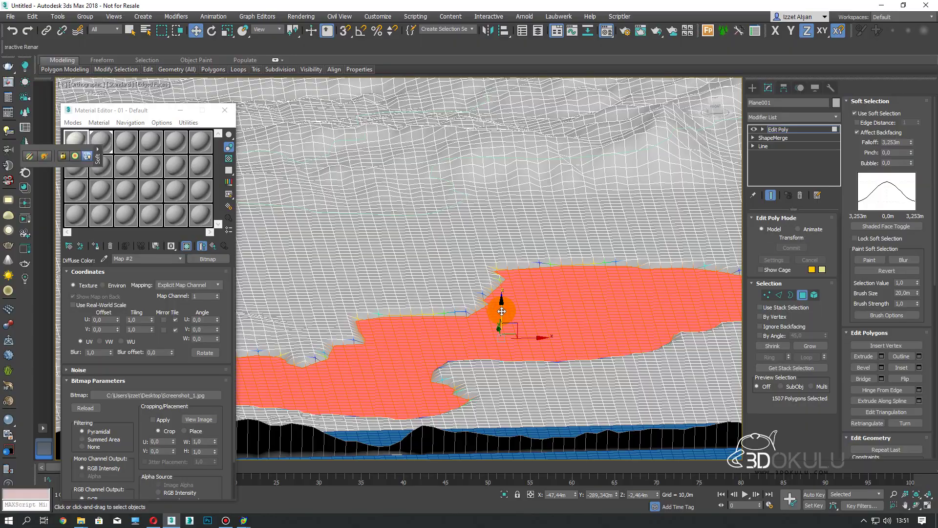
Step: Exit Polygon mode, orbit out over the whole terrain, and select the blue sea plane
mouse_move(614, 299)
middle_mouse_down("alt")
mouse_move(670, 288)
mouse_move(690, 295)
mouse_move(632, 298)
mouse_move(607, 278)
mouse_move(618, 287)
mouse_move(569, 302)
middle_mouse_up("alt")
left_click(804, 295)
mouse_move(705, 293)
middle_mouse_down("alt")
mouse_move(603, 262)
mouse_move(588, 286)
middle_mouse_up("alt")
scroll(629, 283, "down", 5)
left_click(559, 343)
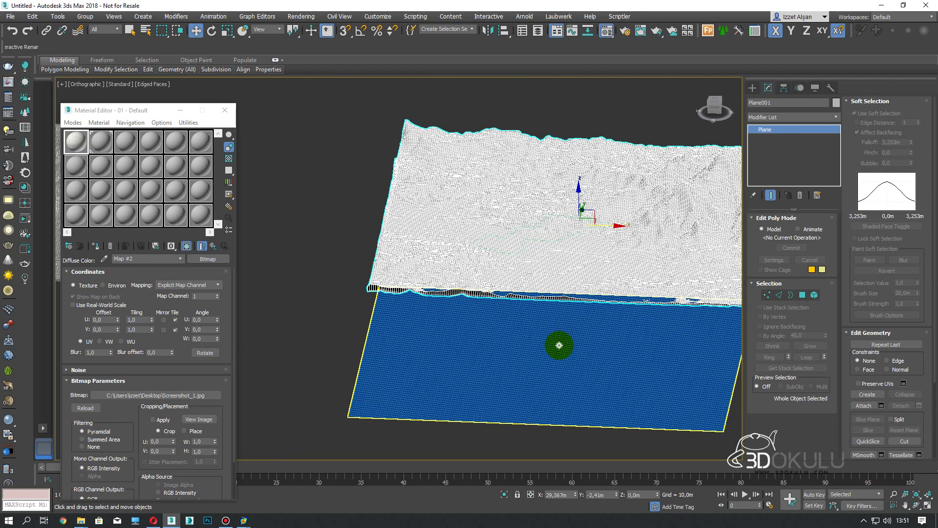
Step: Set Plane002 to 1×1 segments with 200 m length and width
left_click(822, 258)
right_click(822, 267)
middle_click_drag(662, 266, 601, 291)
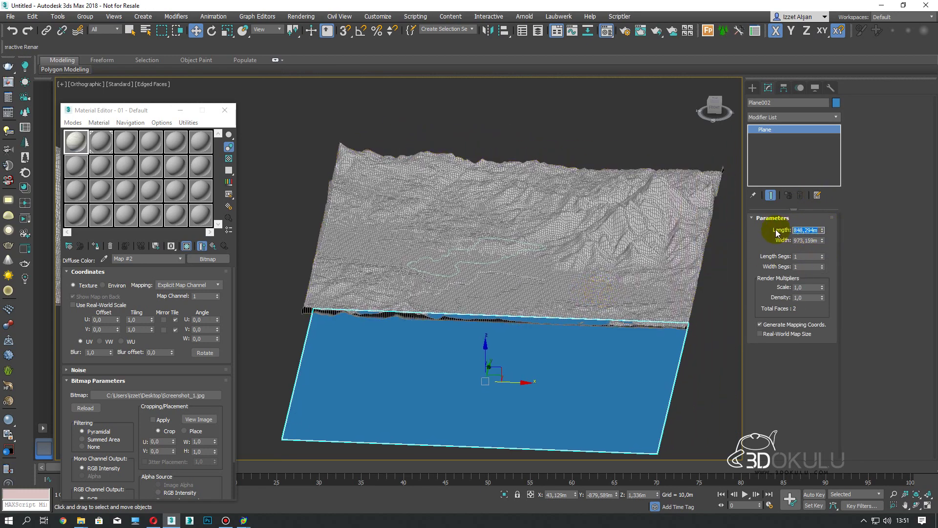
type("50")
key("Tab")
type("50")
key("Return")
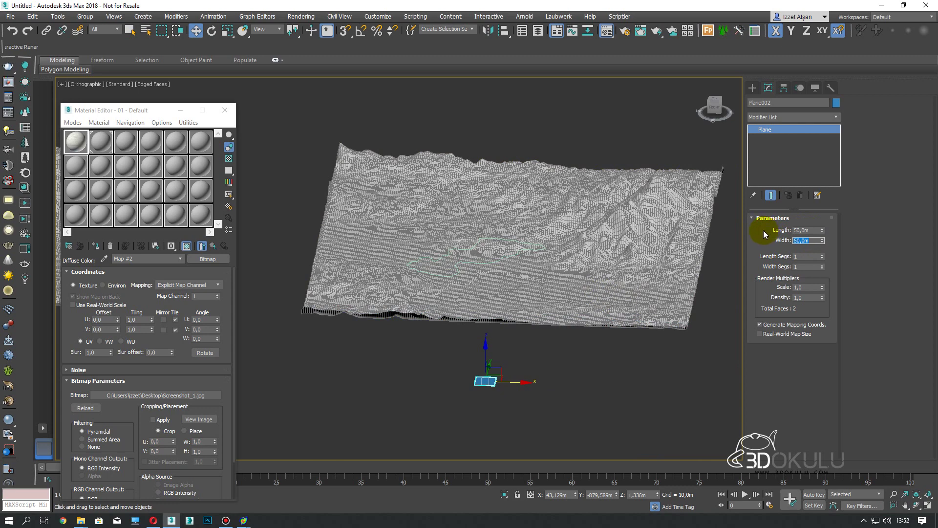
left_click(806, 229)
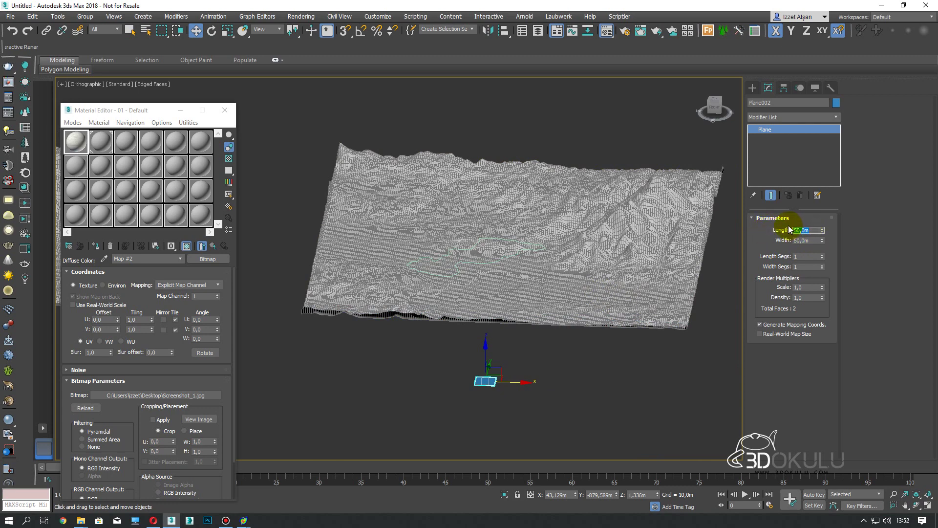
type("0")
key("Return")
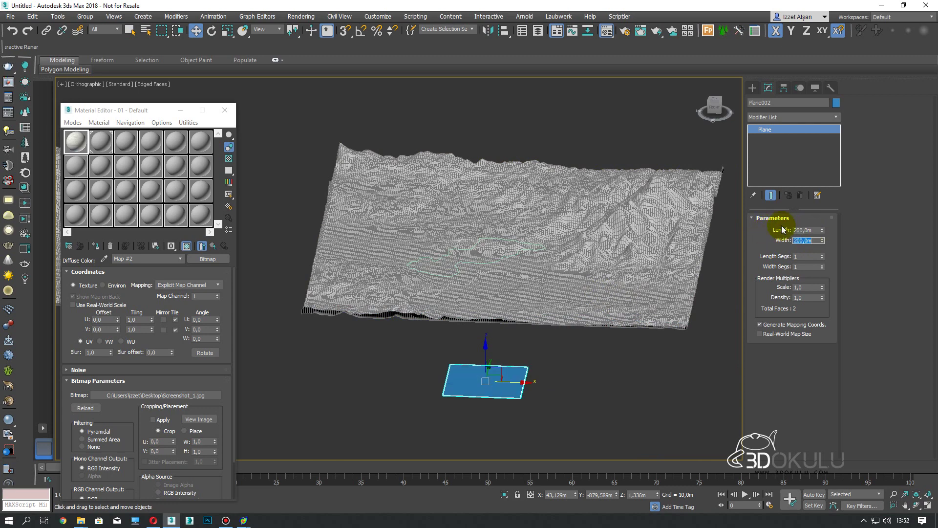
Step: In Top view, move the square plane onto the terrain over the lake outline
key("t")
key("z")
scroll(604, 362, "down", 4)
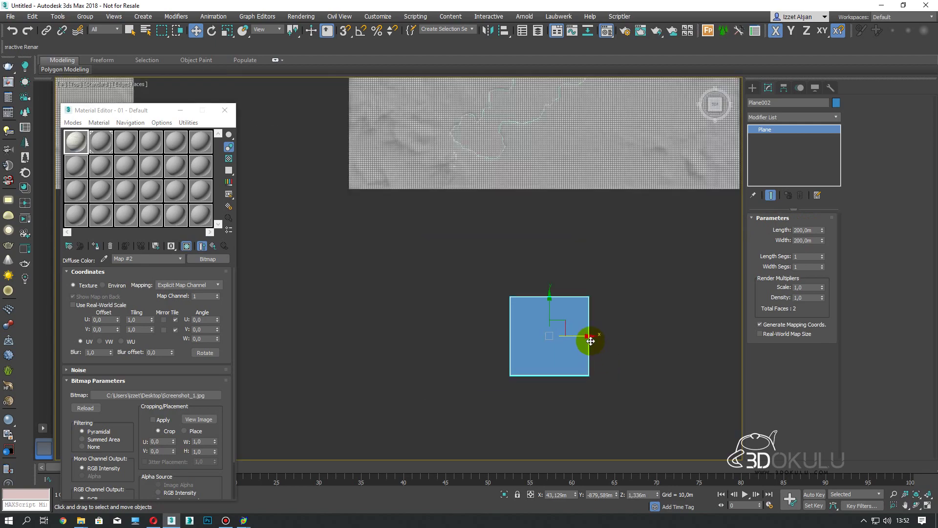
scroll(586, 360, "down", 2)
left_click_drag(564, 384, 539, 218)
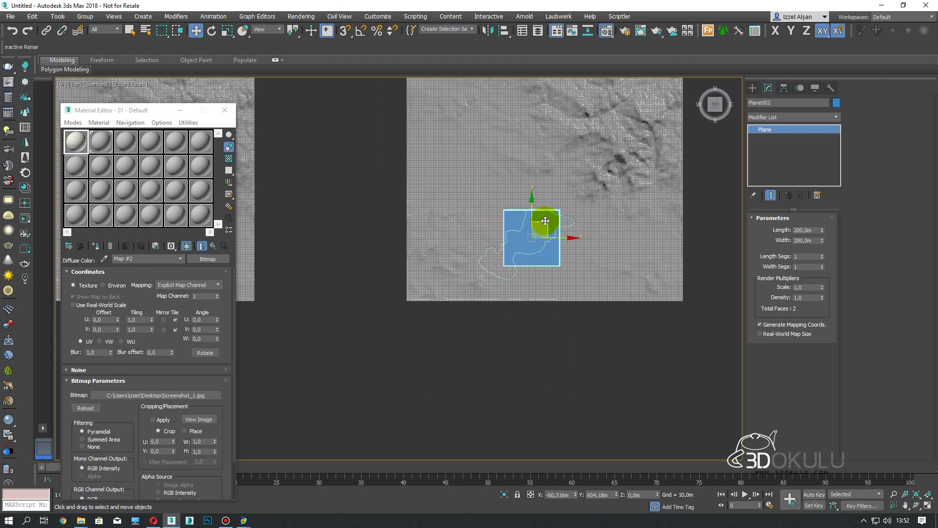
scroll(539, 218, "up", 4)
middle_click_drag(542, 217, 540, 161, "alt")
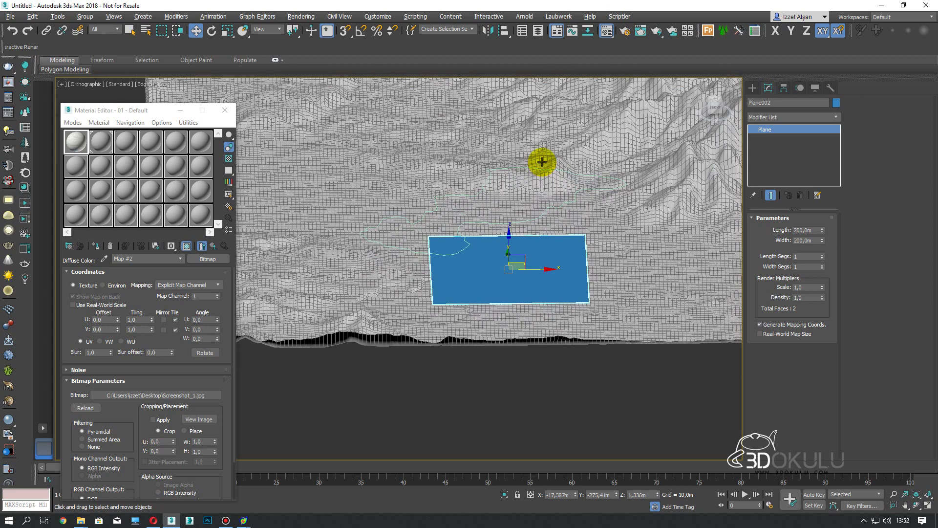
left_click(544, 168)
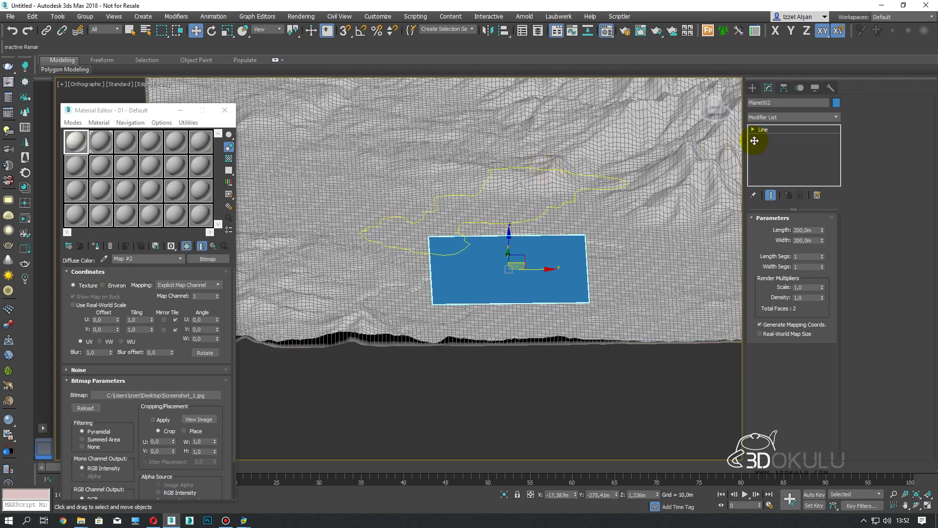
Step: Add an Extrude modifier to Line001 and delete the temporary square plane
left_click(793, 121)
key("e")
left_click(780, 152)
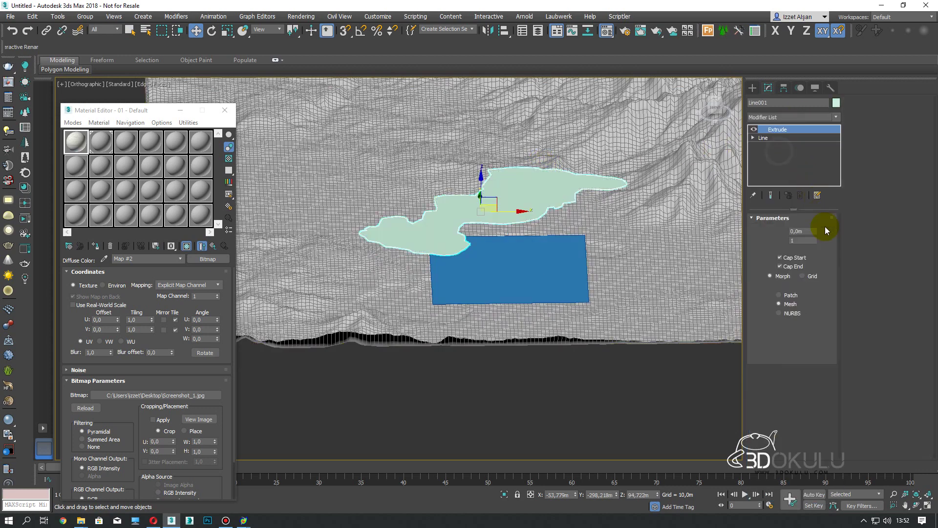
left_click(534, 265)
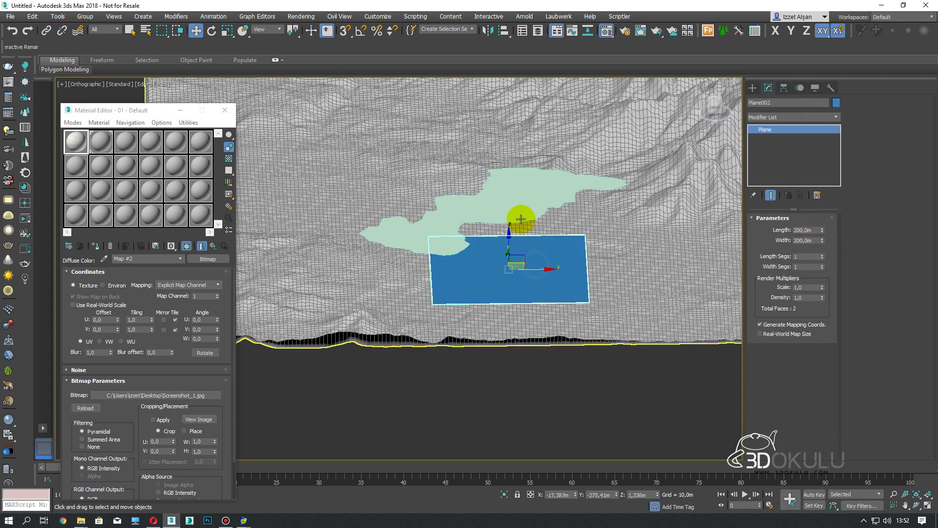
key("Delete")
Step: Colour the extruded lake shape blue, sink it into the basin, and check the OpenTopography map
left_click(559, 175)
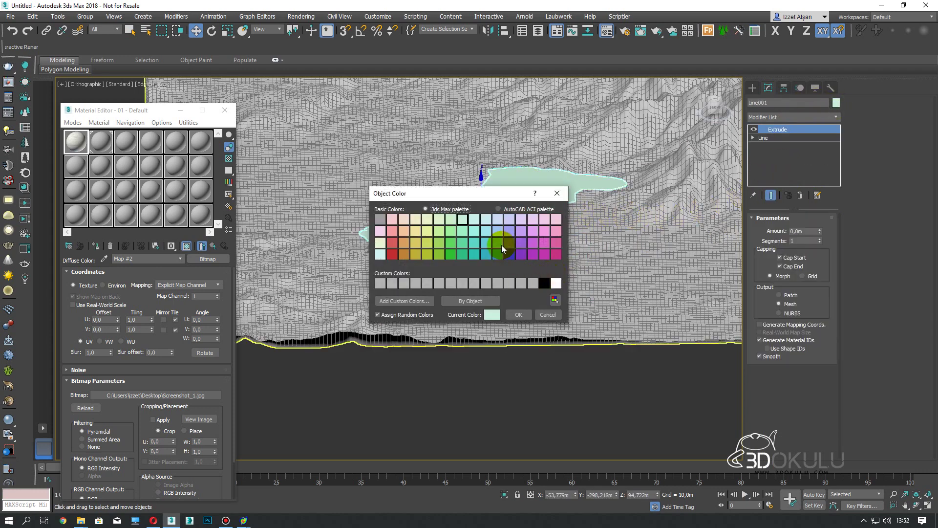
left_click(518, 314)
left_click_drag(480, 182, 481, 251)
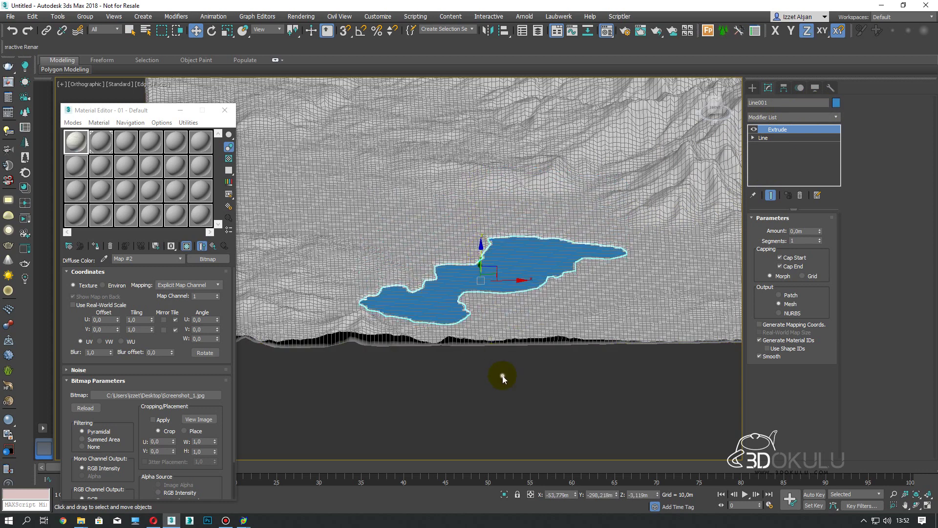
left_click(503, 374)
key("F4")
mouse_move(537, 339)
middle_mouse_down("alt")
mouse_move(553, 283)
mouse_move(659, 299)
mouse_move(435, 384)
middle_mouse_up("alt")
left_click(553, 282)
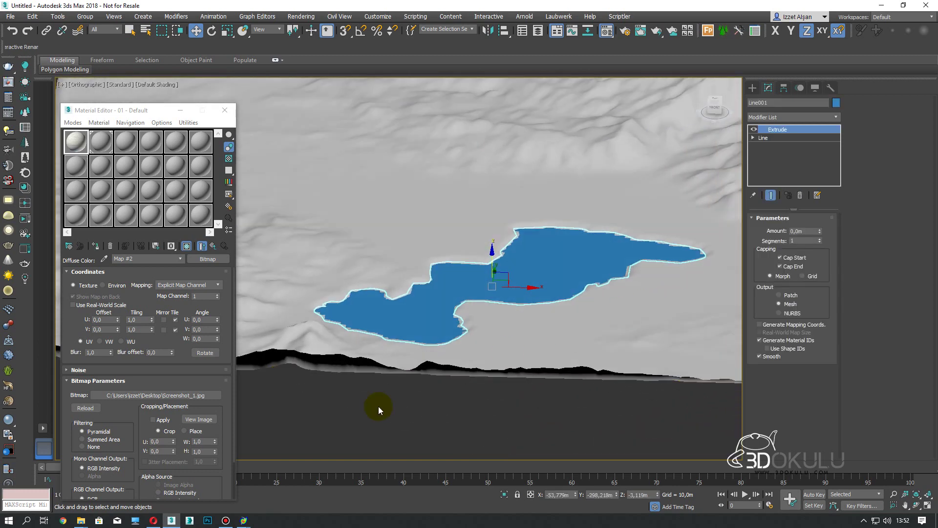
left_click(155, 521)
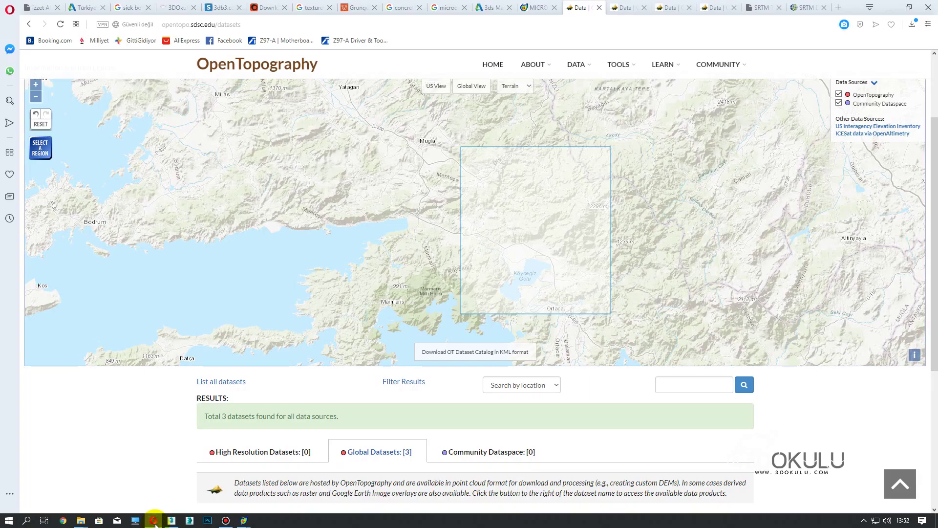
left_click(154, 522)
scroll(485, 266, "up", 3)
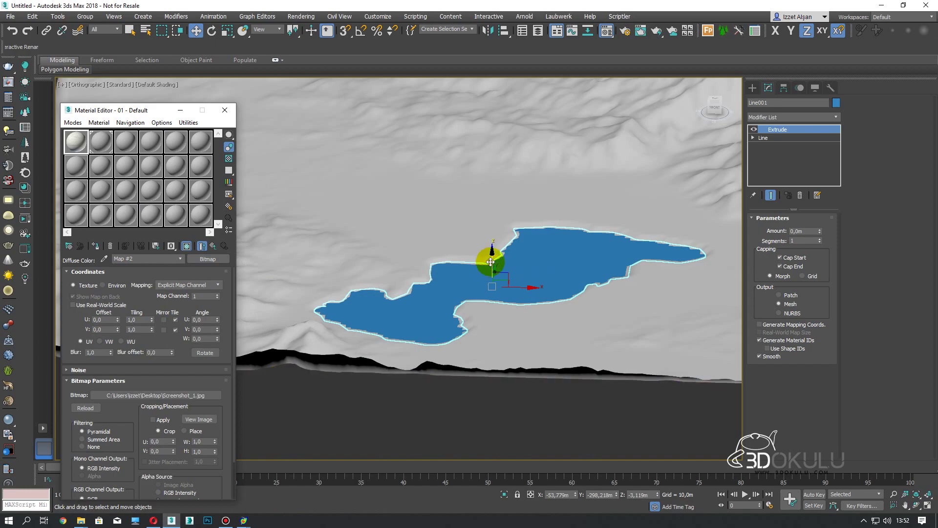
Step: Show edged faces in Perspective, orbit across the lake toward the mountain, and close the Material Editor
scroll(488, 268, "up", 5)
key("F4")
scroll(502, 296, "down", 2)
scroll(520, 294, "down", 2)
mouse_move(519, 293)
middle_mouse_down("alt")
mouse_move(557, 317)
mouse_move(555, 329)
middle_mouse_up("alt")
key("p")
scroll(539, 318, "down", 2)
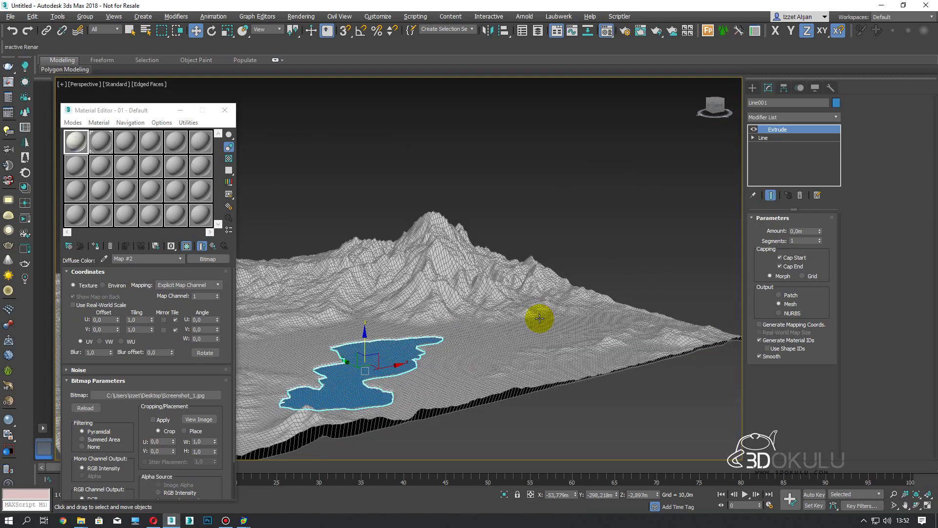
mouse_move(540, 318)
middle_mouse_down("alt")
mouse_move(536, 329)
mouse_move(689, 341)
mouse_move(509, 350)
mouse_move(496, 335)
mouse_move(463, 341)
mouse_move(471, 303)
mouse_move(538, 300)
mouse_move(409, 319)
mouse_move(486, 324)
mouse_move(478, 274)
mouse_move(462, 265)
mouse_move(505, 274)
middle_mouse_up("alt")
scroll(488, 335, "up", 2)
left_click(225, 110)
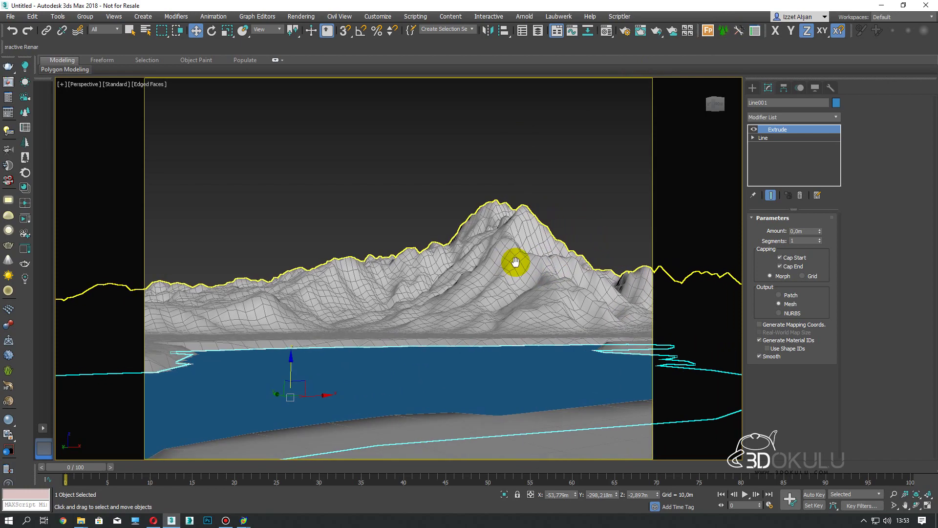
Step: Zoom and orbit the viewport to look down on the terrain and its blue lake
scroll(523, 269, "up", 3)
scroll(528, 273, "up", 3)
scroll(536, 279, "up", 3)
scroll(537, 284, "down", 3)
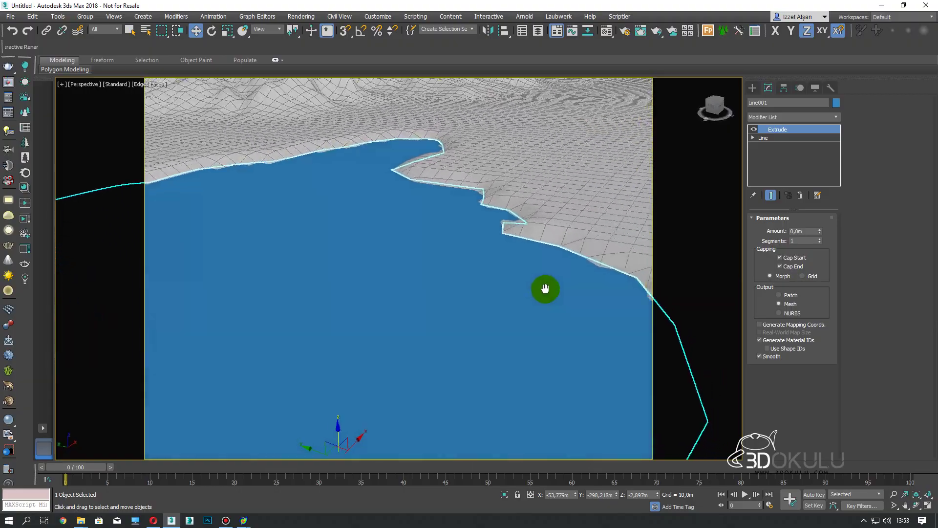
scroll(586, 281, "down", 3)
scroll(547, 271, "down", 3)
scroll(553, 278, "down", 3)
mouse_move(554, 279)
middle_mouse_down("alt")
mouse_move(479, 288)
mouse_move(440, 325)
mouse_move(479, 318)
mouse_move(494, 293)
middle_mouse_up("alt")
Step: Deselect the lake, turn off Edged Faces, and zoom out to show both terrains shaded
left_click(584, 213)
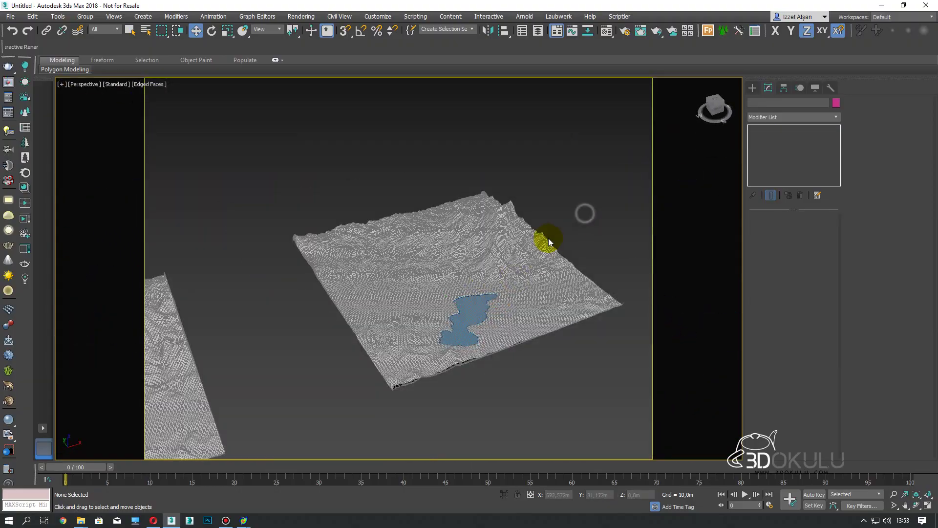
key("F4")
mouse_move(561, 269)
middle_mouse_down("alt")
mouse_move(527, 276)
mouse_move(516, 250)
mouse_move(570, 232)
mouse_move(567, 241)
middle_mouse_up("alt")
scroll(574, 235, "down", 3)
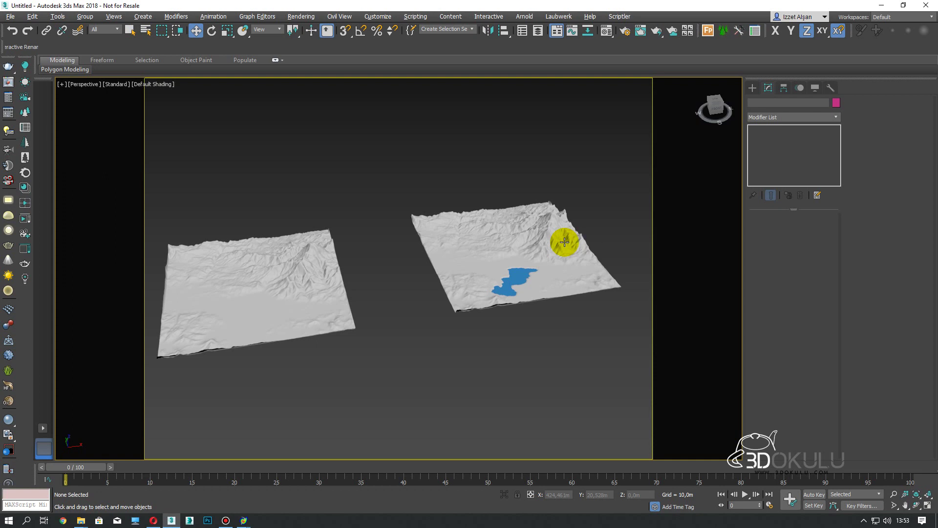
Step: Switch to the browser's izzetalsan.com page and open its 3db3.com link in a new tab
left_click(153, 519)
left_click(47, 7)
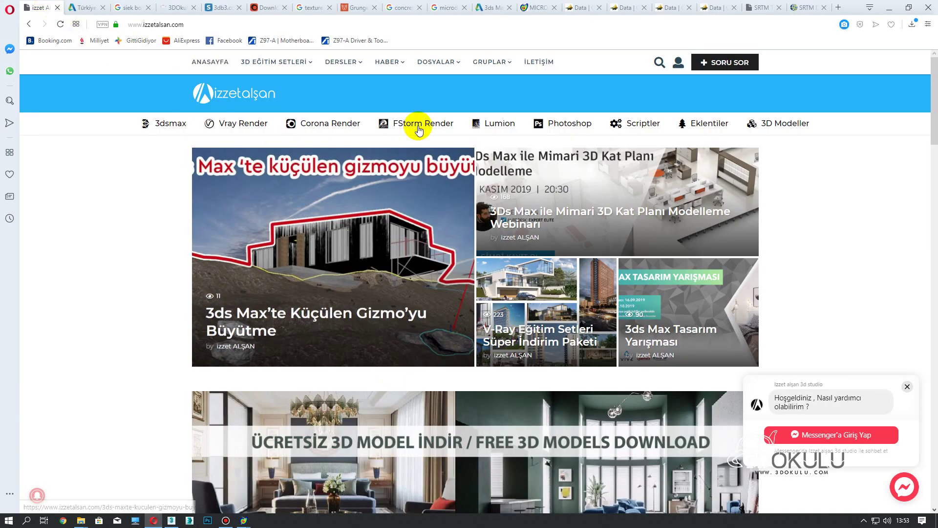
scroll(442, 146, "down", 5)
scroll(252, 145, "down", 2)
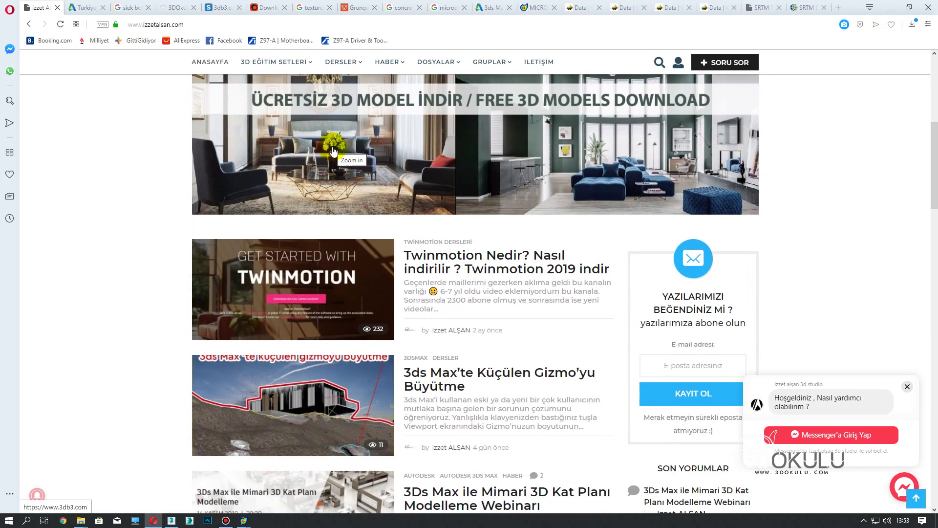
scroll(252, 145, "up", 3)
middle_click(293, 296)
Step: Browse the 3db3.com homepage's model categories
left_click(72, 6)
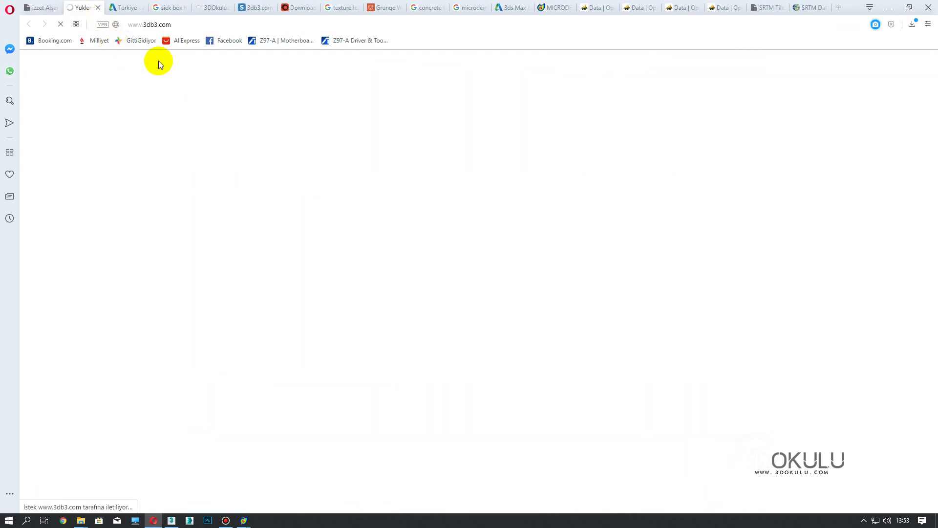
scroll(174, 219, "down", 1)
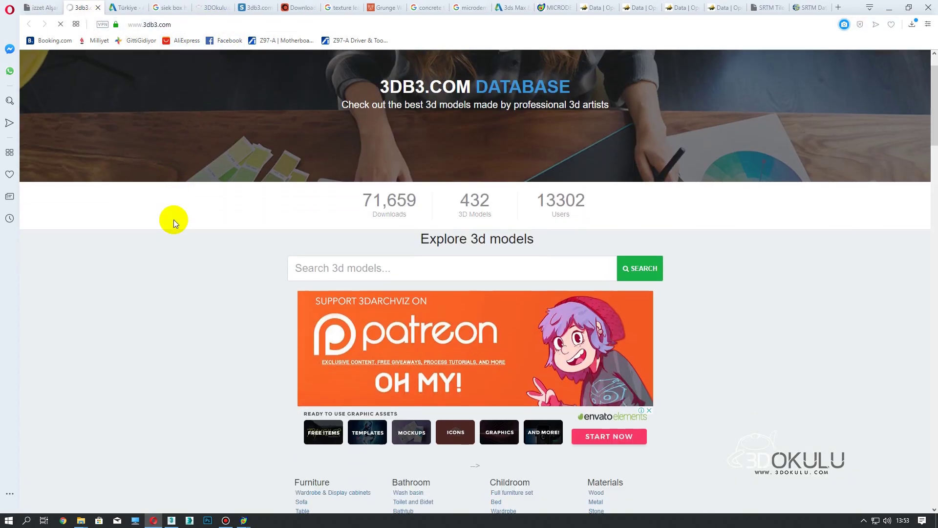
scroll(175, 218, "down", 3)
scroll(175, 218, "down", 3)
scroll(175, 218, "down", 3)
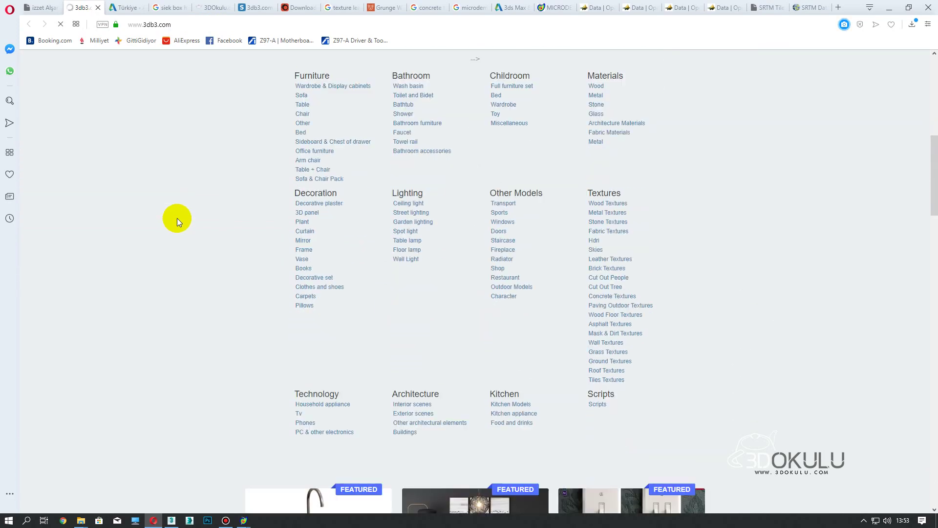
scroll(177, 218, "down", 8)
scroll(180, 217, "down", 5)
scroll(180, 215, "up", 3)
scroll(181, 216, "up", 5)
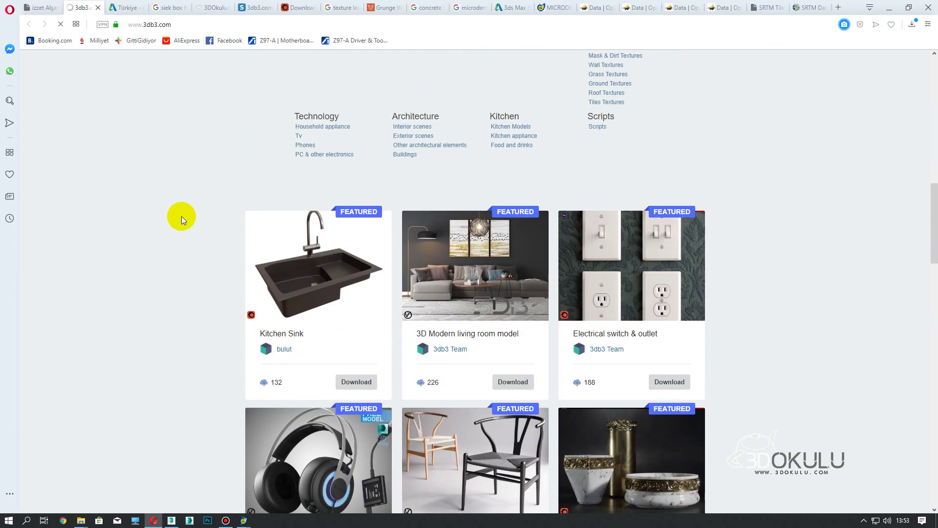
scroll(180, 216, "up", 4)
scroll(183, 216, "up", 8)
scroll(187, 215, "up", 3)
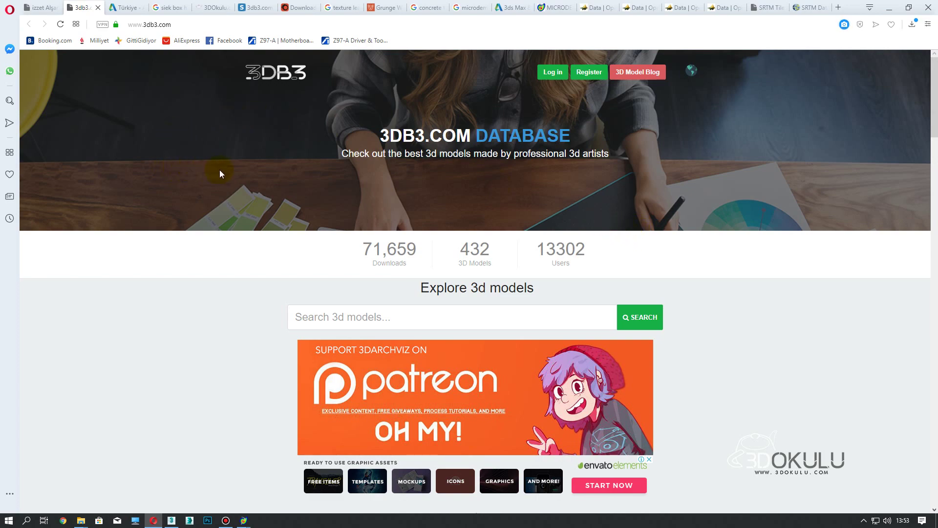
Step: Review the featured models on 3db3.com, then go to the 3D Okulu tab
scroll(746, 238, "down", 5)
scroll(754, 236, "down", 6)
scroll(755, 235, "down", 8)
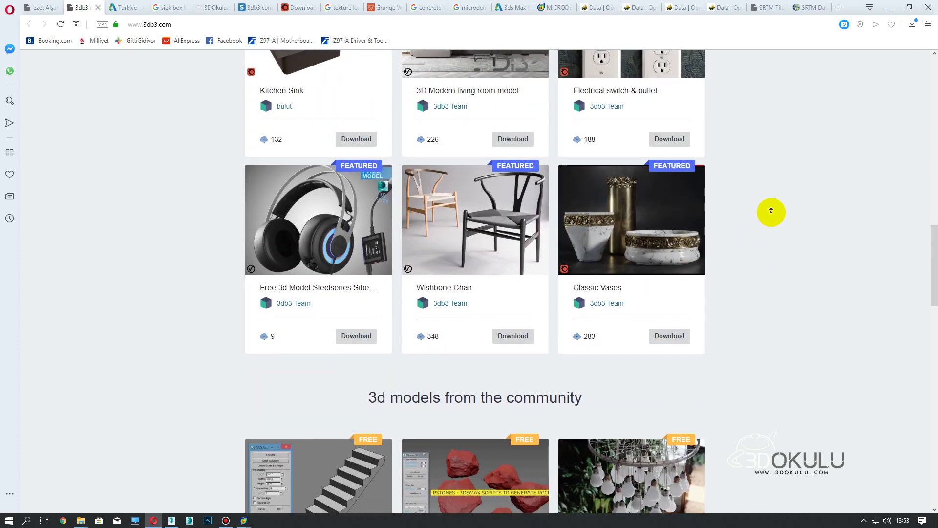
scroll(760, 147, "up", 10)
scroll(757, 140, "up", 3)
scroll(751, 131, "up", 4)
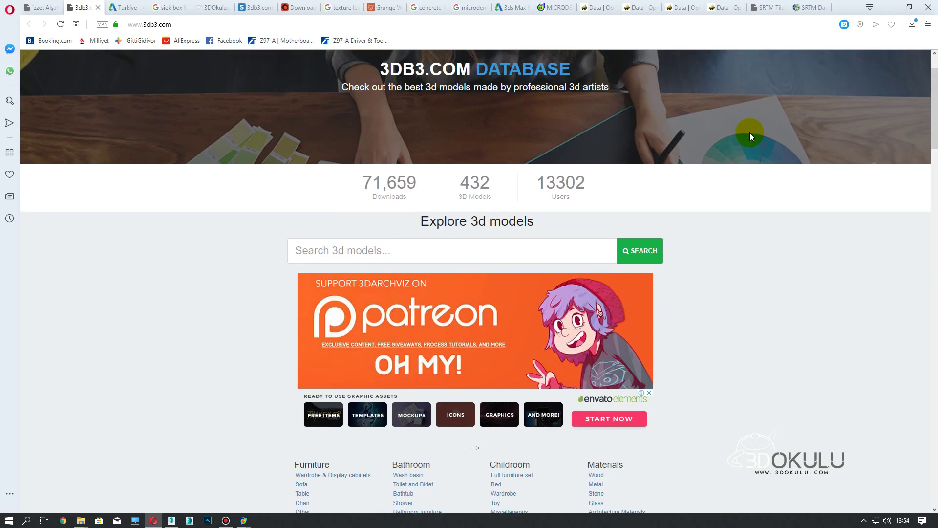
scroll(747, 131, "up", 2)
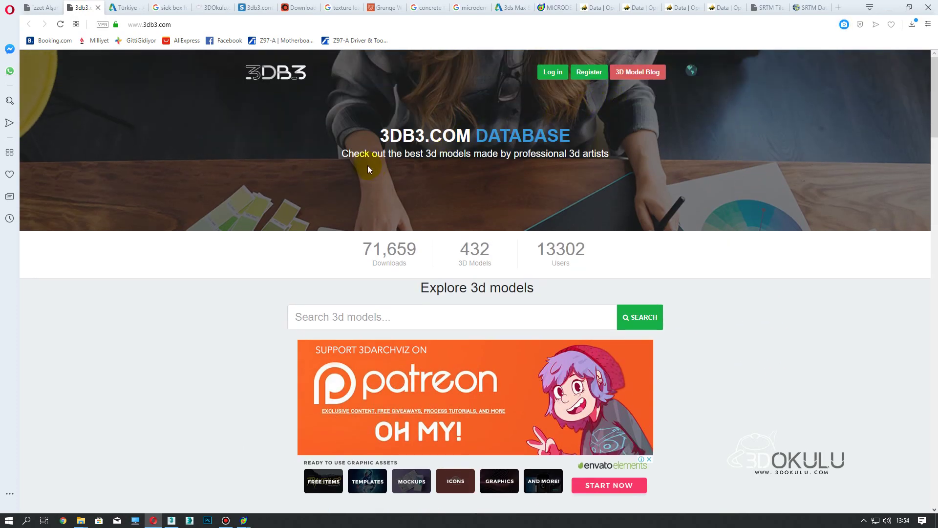
scroll(313, 185, "down", 5)
scroll(489, 229, "down", 5)
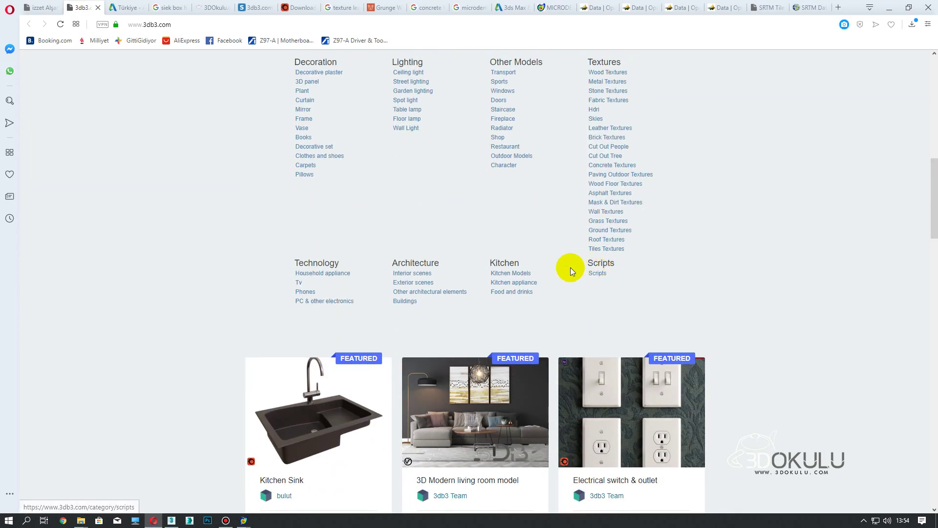
scroll(658, 200, "up", 8)
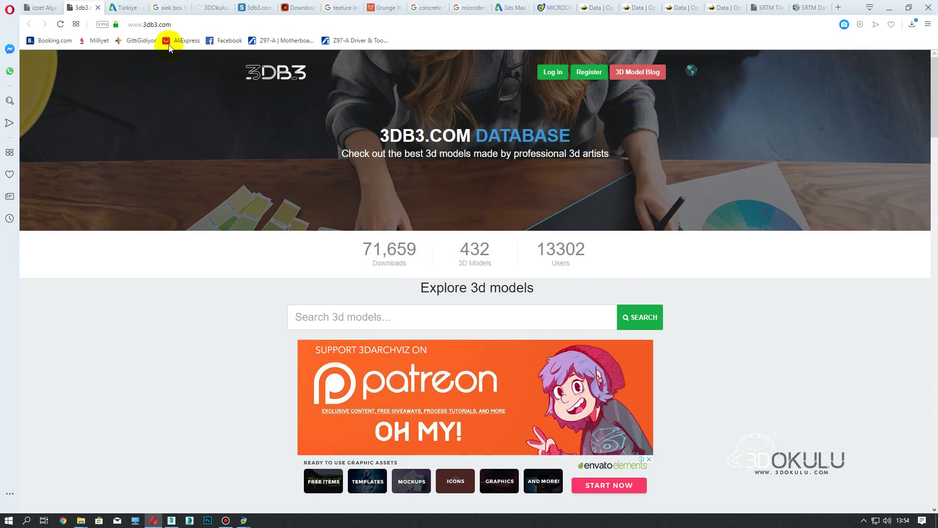
left_click(210, 7)
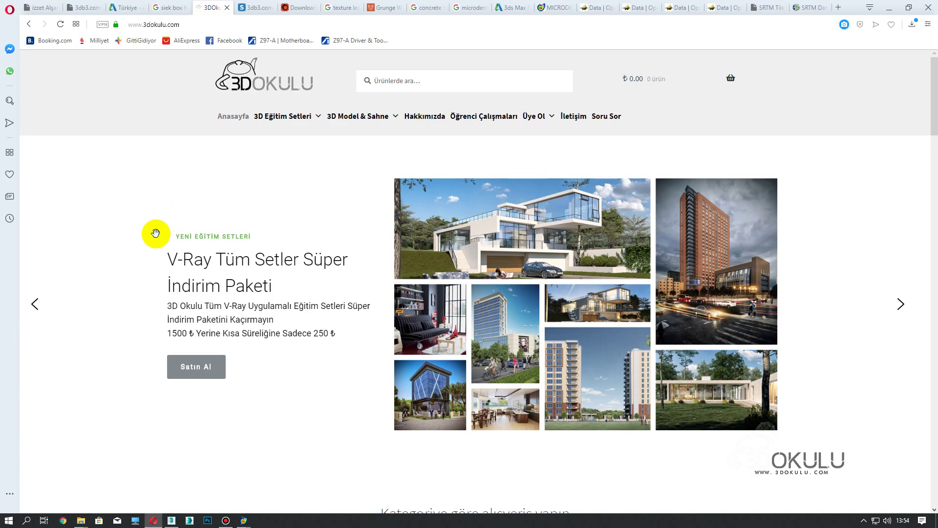
Step: Scroll the 3dokulu.com homepage down to the Yeniler new-products section
scroll(155, 232, "down", 3)
scroll(154, 232, "up", 3)
scroll(154, 231, "down", 6)
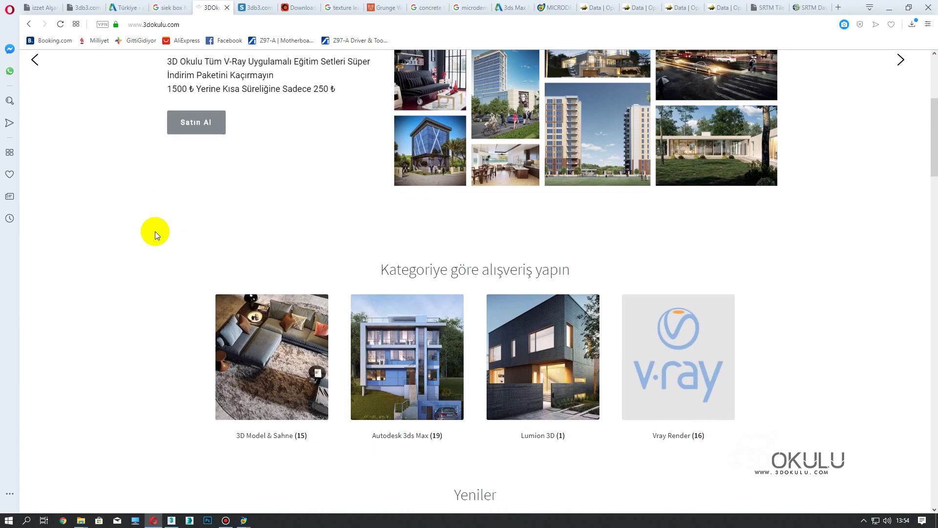
scroll(155, 232, "down", 3)
scroll(154, 232, "down", 5)
scroll(353, 162, "down", 2)
scroll(371, 166, "up", 2)
scroll(356, 174, "down", 4)
scroll(404, 173, "up", 4)
Step: Quick-view and close three bedroom scenes, including Modern Yatak Odası İç Mekan Sahnesi
left_click(406, 143)
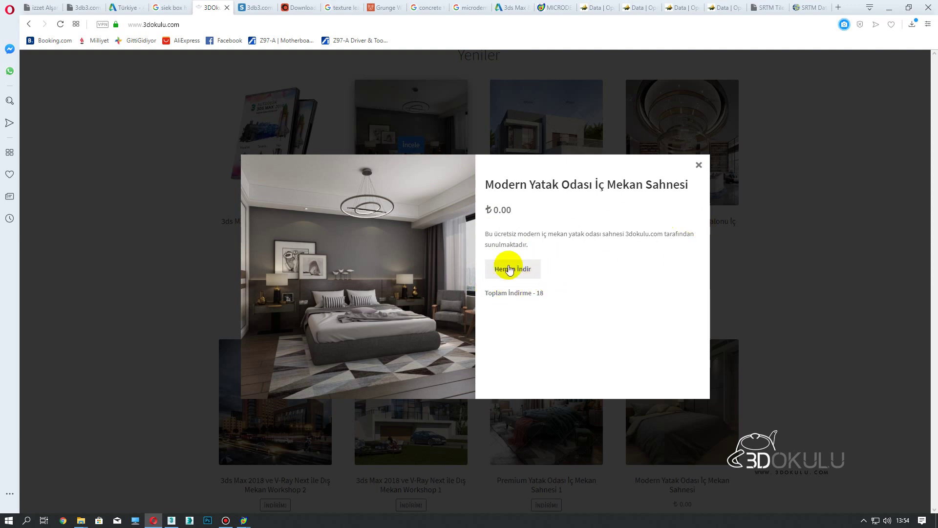
left_click(702, 169)
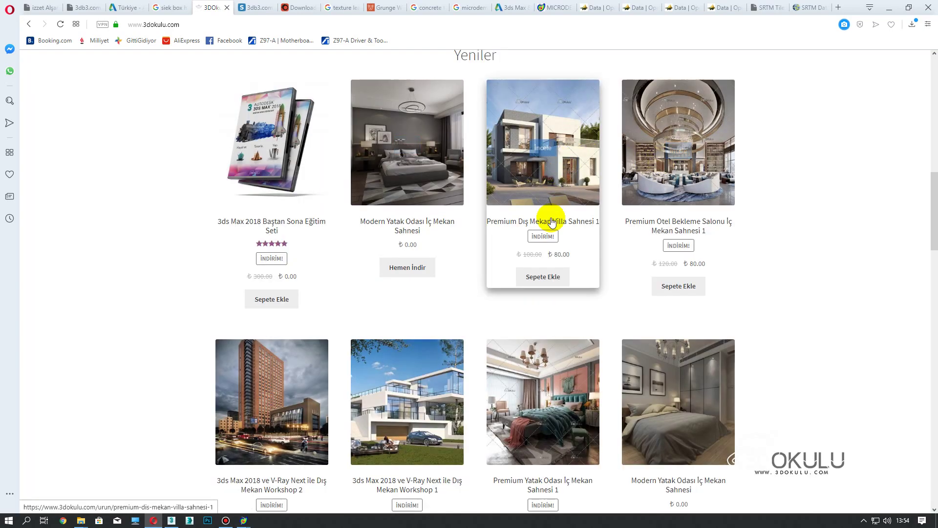
scroll(545, 200, "down", 3)
left_click(675, 208)
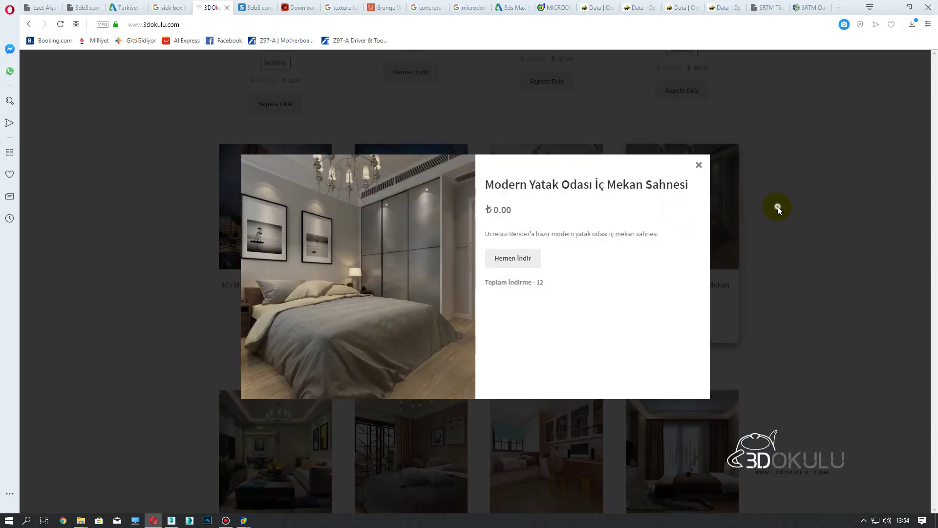
left_click(777, 209)
scroll(580, 247, "down", 2)
scroll(580, 247, "down", 2)
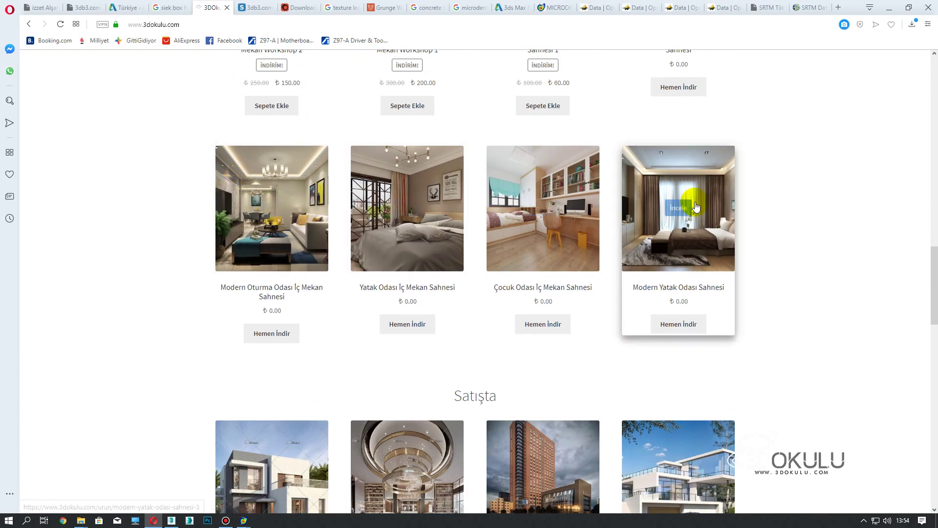
left_click(697, 206)
left_click(778, 204)
Step: Scroll through the homepage to its shop categories list
scroll(743, 203, "up", 2)
scroll(737, 205, "up", 5)
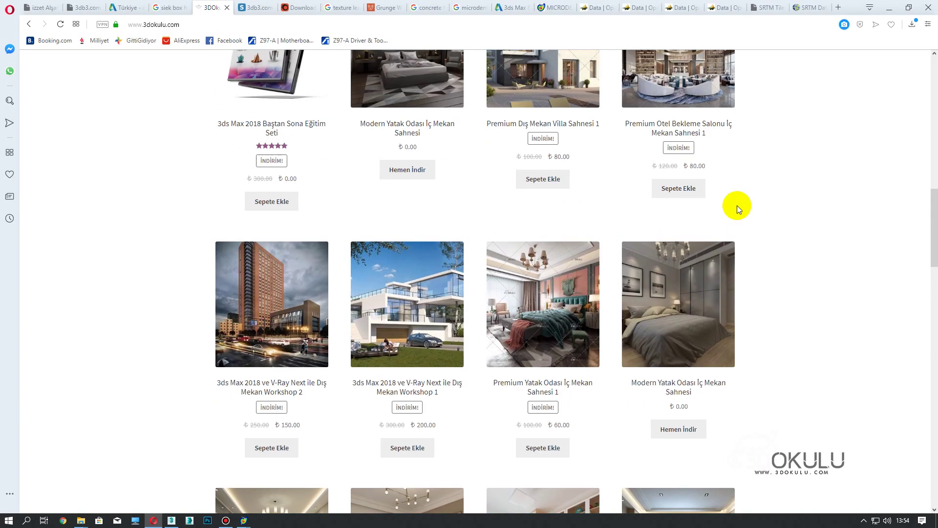
scroll(684, 200, "up", 7)
scroll(654, 205, "up", 3)
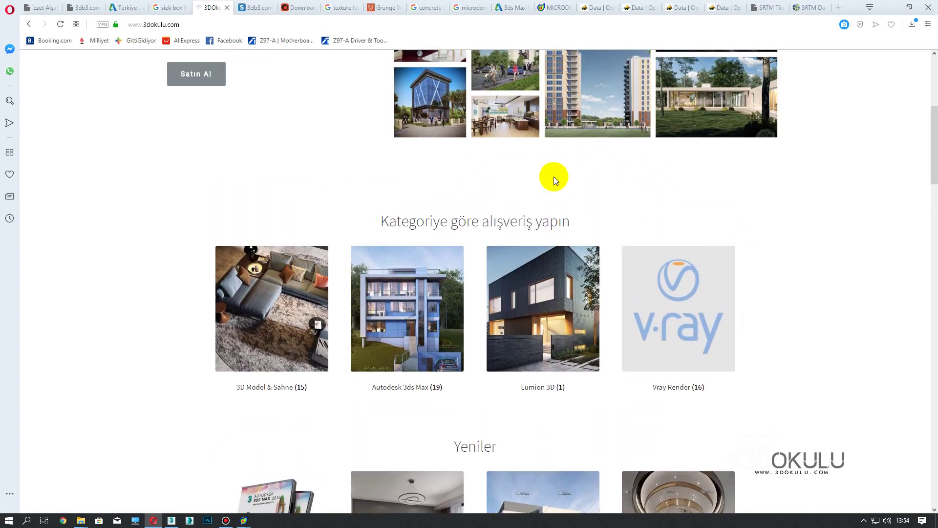
scroll(530, 161, "up", 6)
scroll(581, 230, "down", 1)
scroll(566, 205, "down", 2)
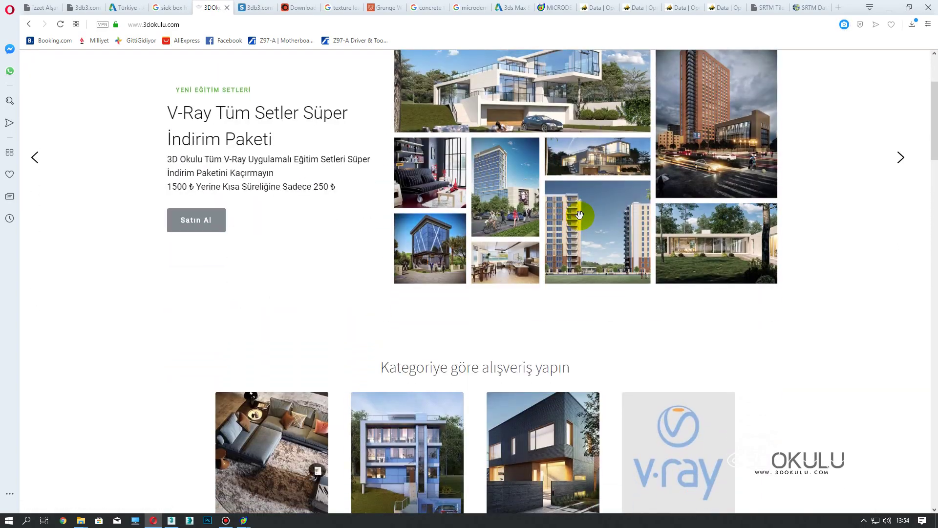
scroll(576, 208, "down", 4)
scroll(539, 208, "down", 4)
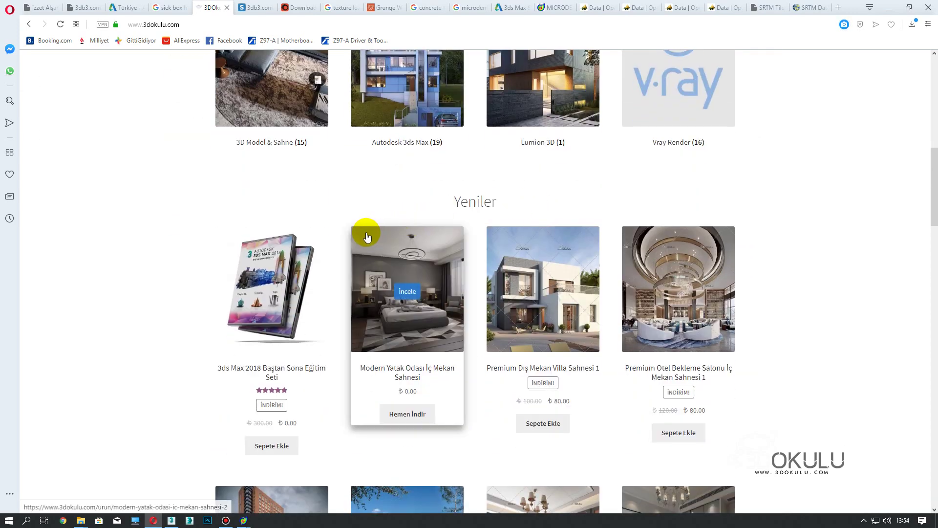
scroll(298, 246, "up", 4)
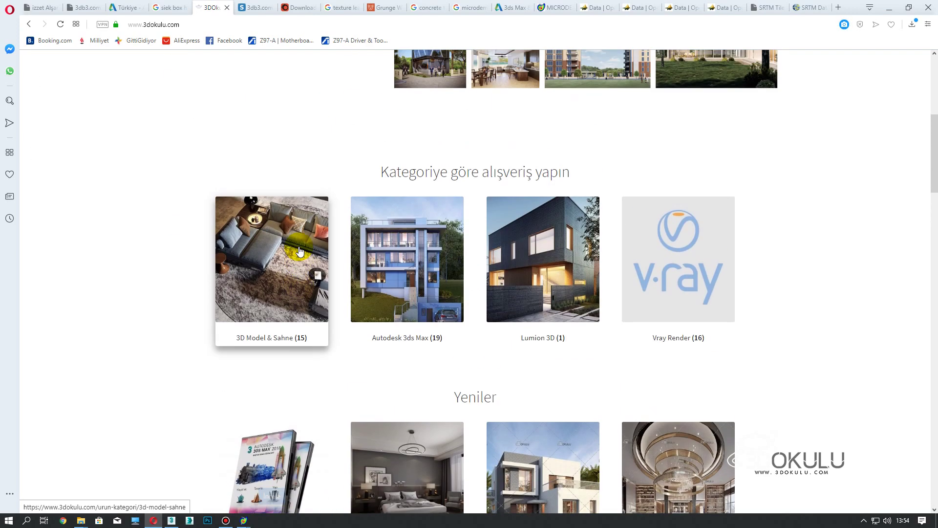